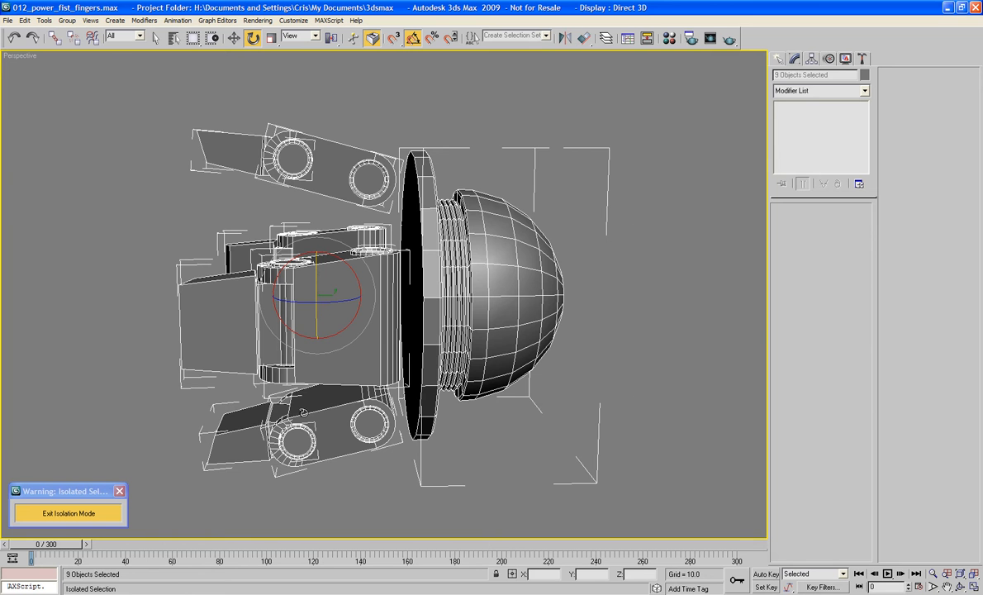
Hide the other three finger assemblies, keeping only the front finger and the wrist in view
click(95, 317)
alt+middle_drag(147, 399, 465, 268)
click(548, 179)
alt+middle_drag(549, 179, 451, 166)
click(184, 88)
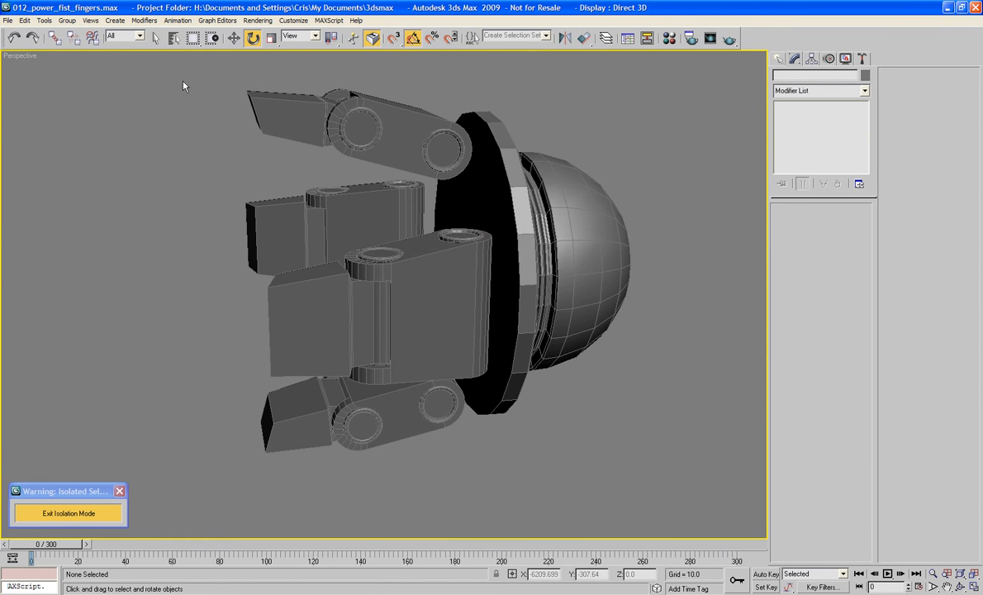
drag(197, 88, 417, 185)
ctrl+drag(438, 525, 299, 434)
right_click(345, 434)
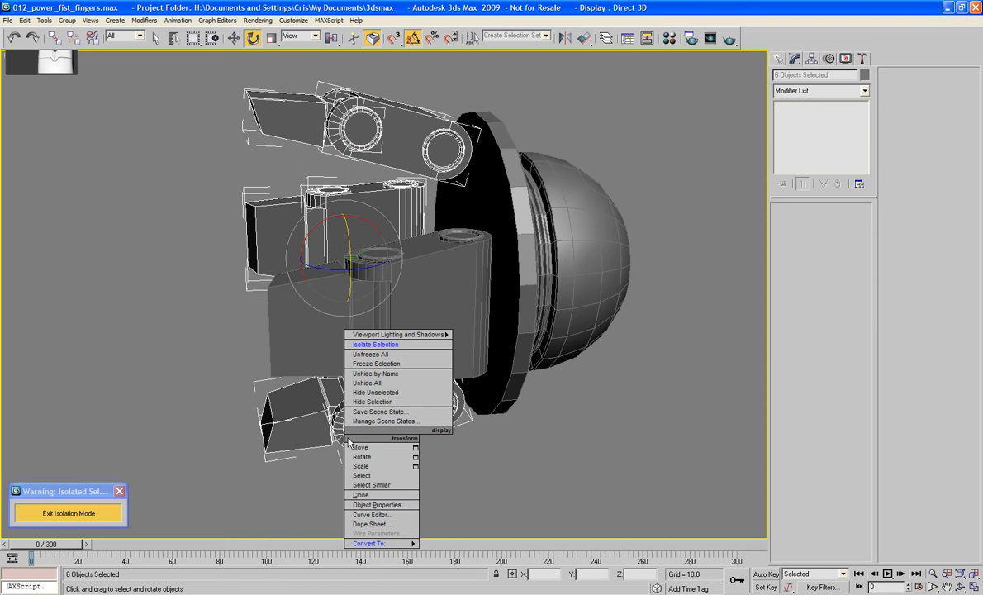
click(373, 401)
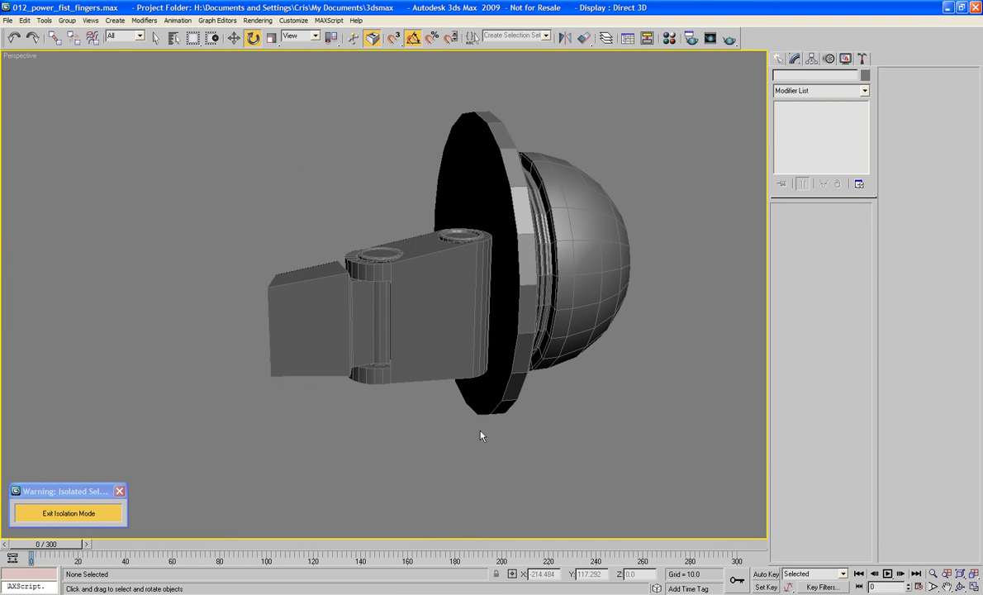
Inset the flat front cap polygon of Powerfist_Wrist to form a wide ring of faces around it
alt+middle_drag(482, 436, 570, 263)
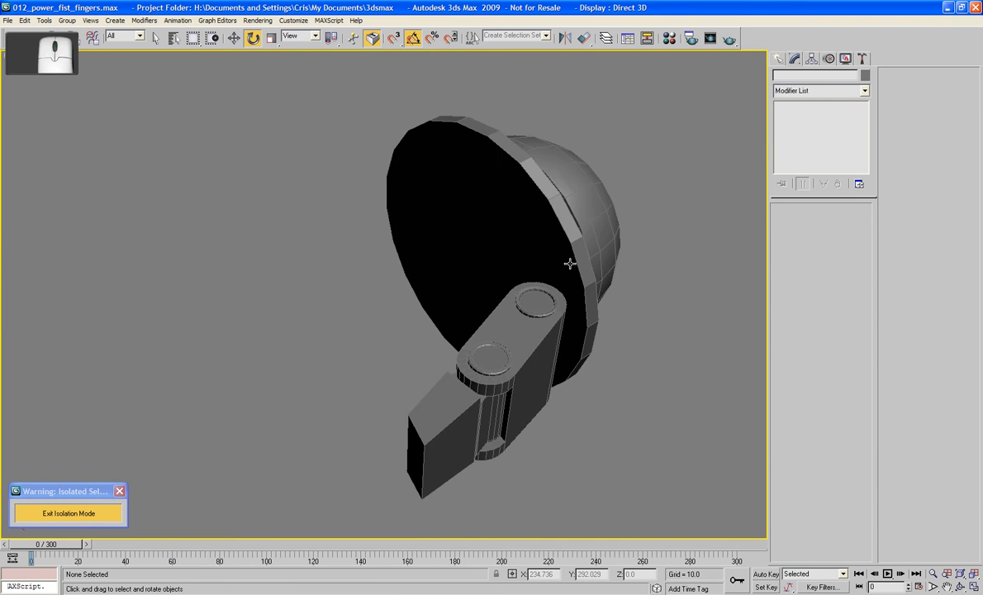
click(570, 263)
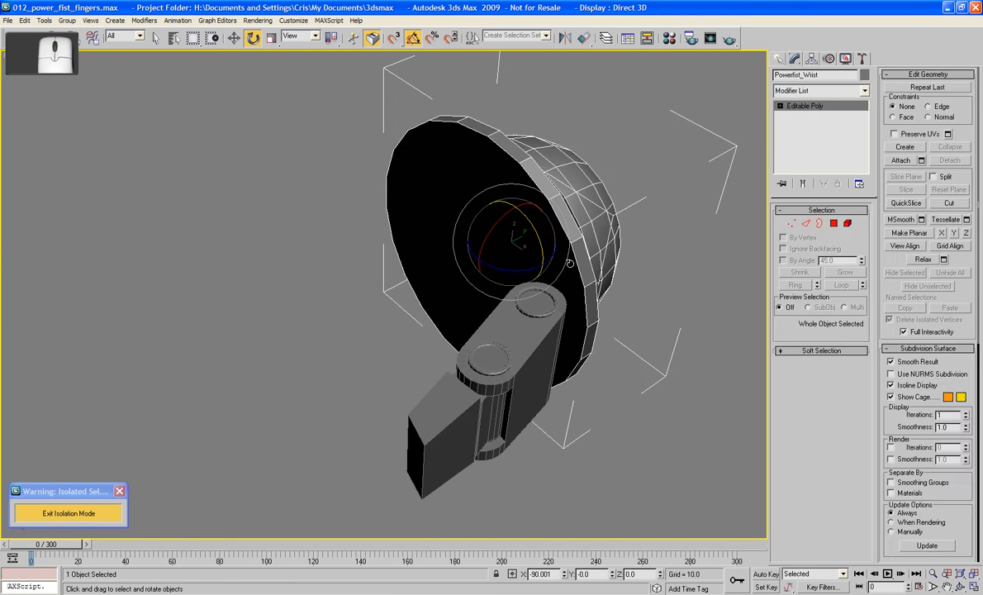
click(833, 223)
alt+middle_drag(639, 271, 661, 263)
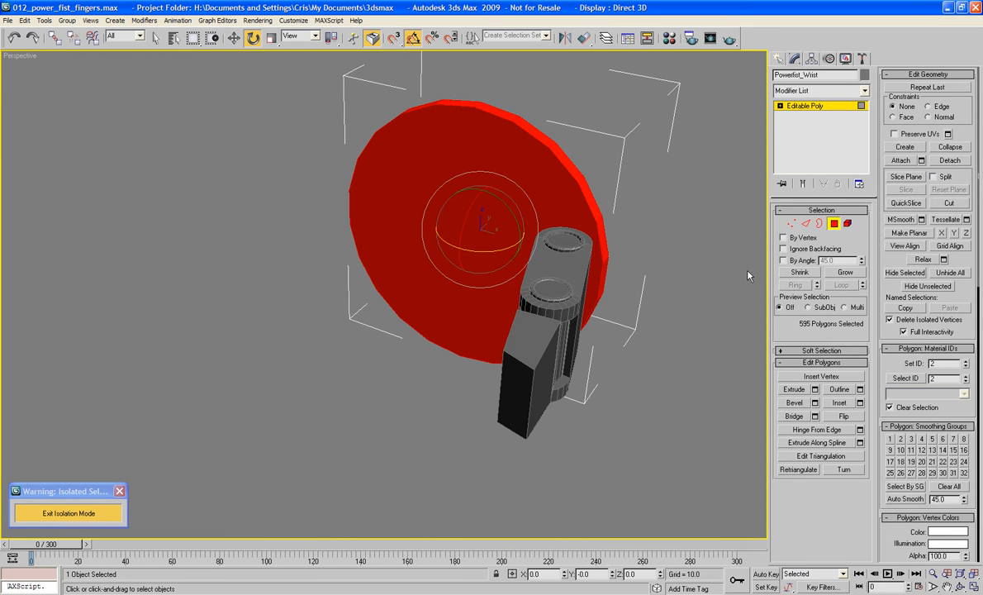
click(838, 404)
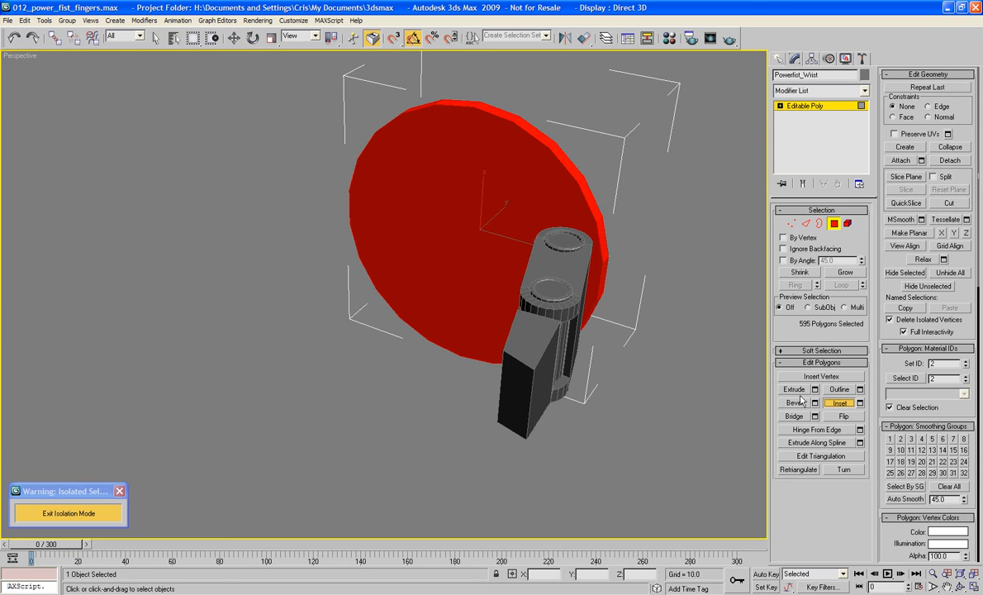
right_click(500, 267)
click(669, 275)
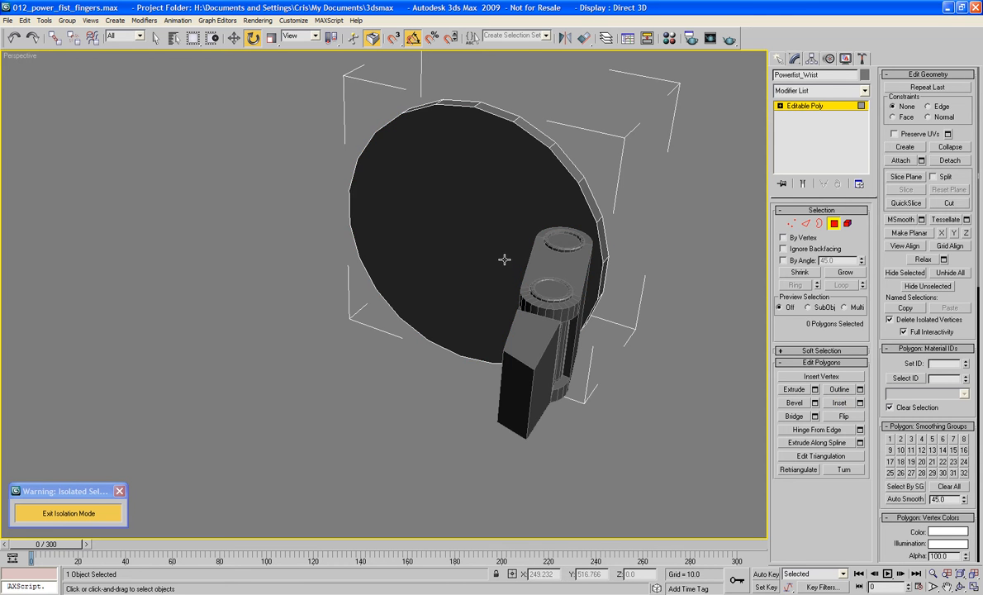
click(504, 259)
click(838, 402)
drag(479, 270, 457, 202)
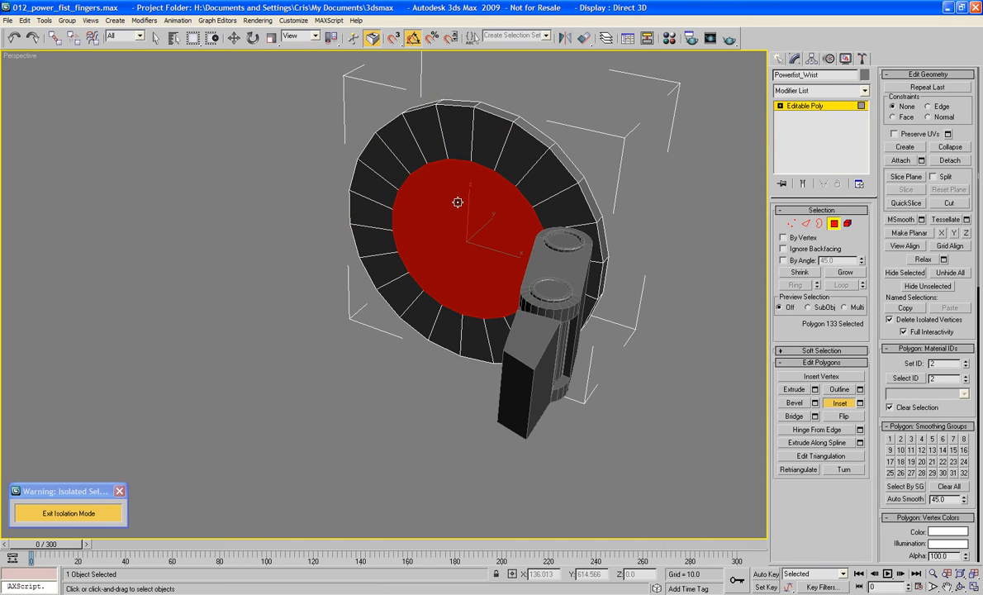
Scale the inset centre polygon down slightly and uniformly to widen the surrounding ring
alt+middle_drag(536, 250, 595, 284)
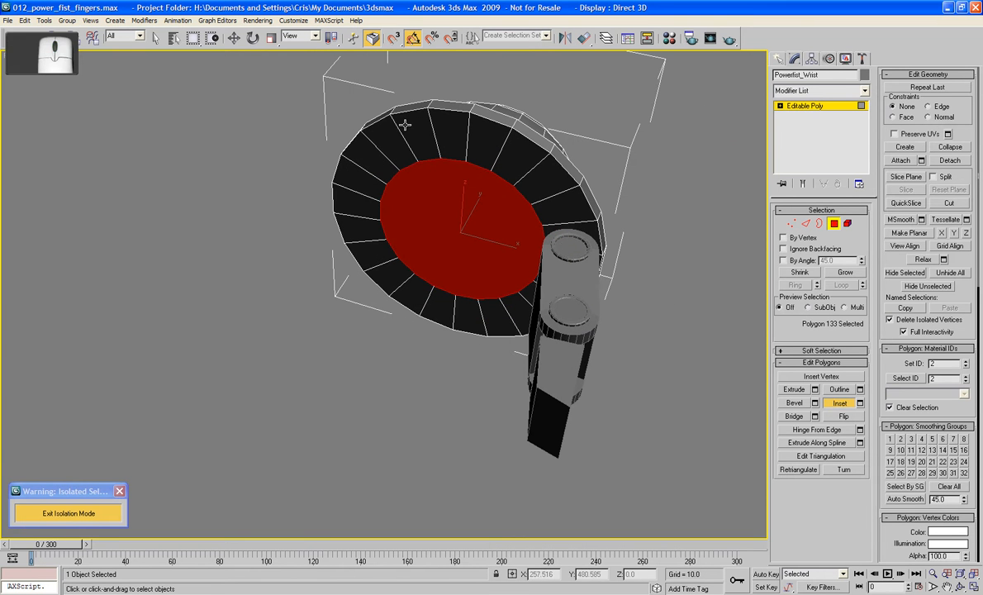
click(270, 38)
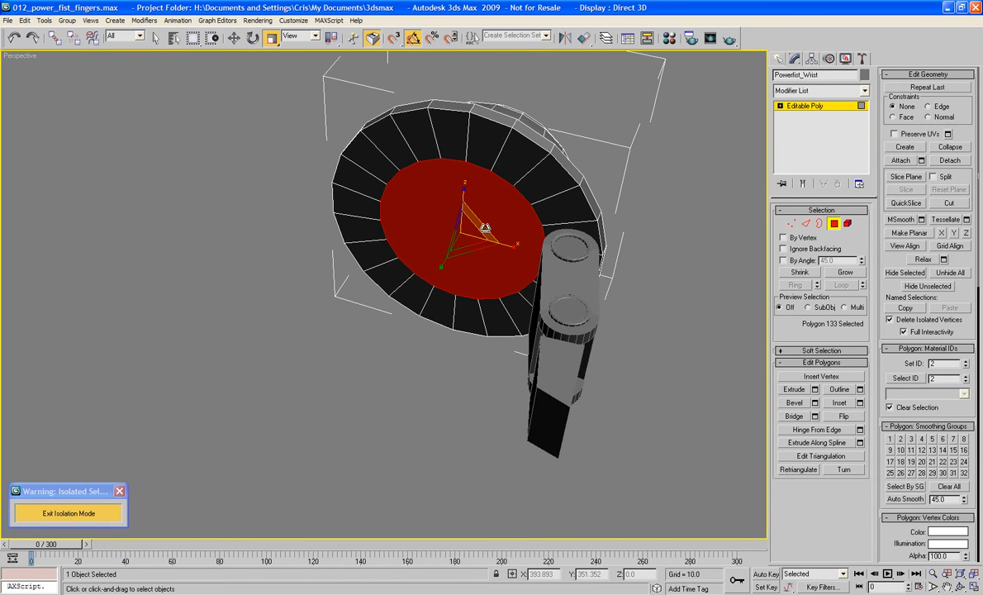
drag(463, 234, 468, 238)
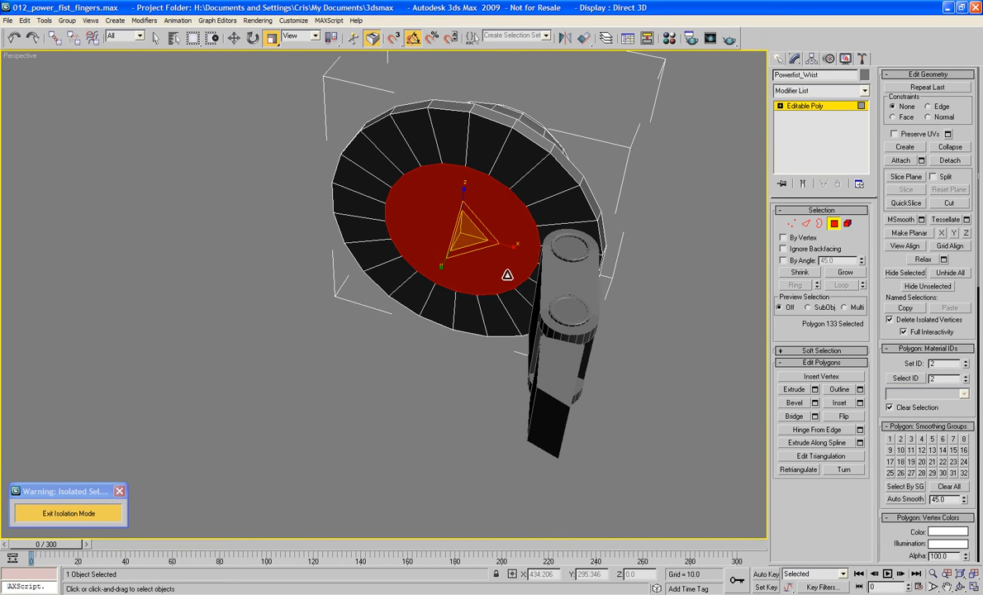
Detach the five adjacent ring polygons behind the finger as a clone named TEMP, leaving the wrist intact
alt+middle_drag(507, 274, 565, 183)
click(562, 198)
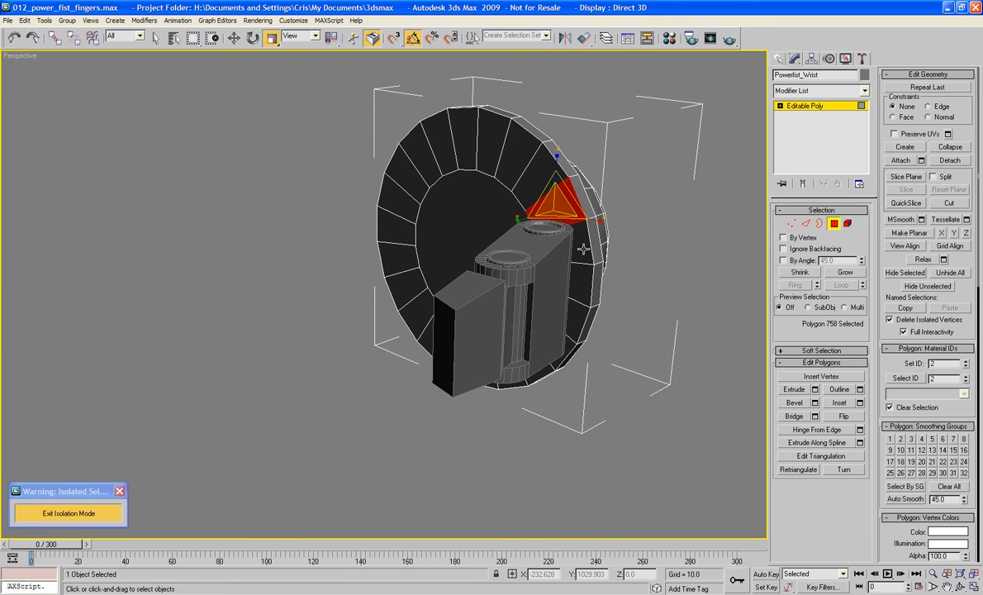
ctrl+click(573, 244)
ctrl+click(577, 285)
key(ctrl+z)
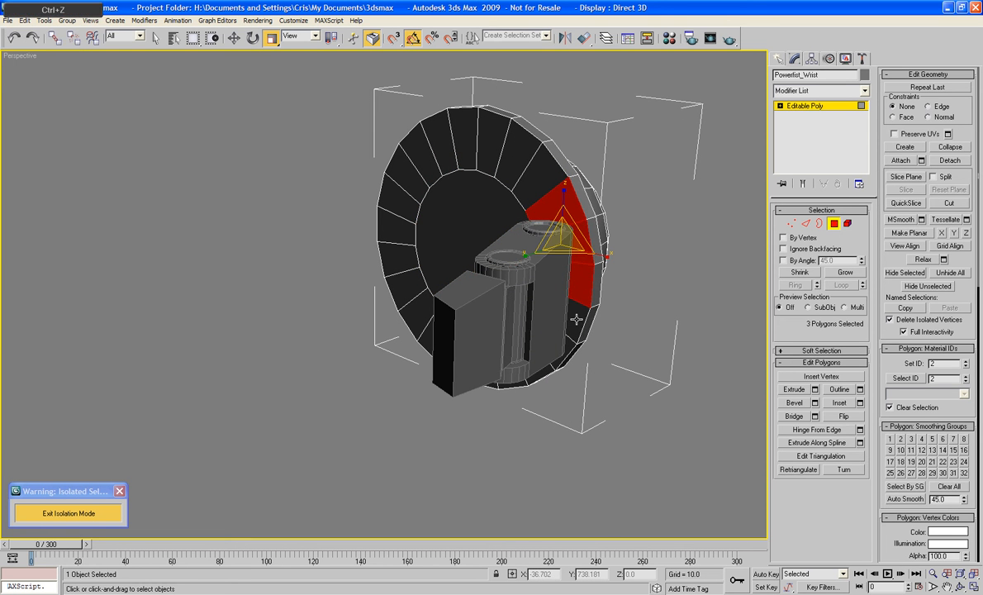
ctrl+click(576, 320)
alt+middle_drag(585, 384, 587, 354)
ctrl+click(562, 266)
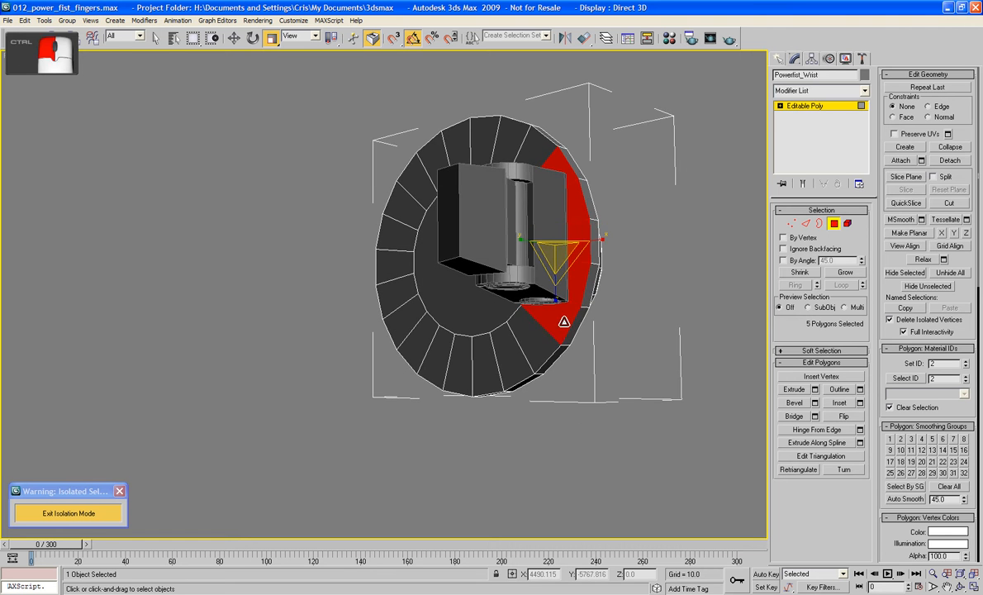
alt+middle_drag(562, 265, 550, 306)
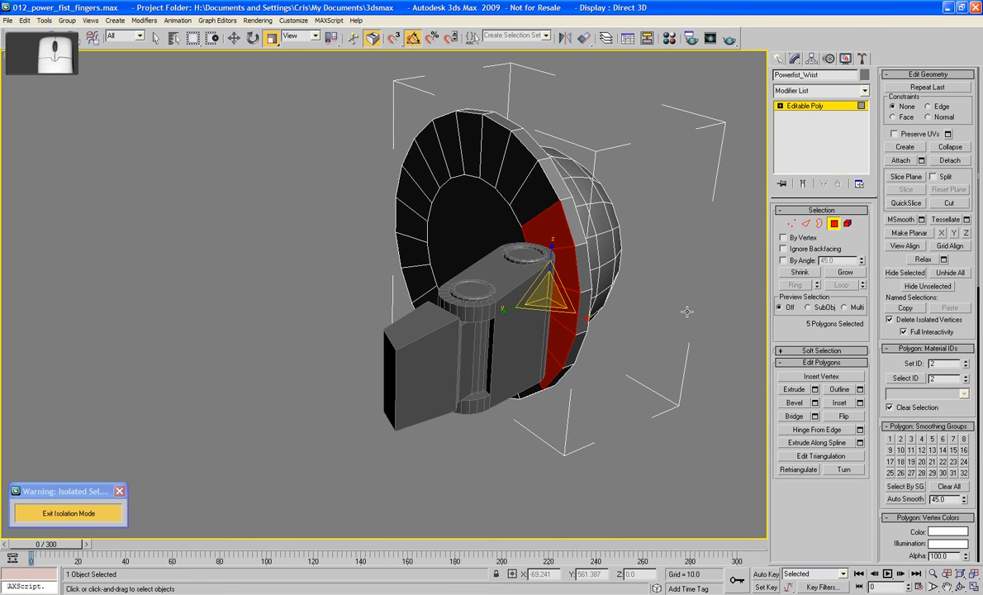
click(946, 161)
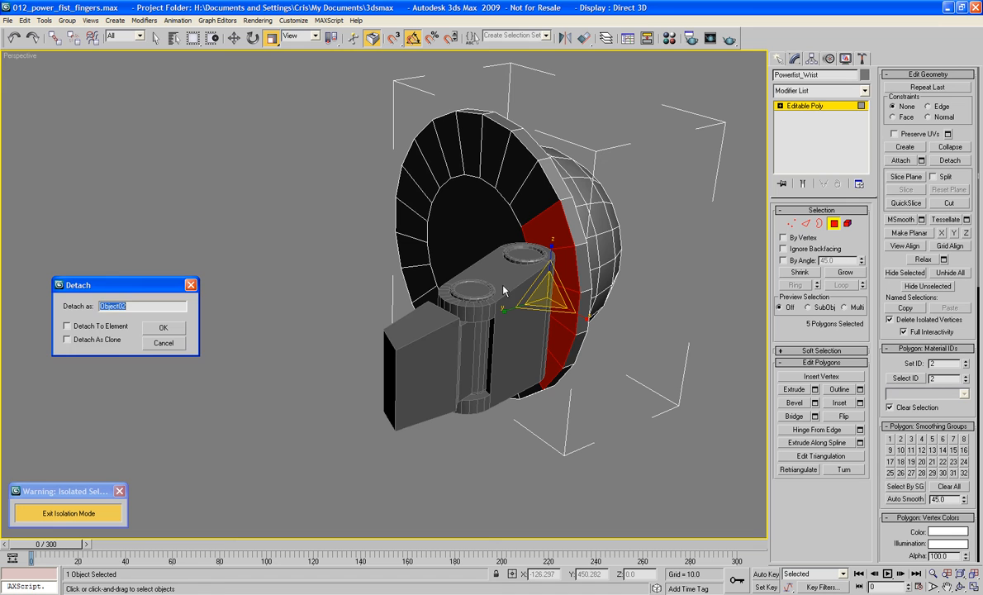
click(67, 326)
click(81, 328)
text(TEMP)
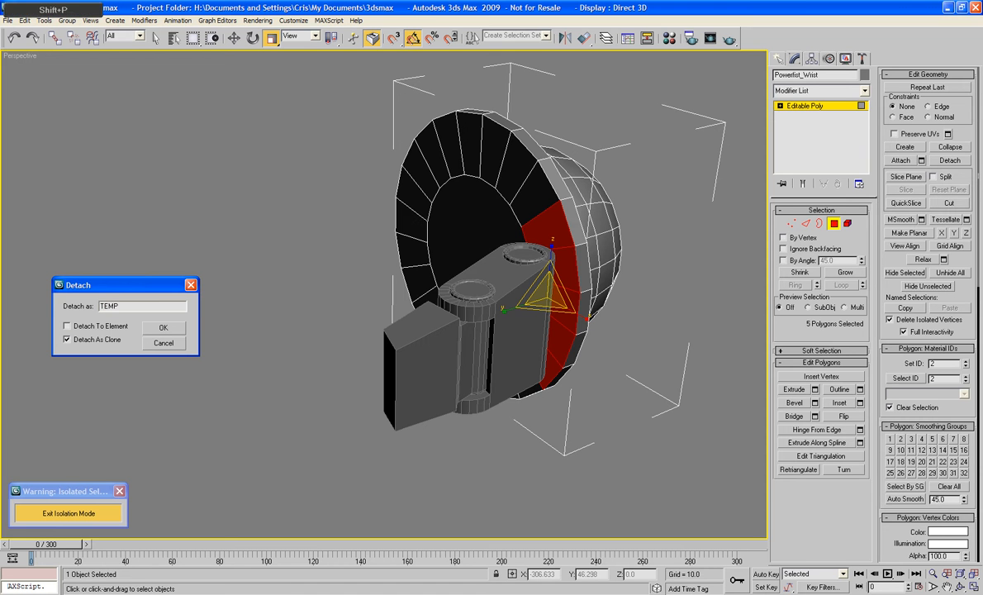
click(160, 328)
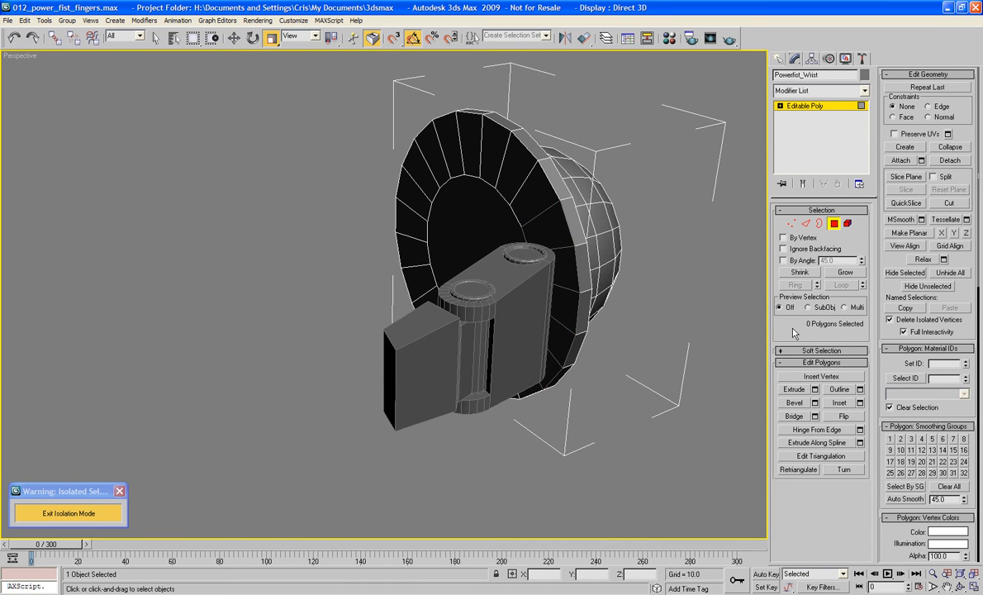
click(833, 224)
click(651, 308)
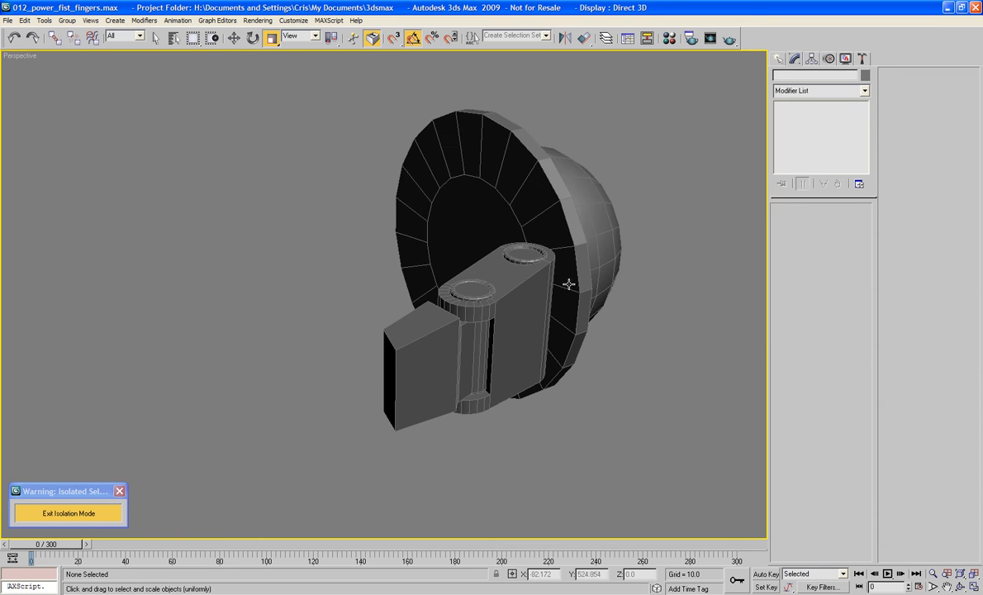
Unhide the whole power fist and isolate only the finger together with the TEMP piece
click(570, 284)
mouse_move(591, 327)
alt+middle_down()
mouse_move(644, 331)
mouse_move(587, 335)
alt+middle_up()
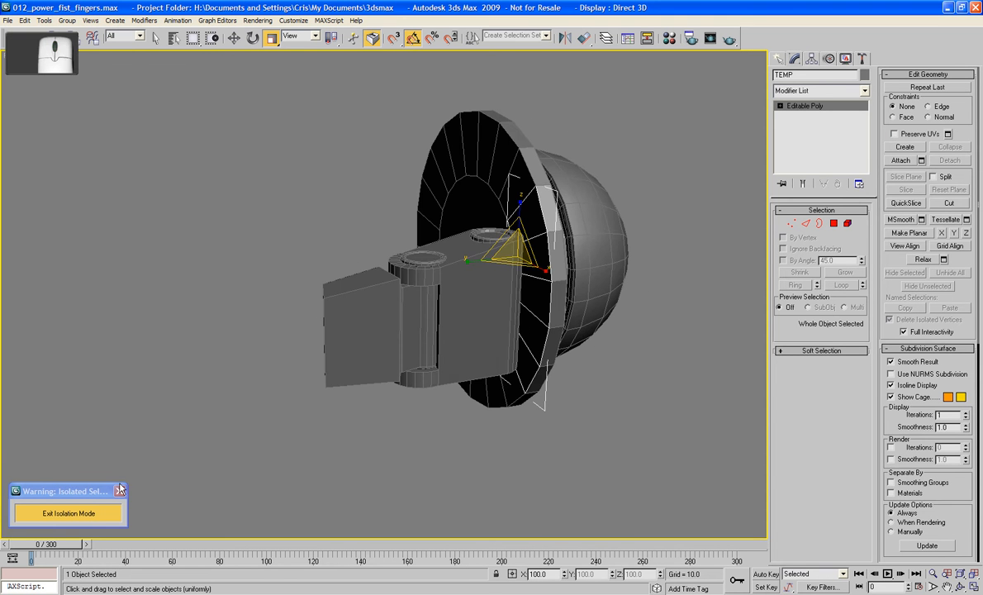
click(85, 518)
alt+middle_drag(284, 486, 363, 455)
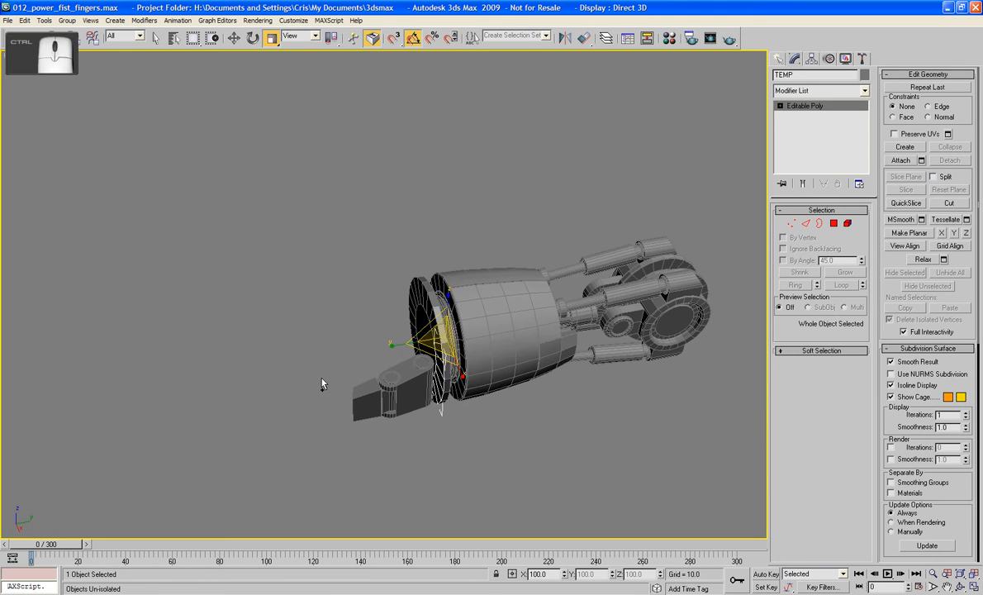
ctrl+drag(322, 384, 399, 461)
right_click(307, 347)
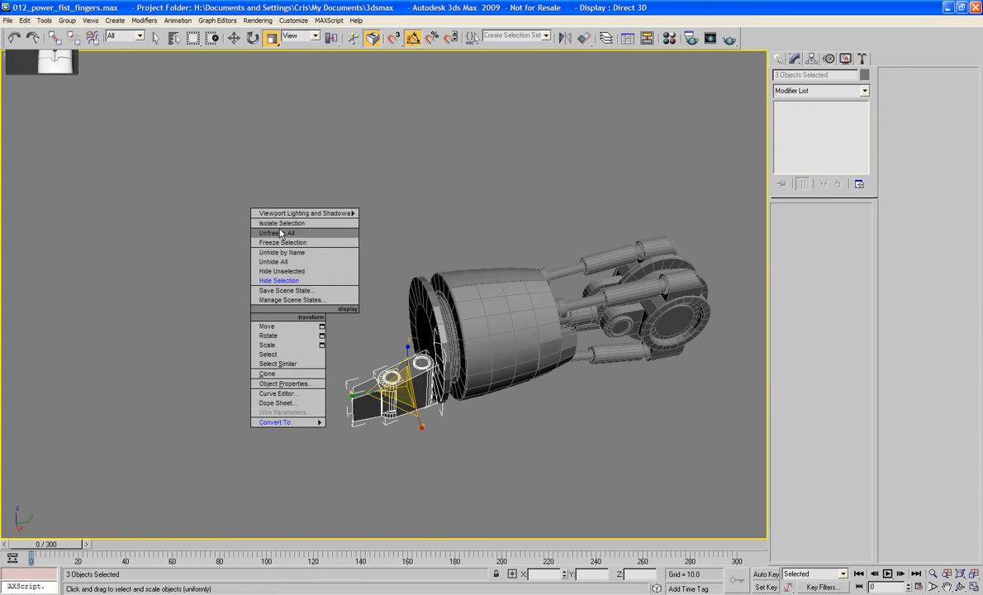
click(285, 262)
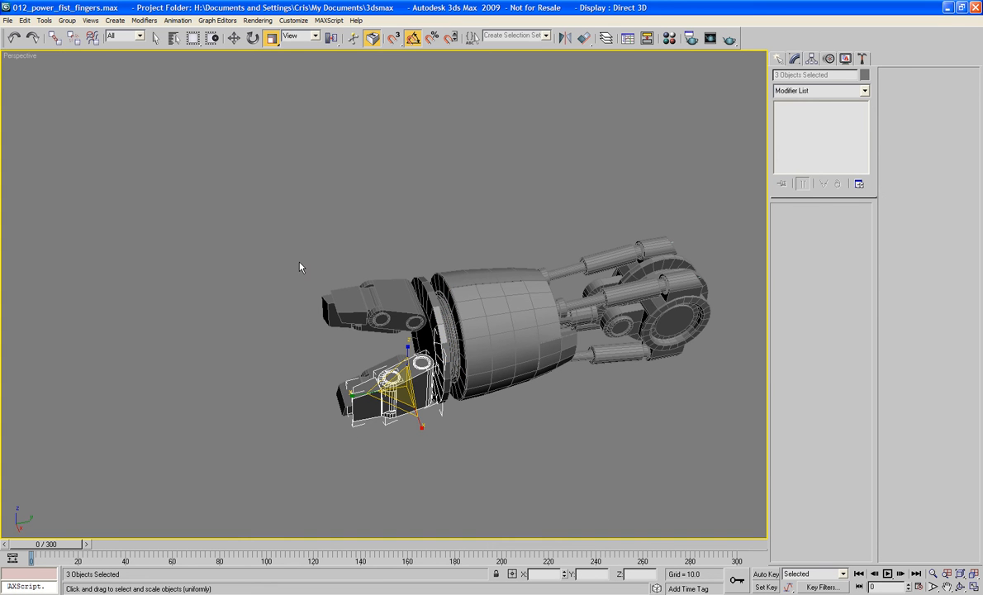
right_click(374, 401)
click(403, 310)
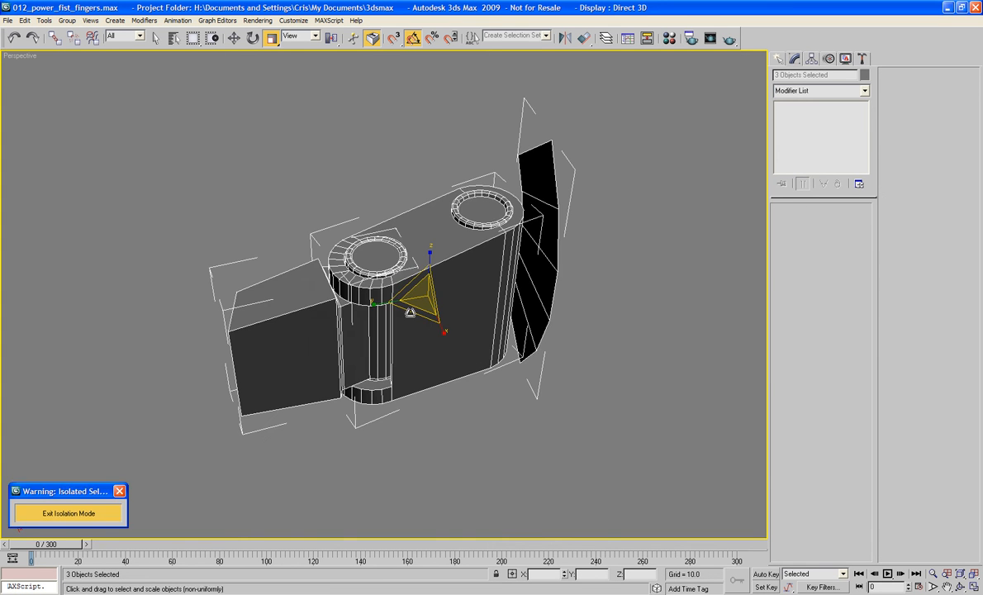
Extrude all five TEMP polygons toward the finger so the curved strip becomes a thick block around the finger's base
click(502, 438)
alt+middle_drag(502, 438, 523, 407)
click(509, 301)
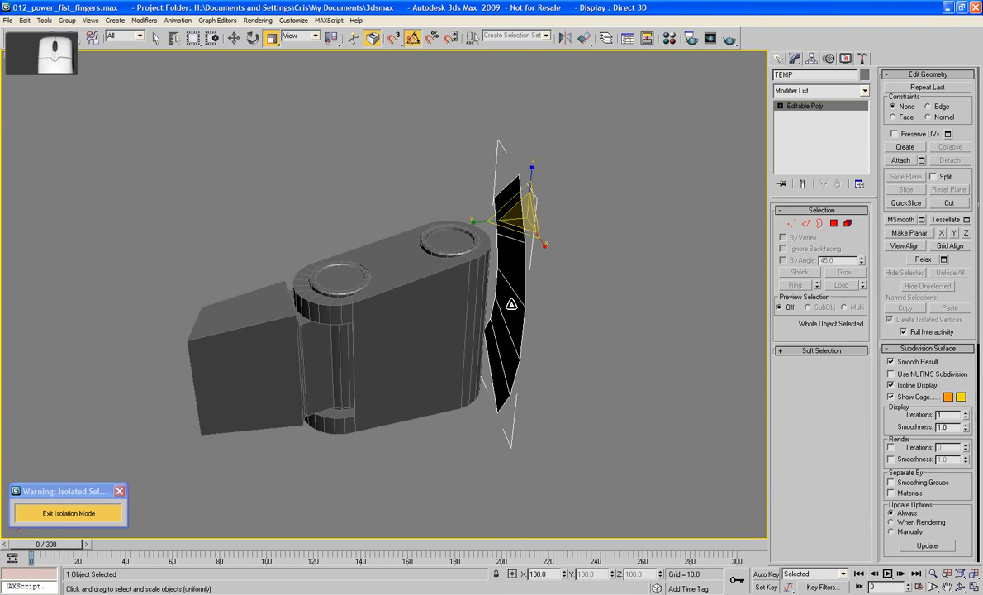
alt+middle_drag(508, 301, 536, 308)
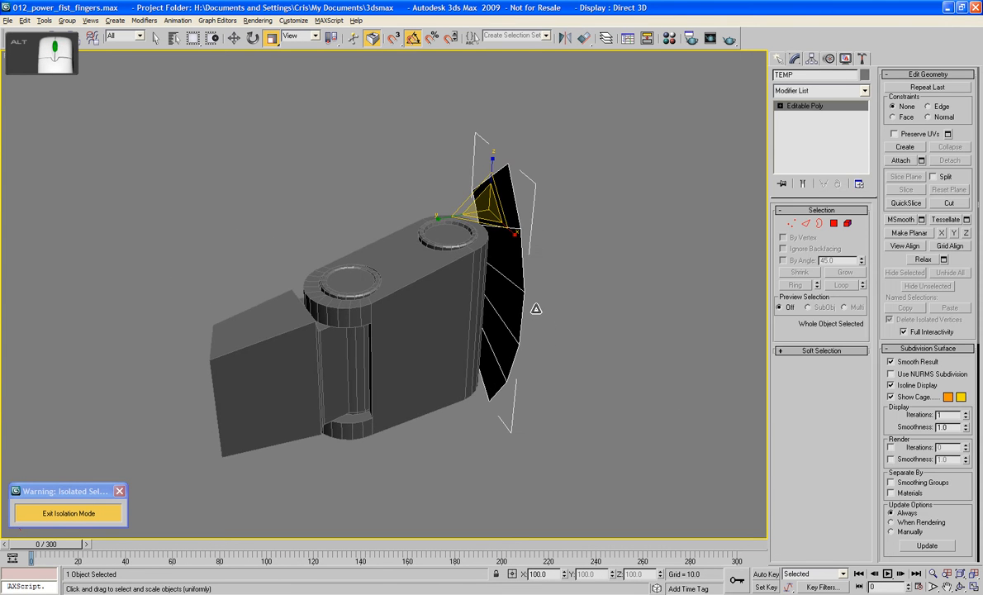
click(833, 223)
key(ctrl+a)
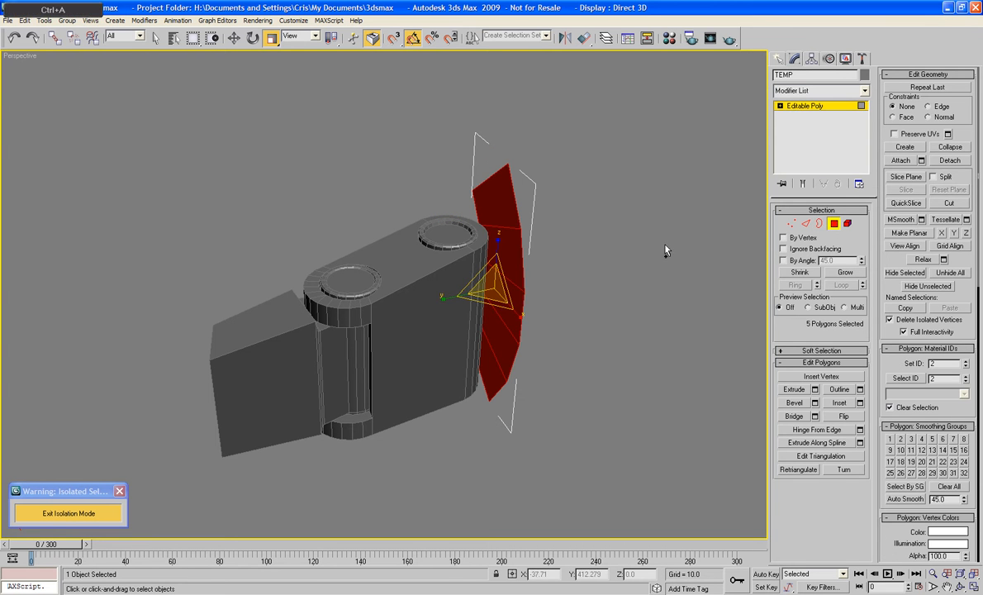
alt+middle_drag(617, 226, 604, 275)
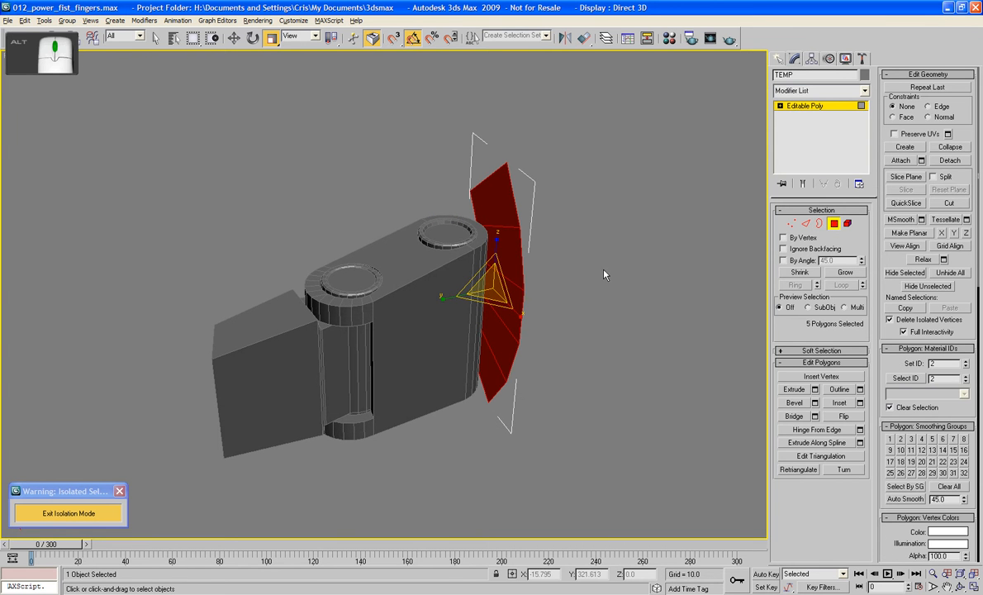
click(796, 392)
drag(483, 322, 509, 269)
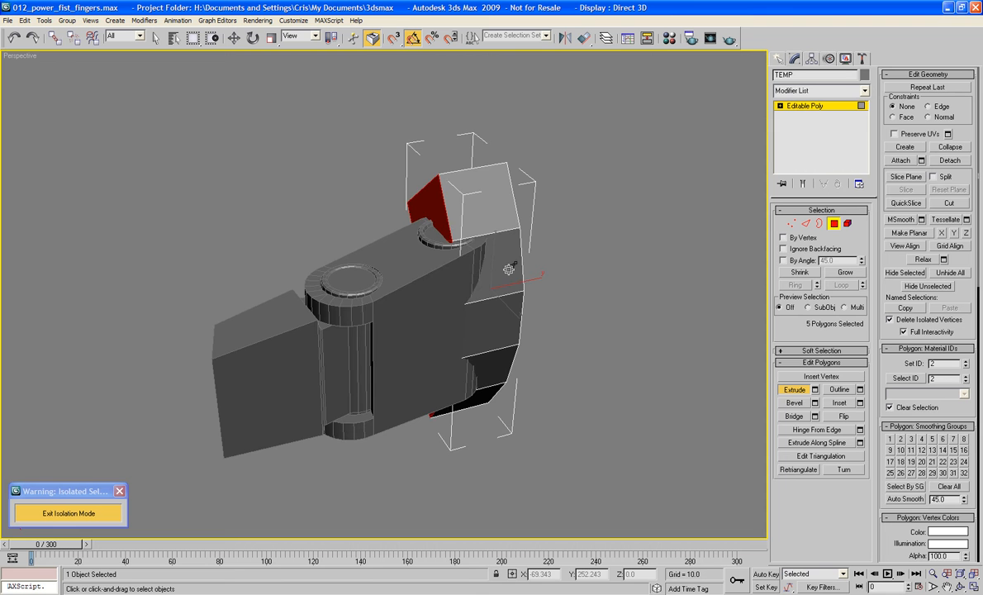
alt+middle_drag(509, 269, 577, 321)
alt+middle_drag(541, 289, 497, 266)
scroll(533, 290, up, 3)
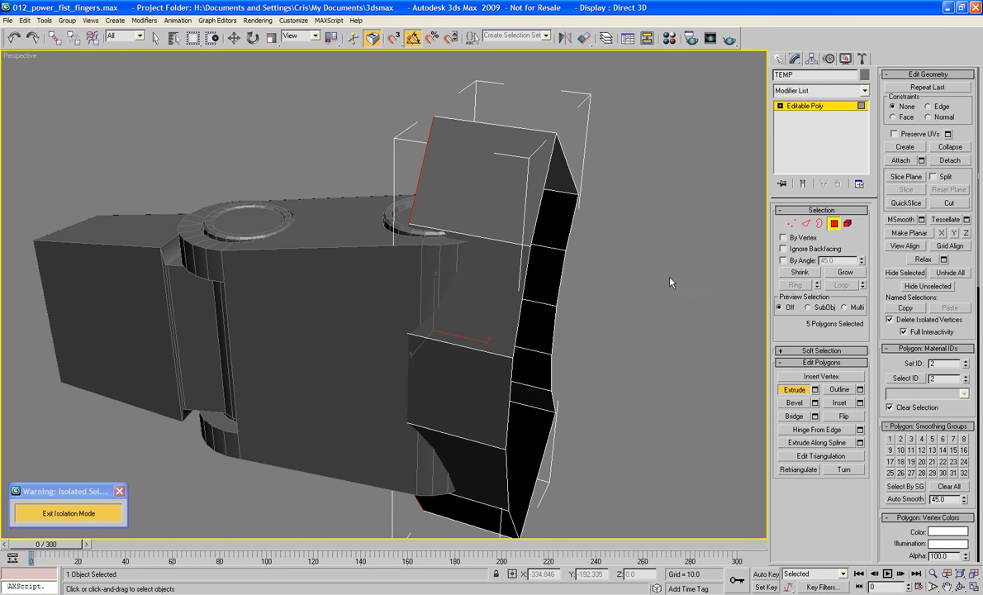
click(833, 223)
key(r)
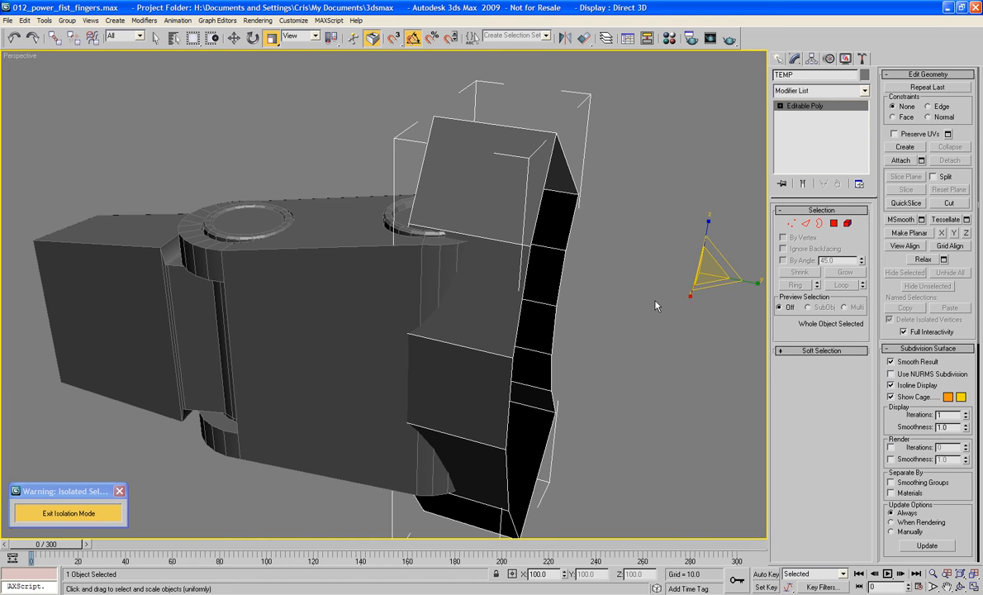
Bridge the opposite open edges along the side of the TEMP block to close its gap with new polygons
alt+middle_drag(656, 306, 647, 219)
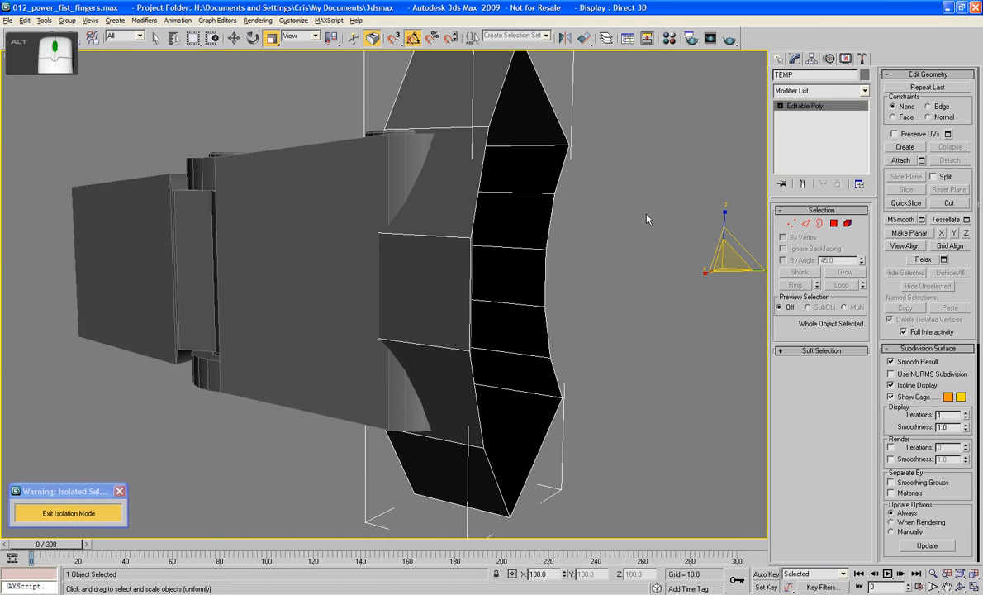
click(807, 223)
alt+middle_drag(607, 262, 591, 266)
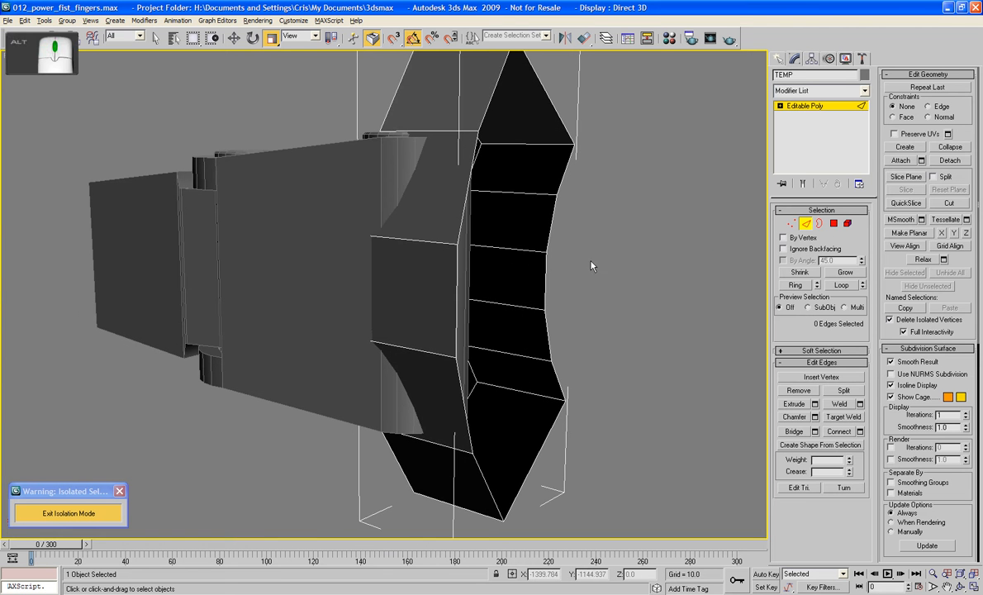
click(791, 431)
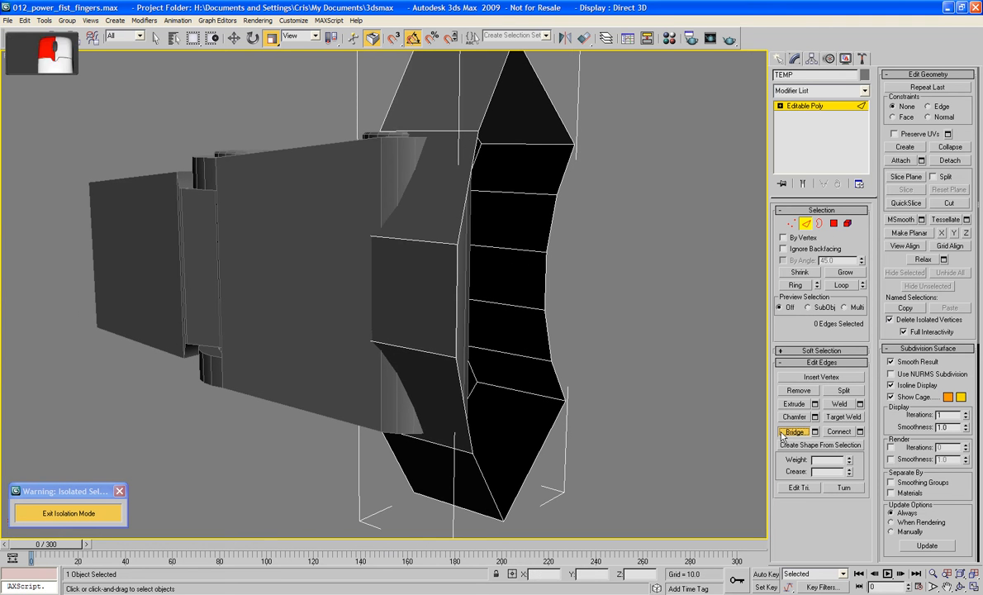
click(465, 300)
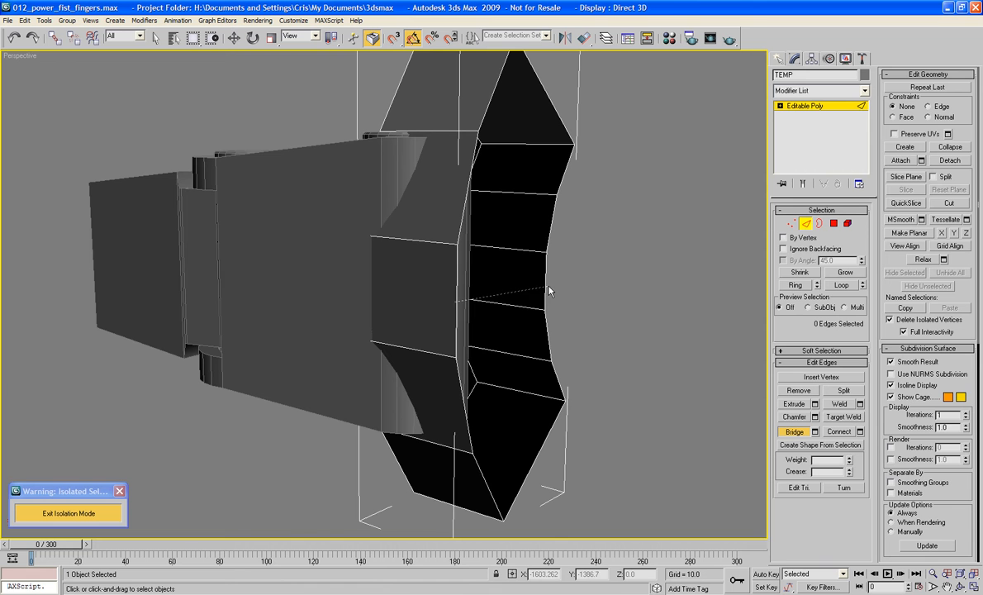
click(505, 265)
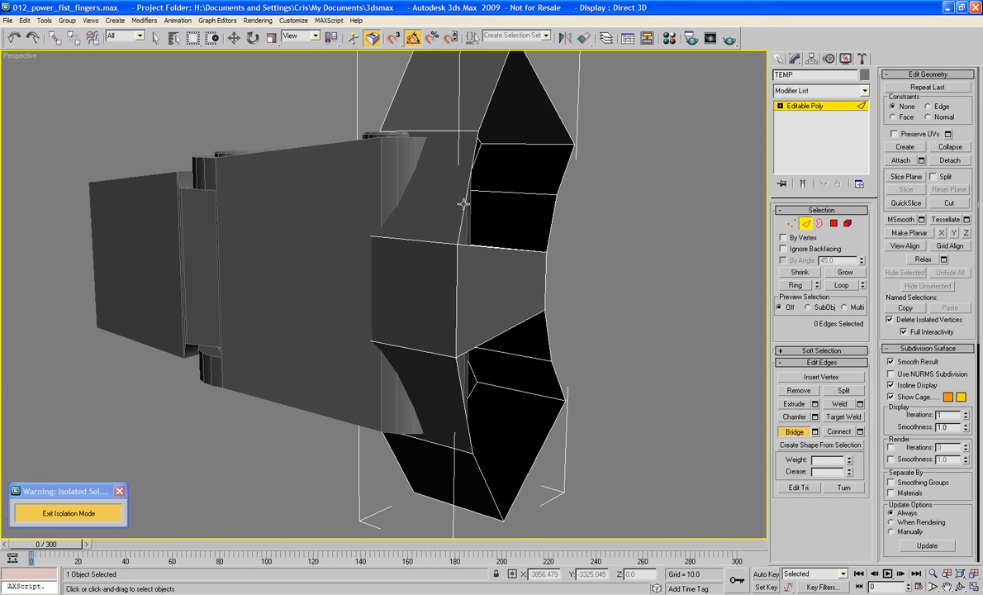
click(464, 204)
click(551, 227)
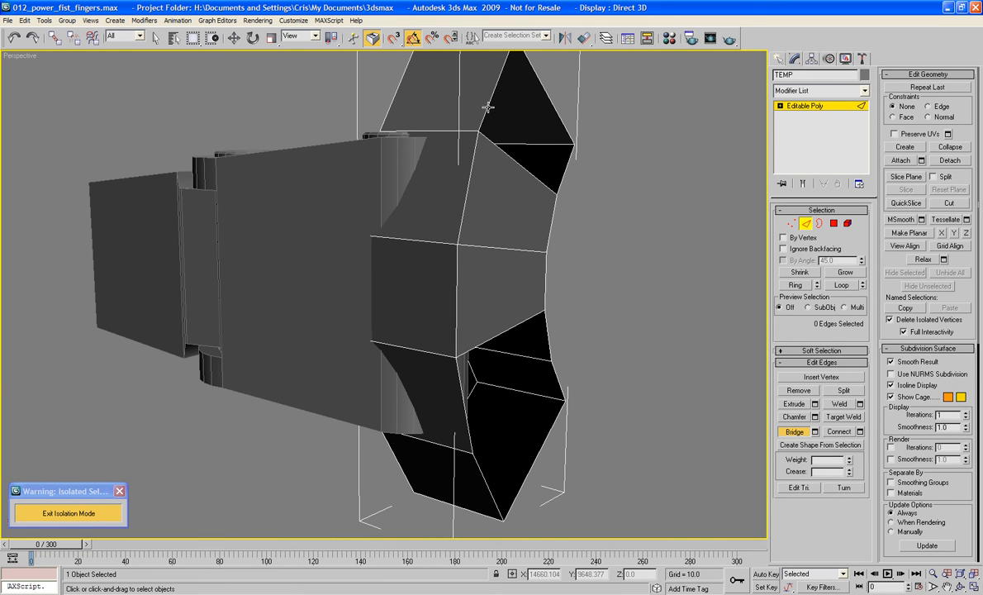
click(488, 108)
click(527, 158)
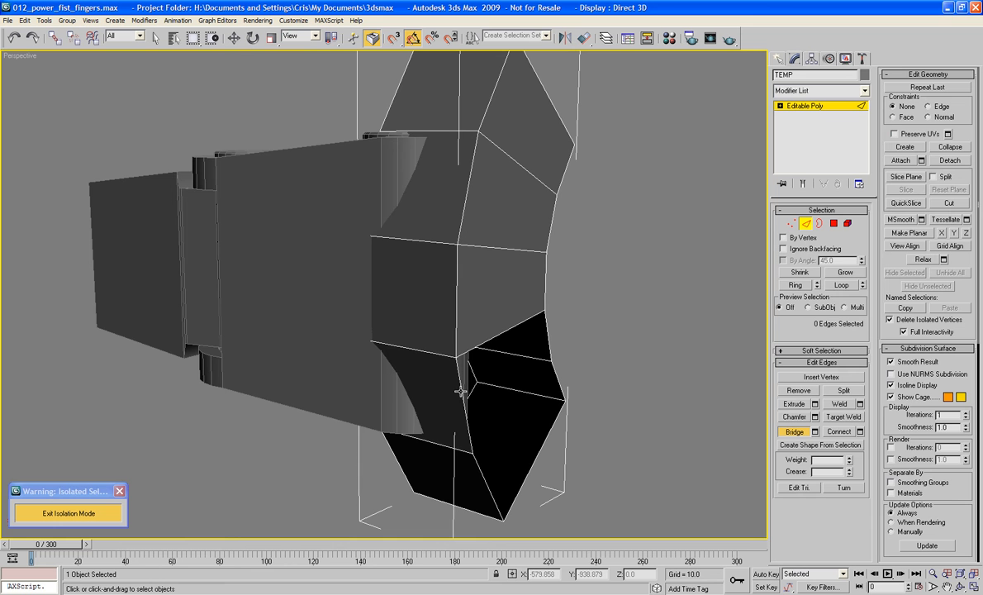
click(546, 348)
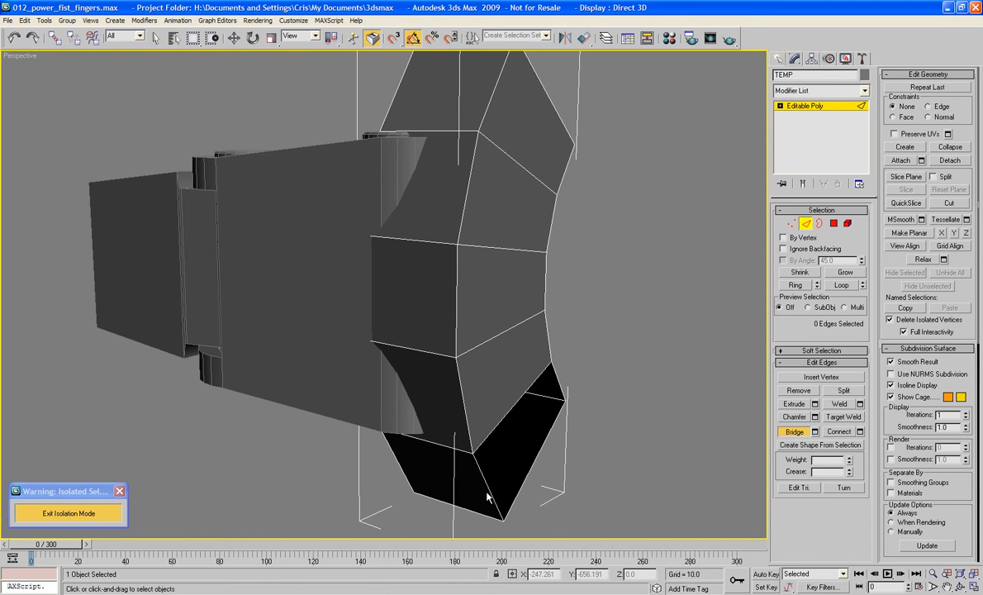
alt+middle_drag(523, 359, 550, 383)
click(806, 224)
click(615, 201)
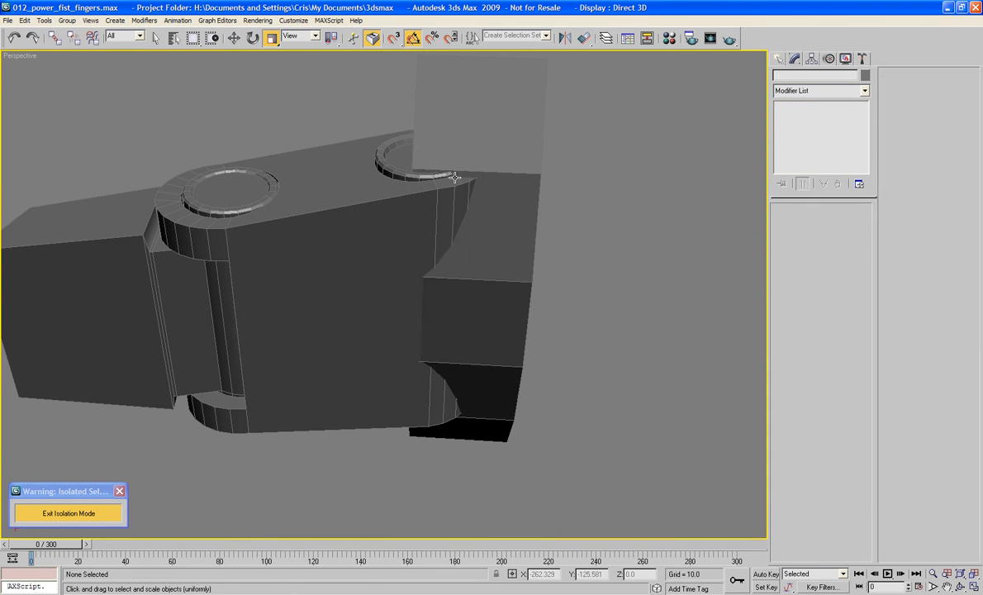
Detach the round pin element at the finger's base as a clone named TEMP2, leaving the finger intact
click(394, 171)
alt+middle_drag(412, 184, 525, 206)
key(5)
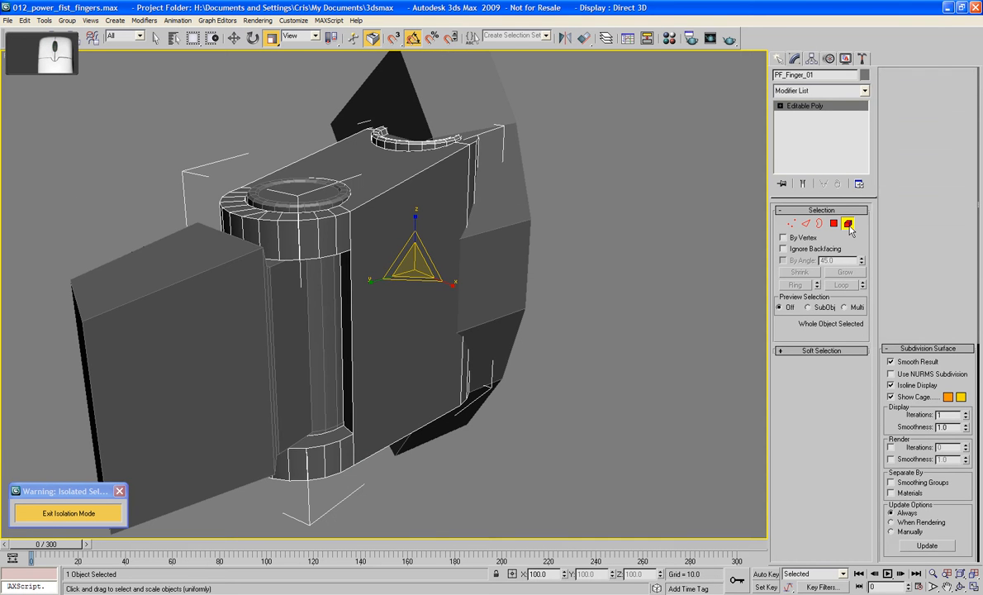
click(376, 131)
mouse_move(403, 162)
alt+middle_down()
mouse_move(384, 151)
mouse_move(428, 167)
mouse_move(386, 160)
alt+middle_up()
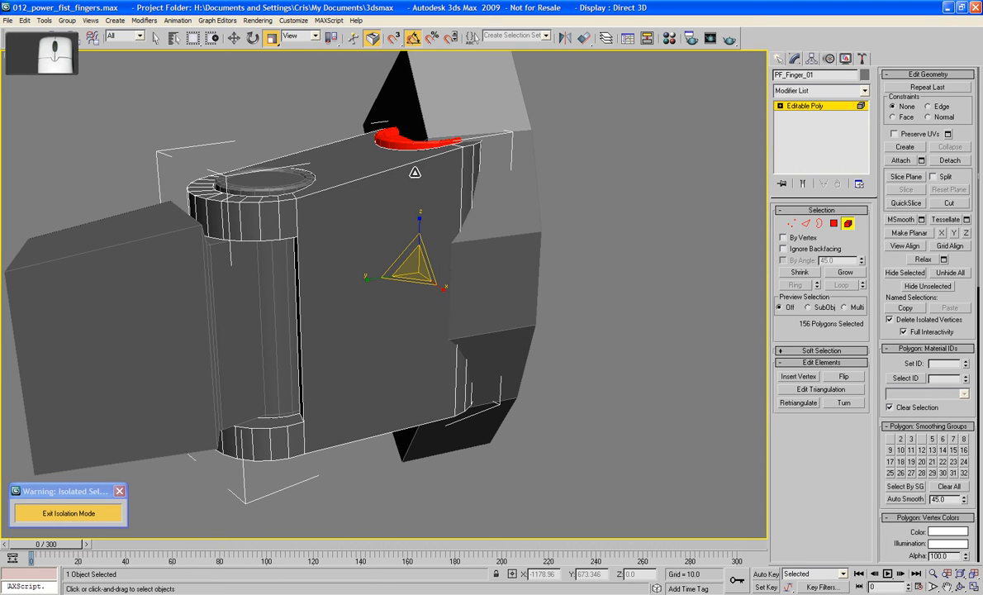
click(946, 161)
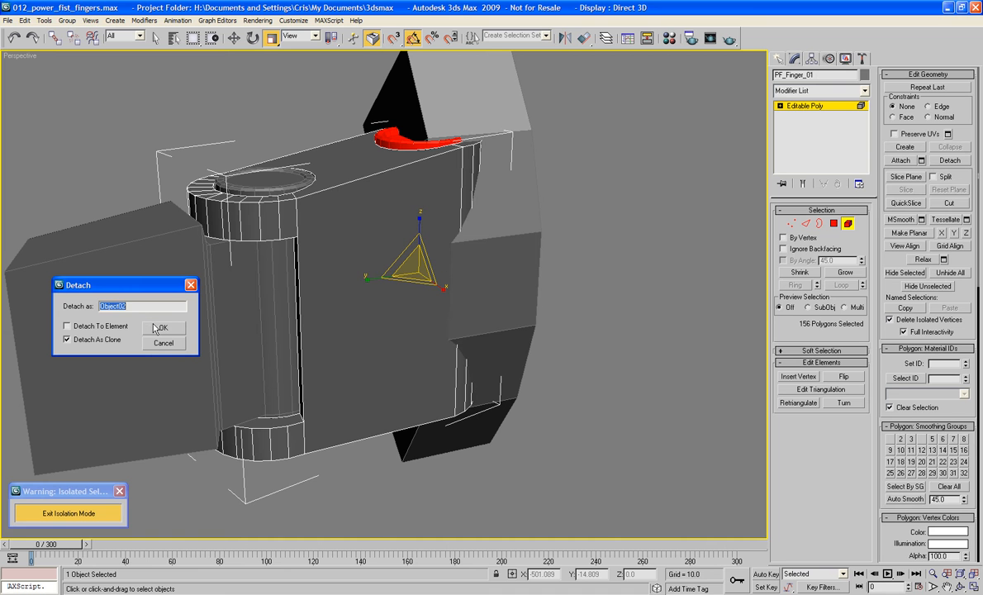
text(TEMP2)
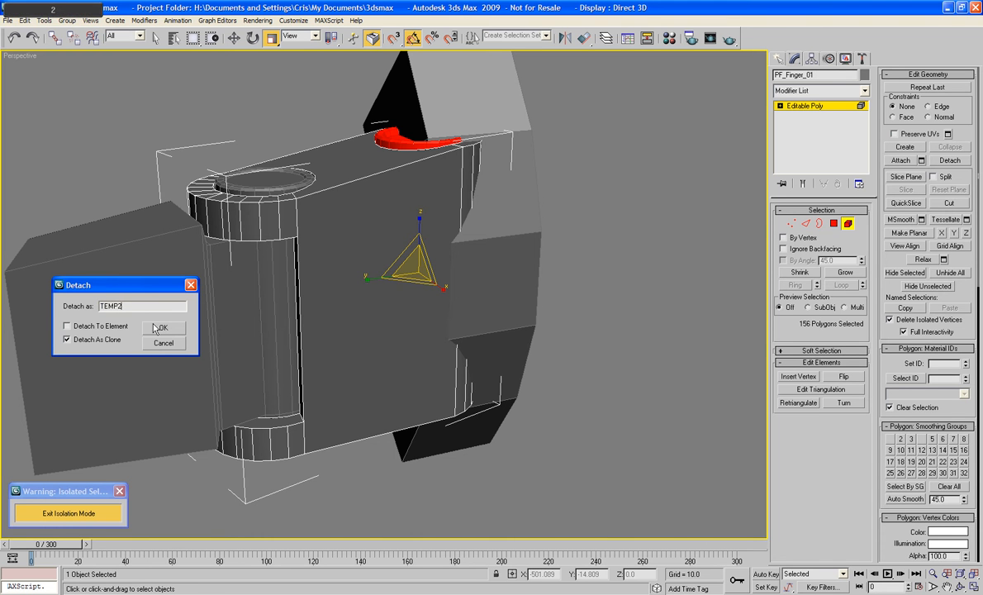
click(162, 328)
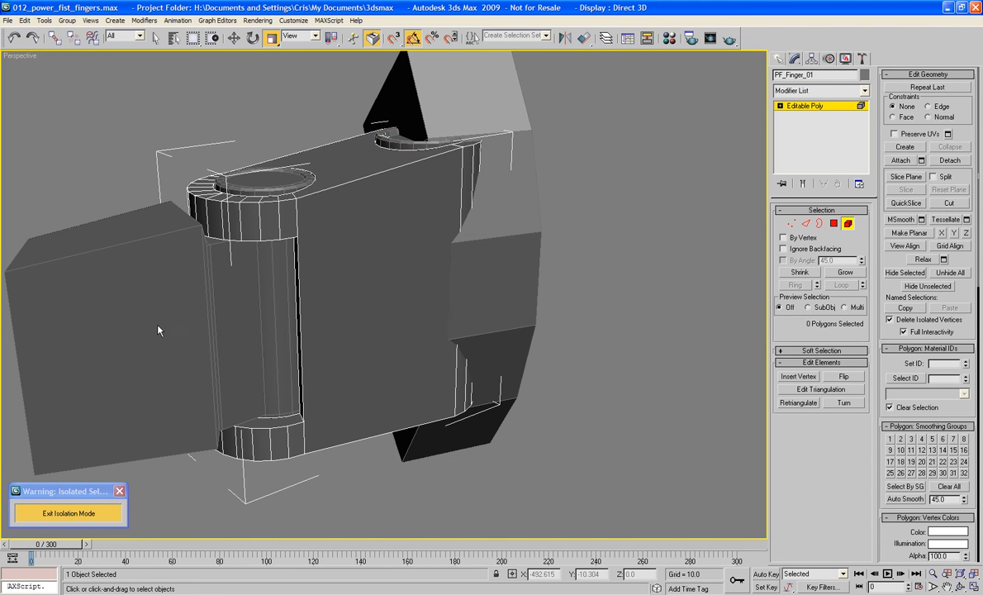
Scale TEMP2 up in the XY plane to about 135 percent, keeping its height
click(848, 224)
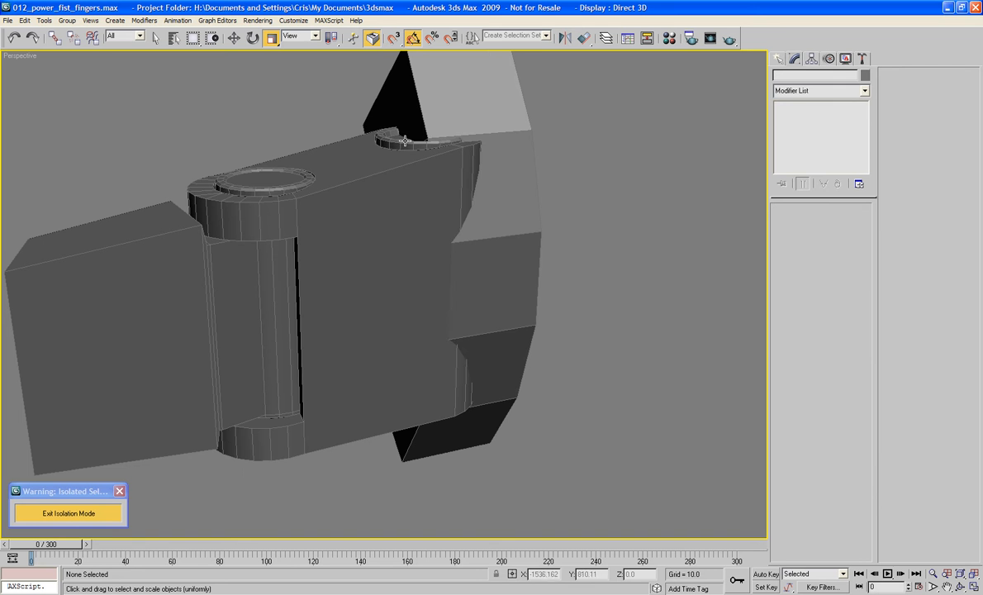
click(376, 132)
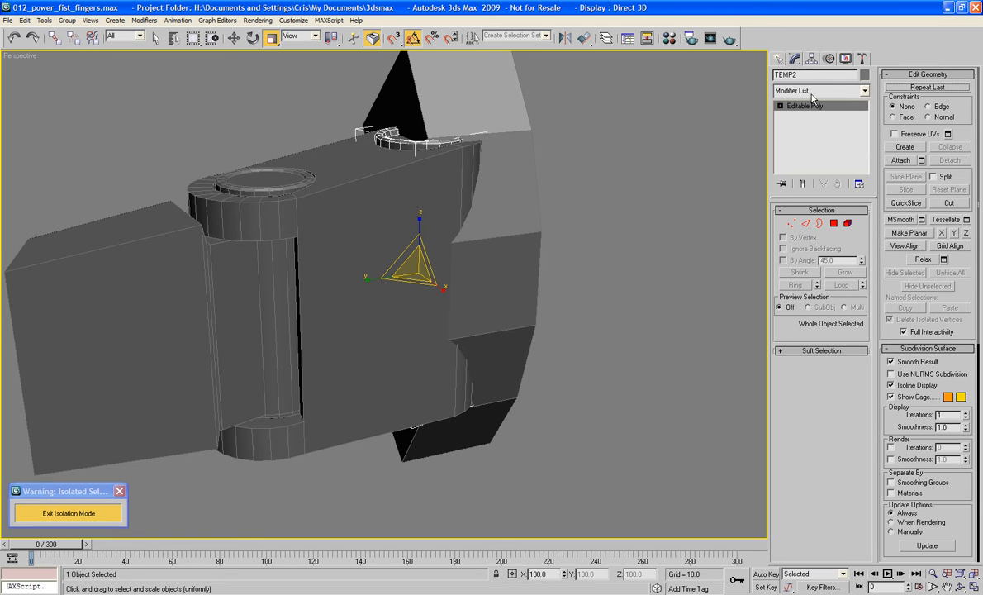
alt+middle_drag(584, 175, 599, 222)
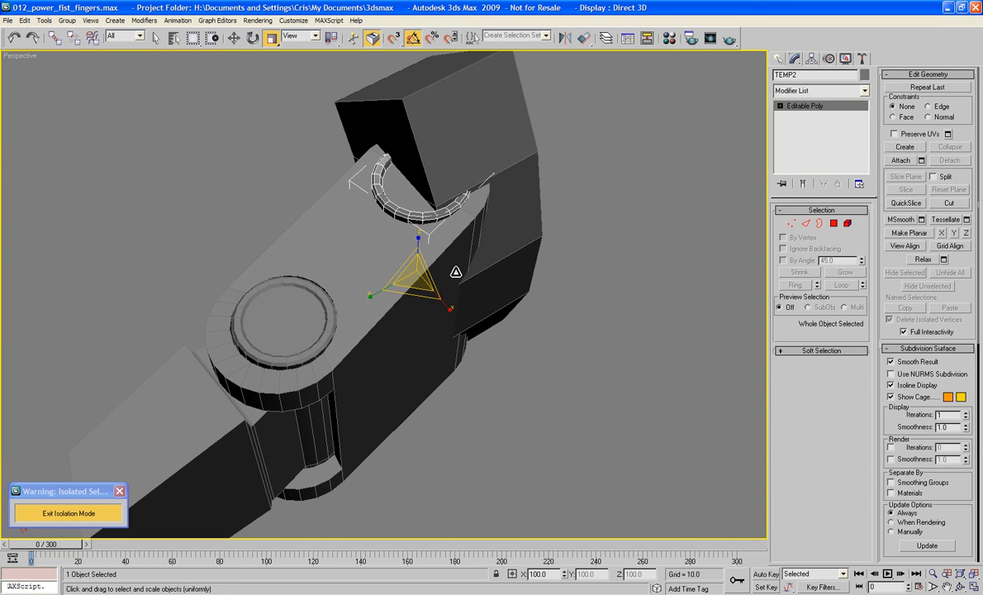
drag(396, 294, 412, 311)
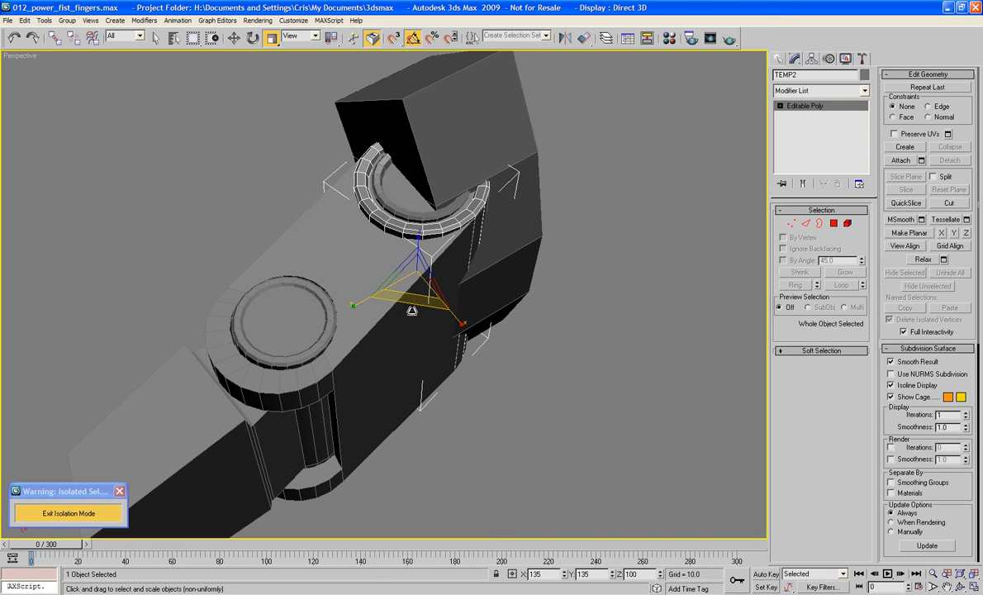
alt+middle_drag(411, 311, 340, 240)
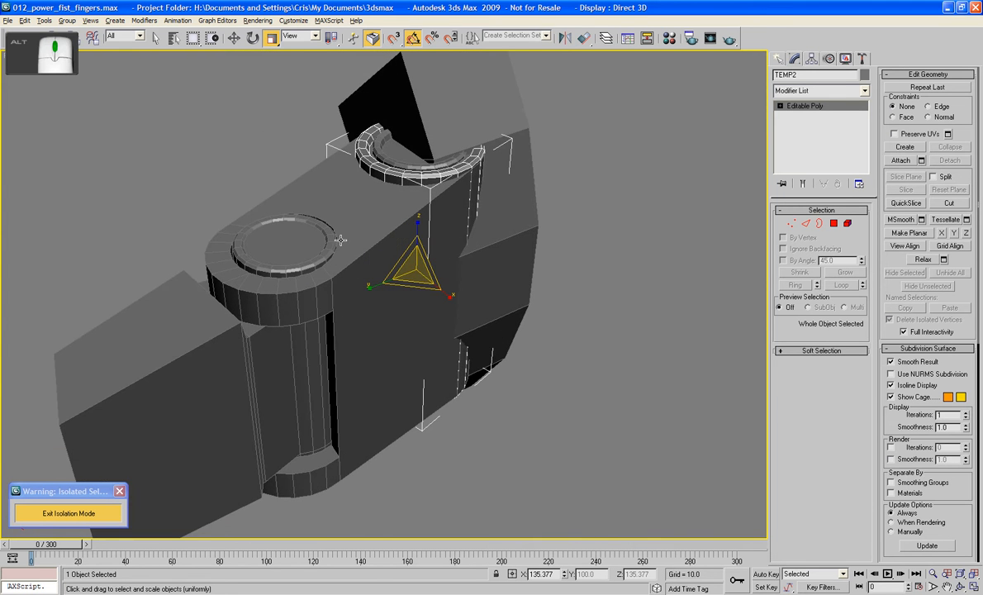
click(636, 240)
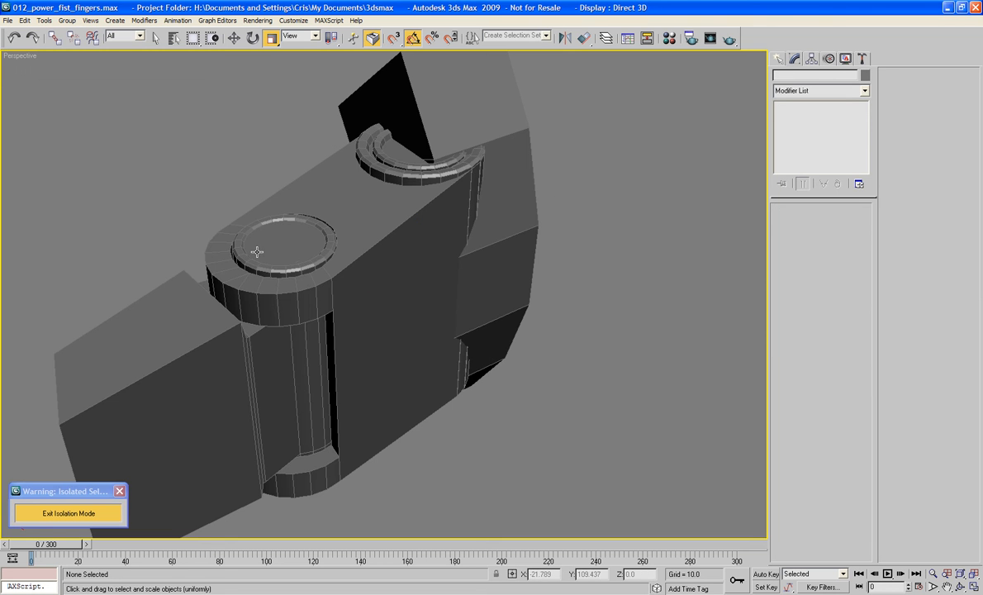
Exit the current isolation and isolate only TEMP2 together with the TEMP block
click(69, 513)
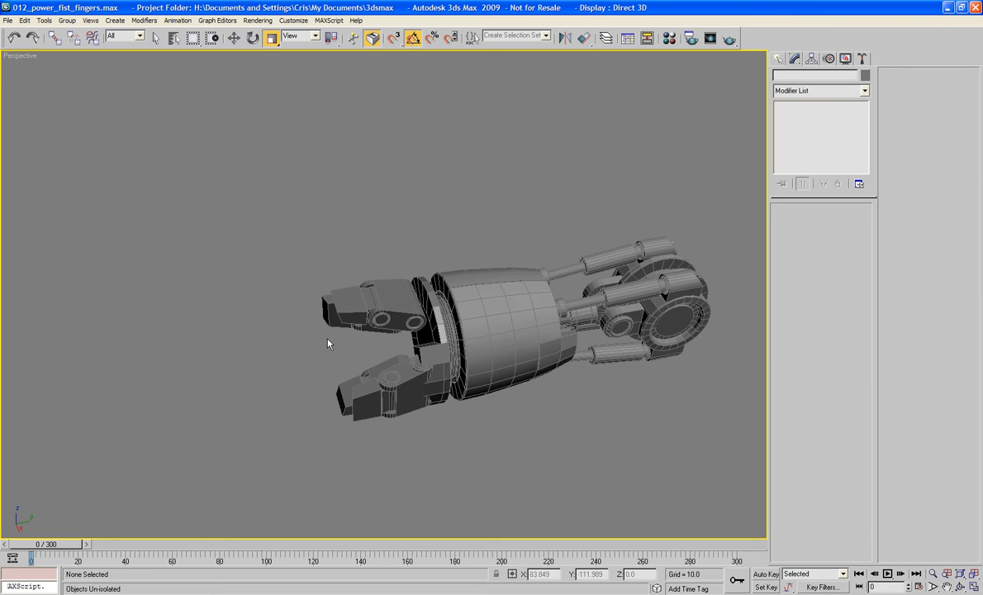
alt+middle_drag(327, 343, 432, 363)
scroll(436, 281, up, 5)
scroll(430, 321, down, 1)
scroll(428, 315, up, 5)
middle_drag(396, 289, 420, 389)
click(350, 248)
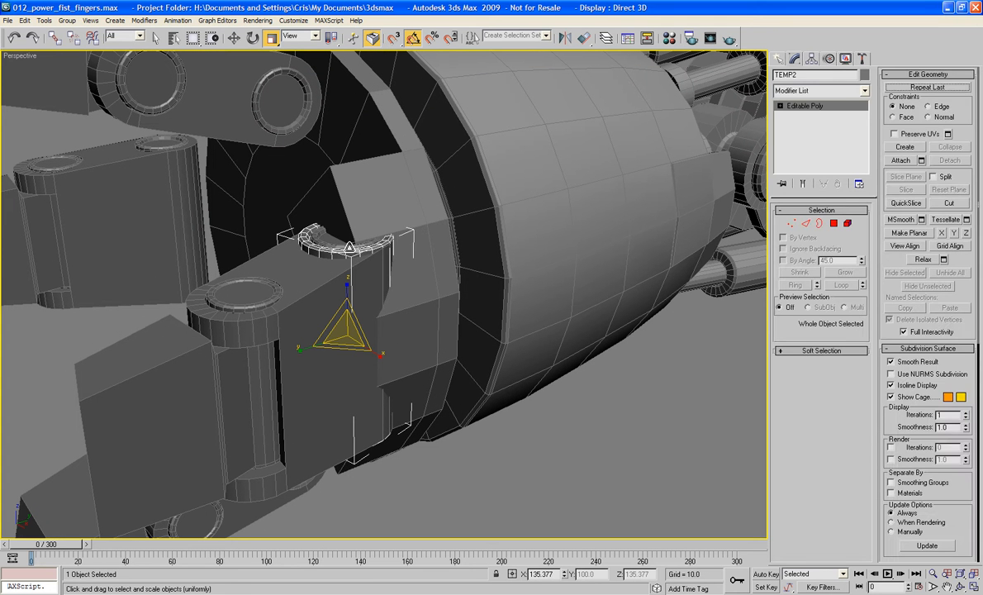
ctrl+click(399, 210)
right_click(399, 208)
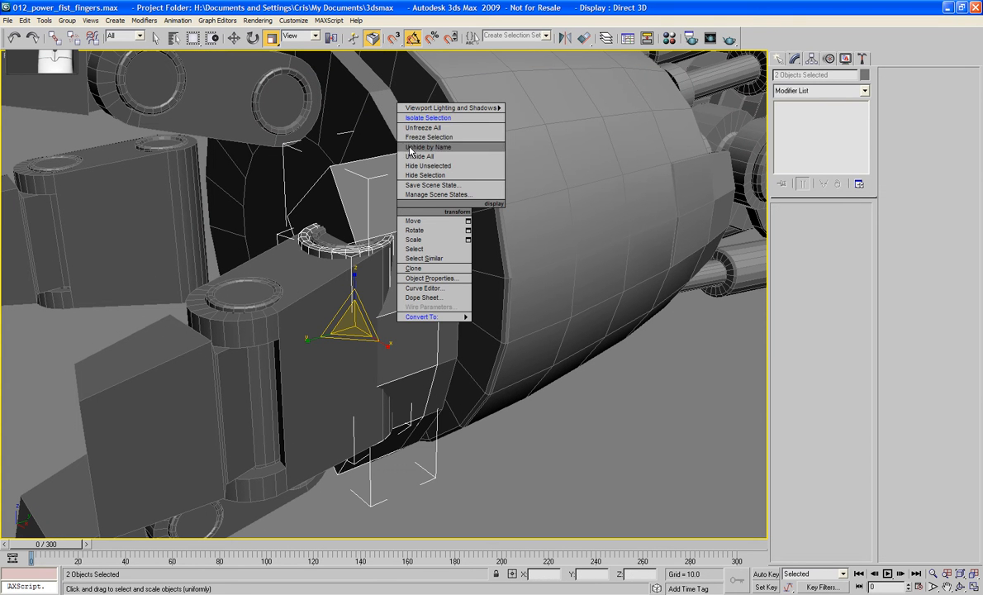
click(417, 118)
alt+middle_drag(435, 149, 508, 288)
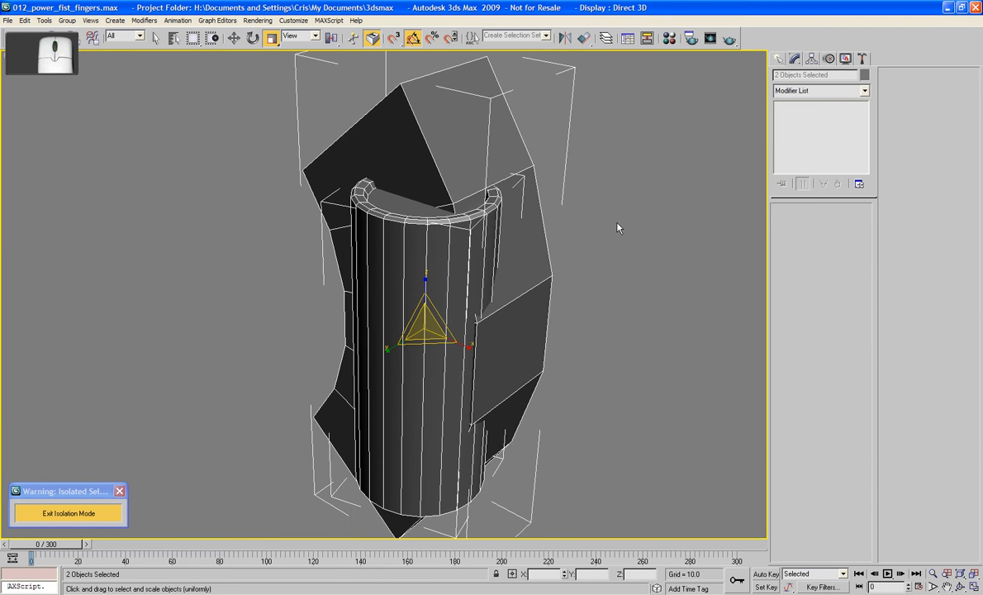
Select the recessed end polygons inside both rims of TEMP2 and collapse them so each end becomes a simple cap
click(447, 227)
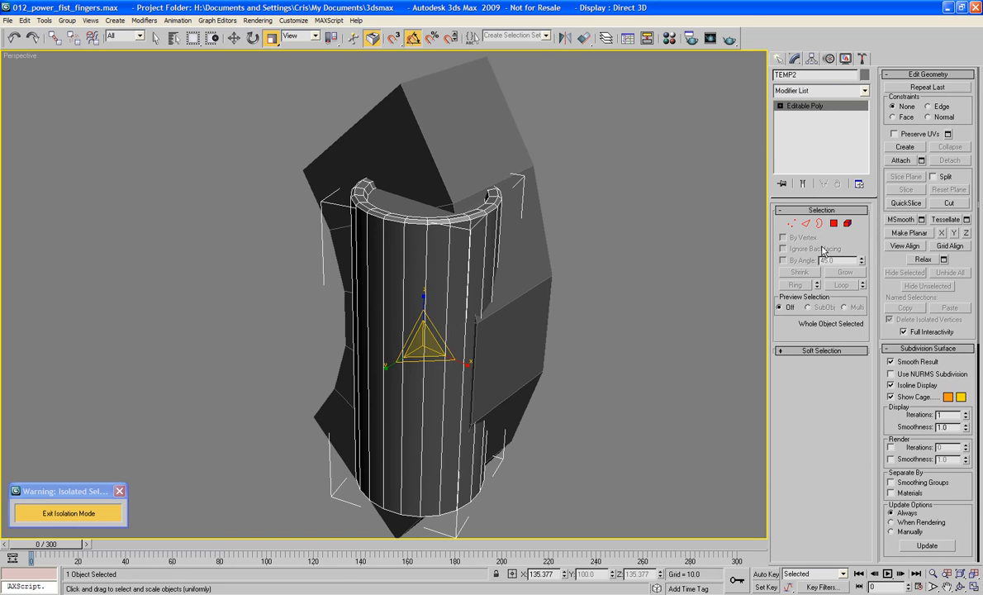
click(835, 224)
alt+middle_drag(500, 531, 493, 169)
ctrl+click(390, 280)
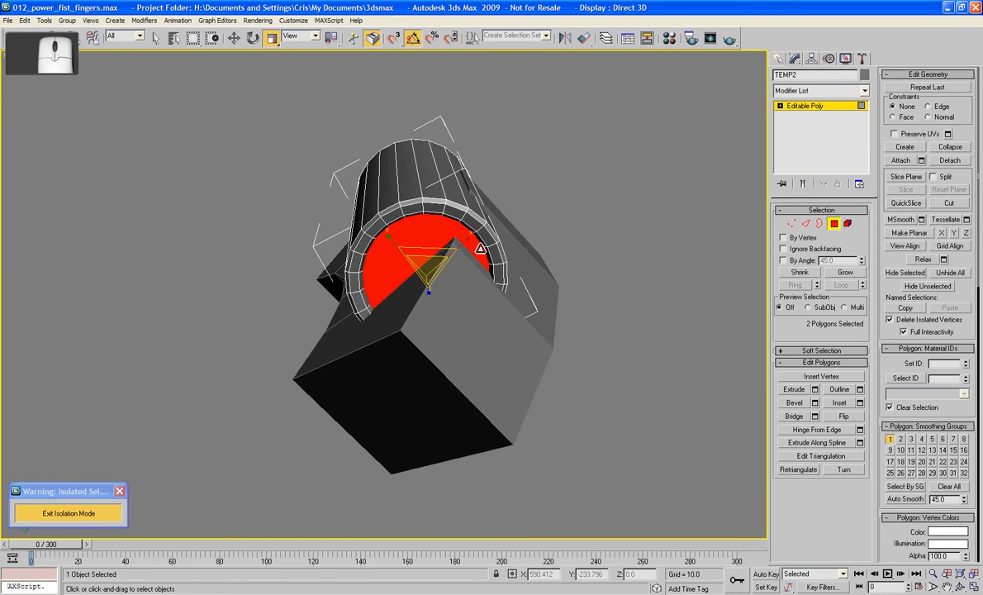
click(856, 274)
click(857, 273)
click(856, 273)
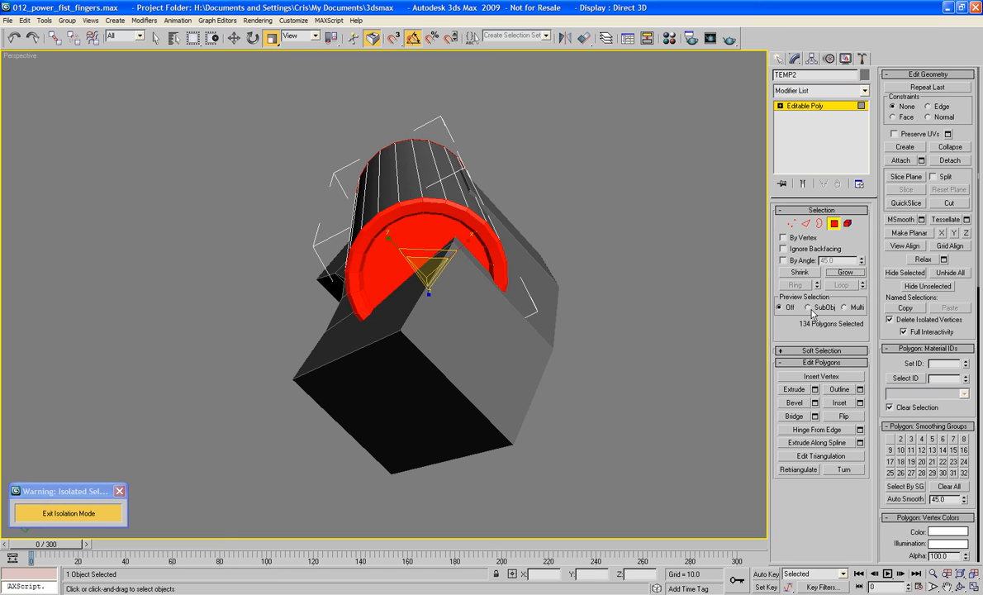
click(808, 274)
alt+middle_drag(520, 262, 539, 277)
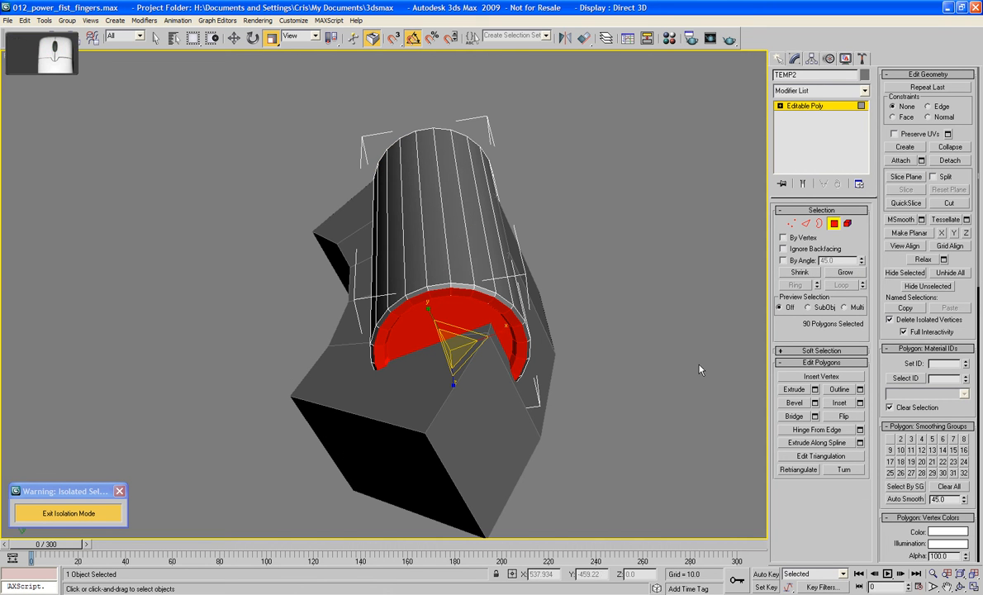
click(801, 274)
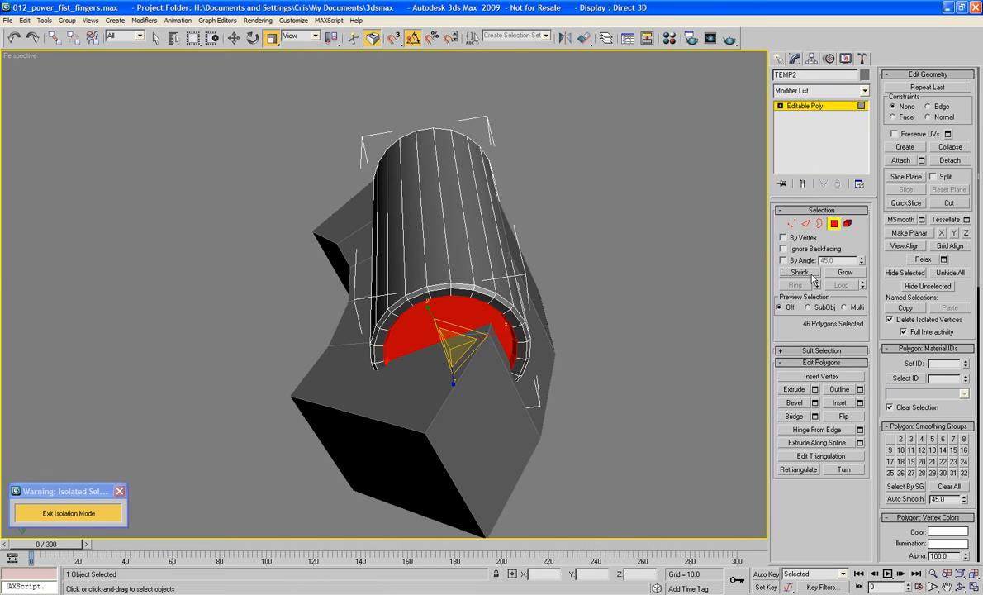
click(951, 148)
alt+middle_drag(689, 206, 721, 259)
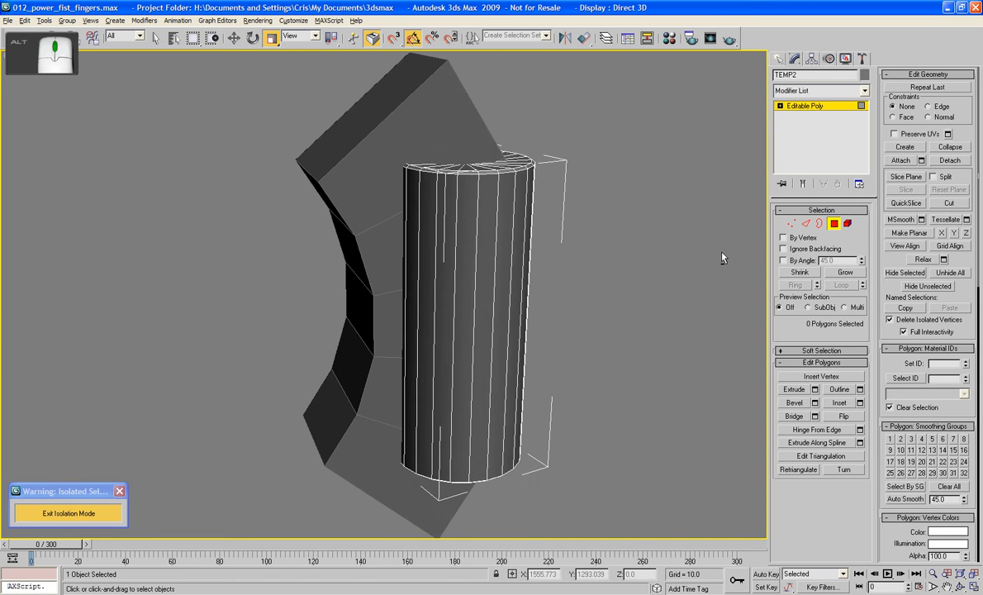
click(833, 223)
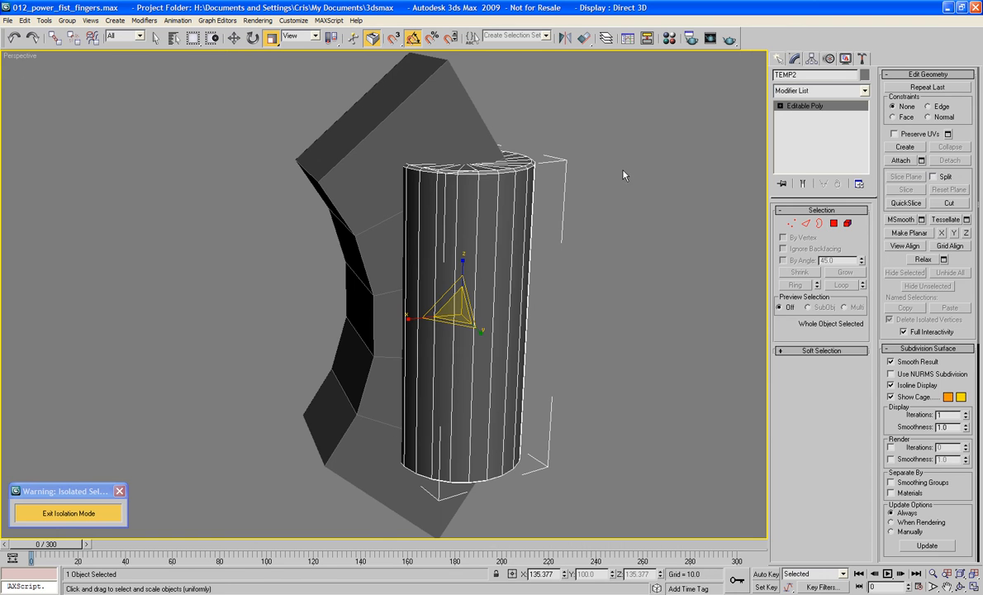
Subtract TEMP2 from the TEMP block with a ProBoolean compound object
alt+middle_drag(623, 175, 557, 175)
click(557, 175)
click(482, 131)
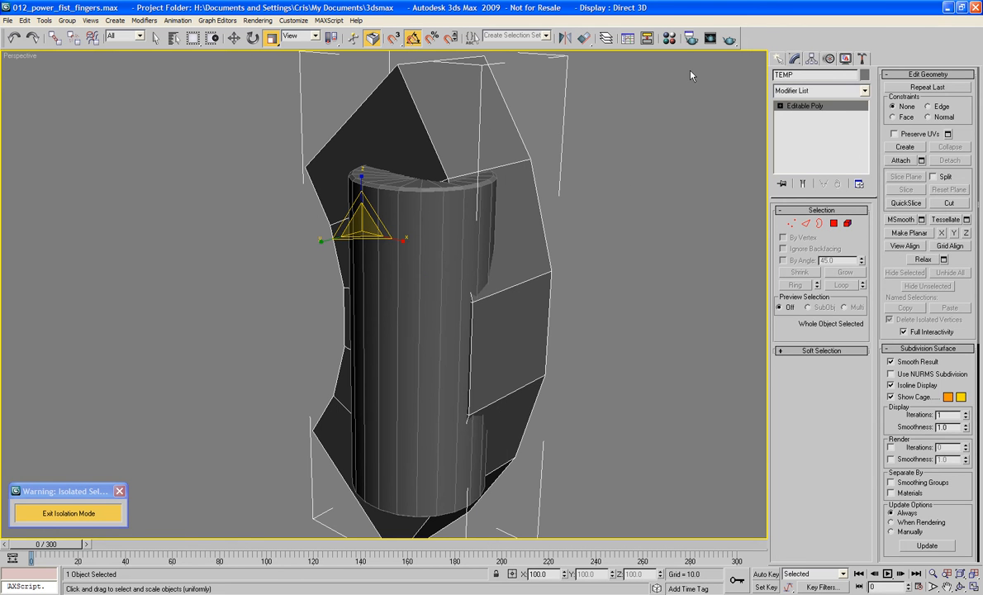
click(776, 59)
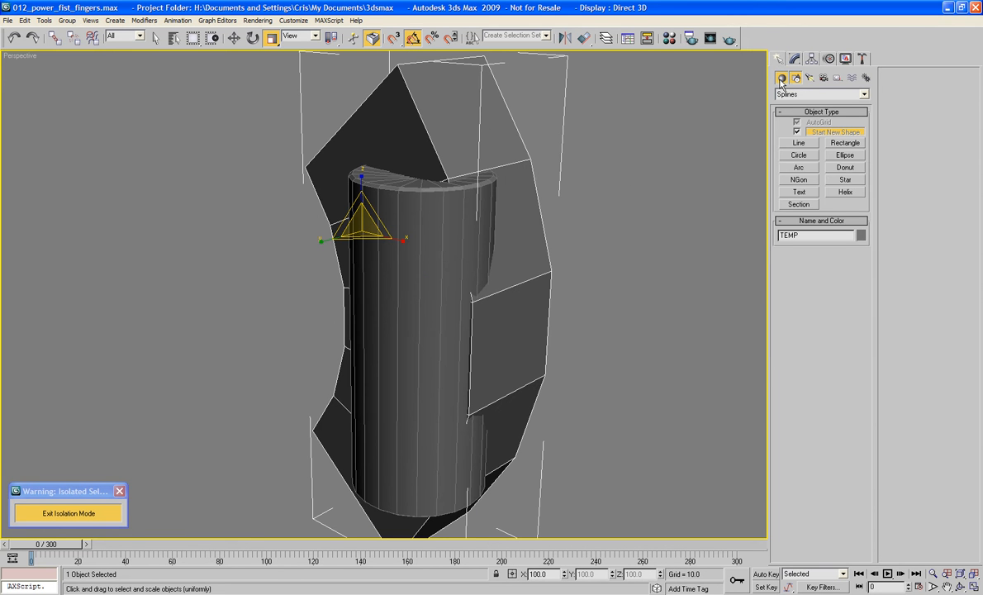
click(782, 79)
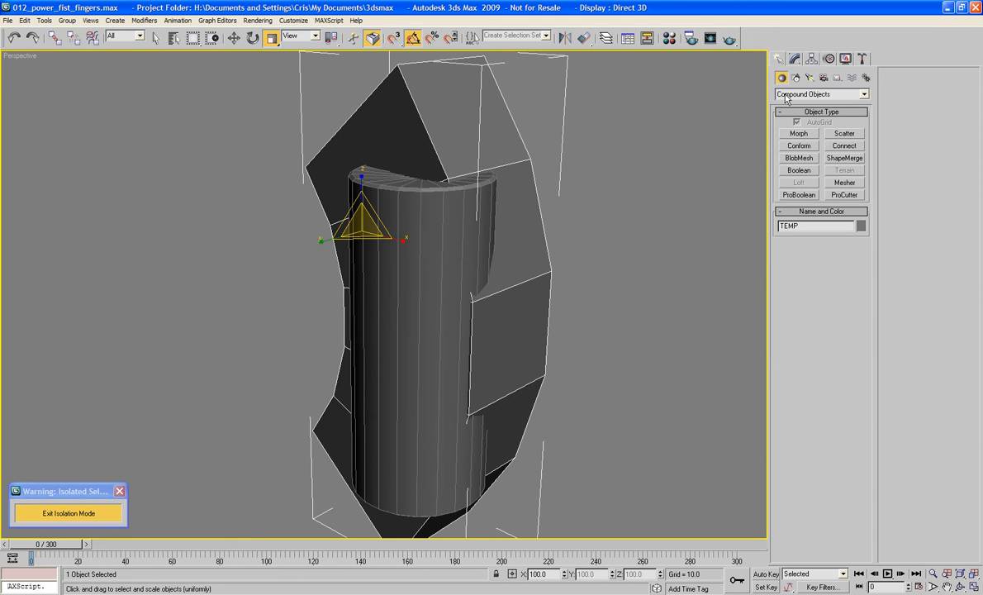
click(799, 196)
click(821, 257)
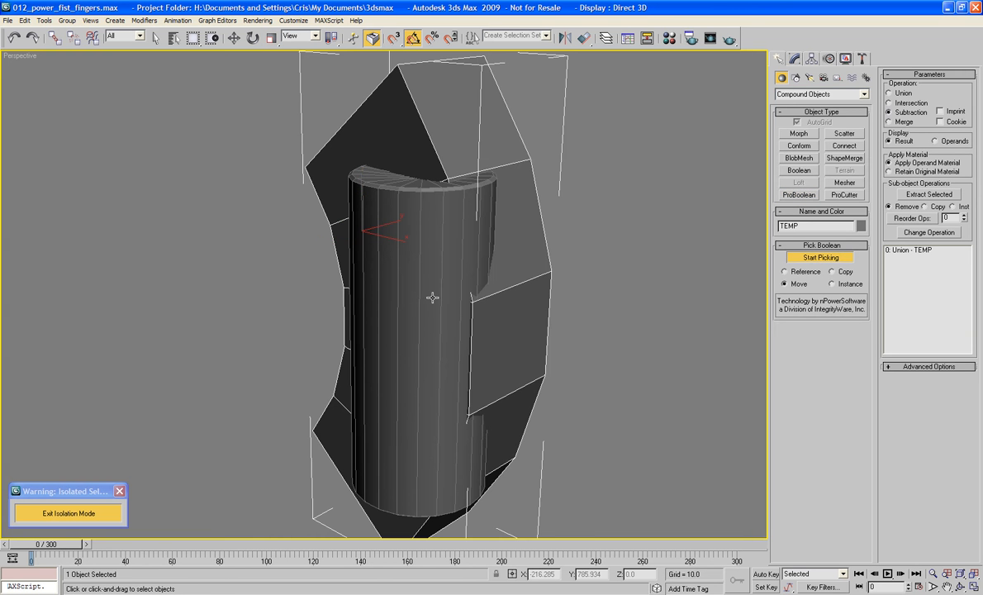
click(432, 355)
alt+middle_drag(432, 355, 540, 304)
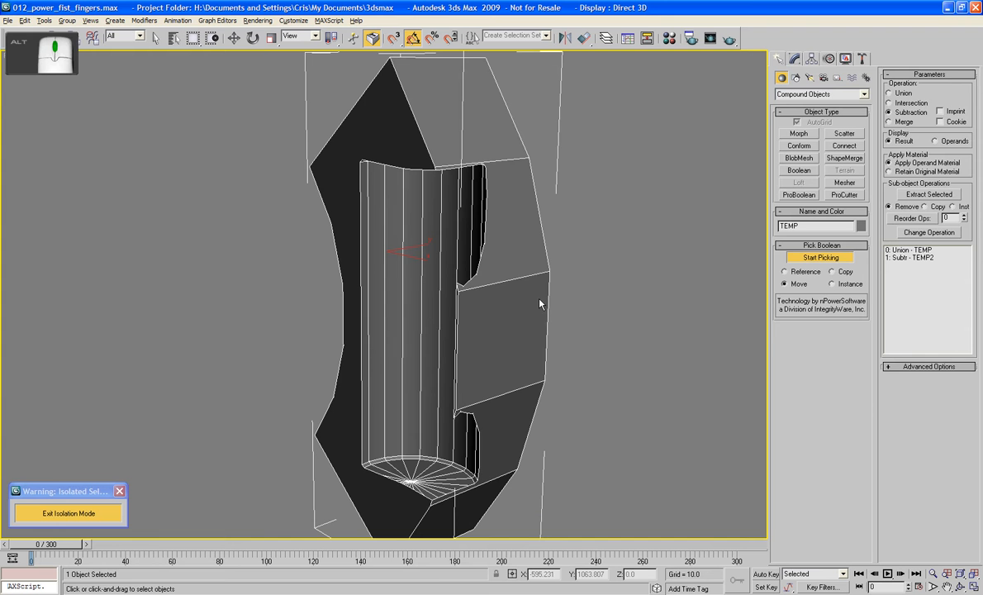
Convert the ProBoolean result to an Editable Poly
key(w)
right_click(517, 382)
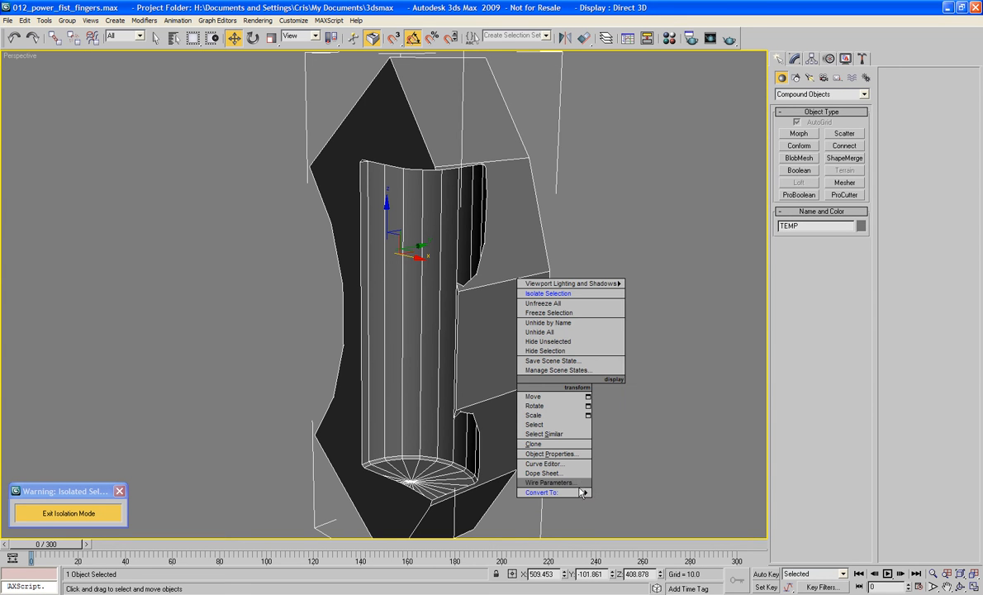
mouse_move(555, 492)
click(633, 501)
Cut a straight edge down the round pocket's inner wall, joining its upper and lower corners near the block's outer side
alt+middle_drag(629, 496, 577, 212)
scroll(592, 367, up, 3)
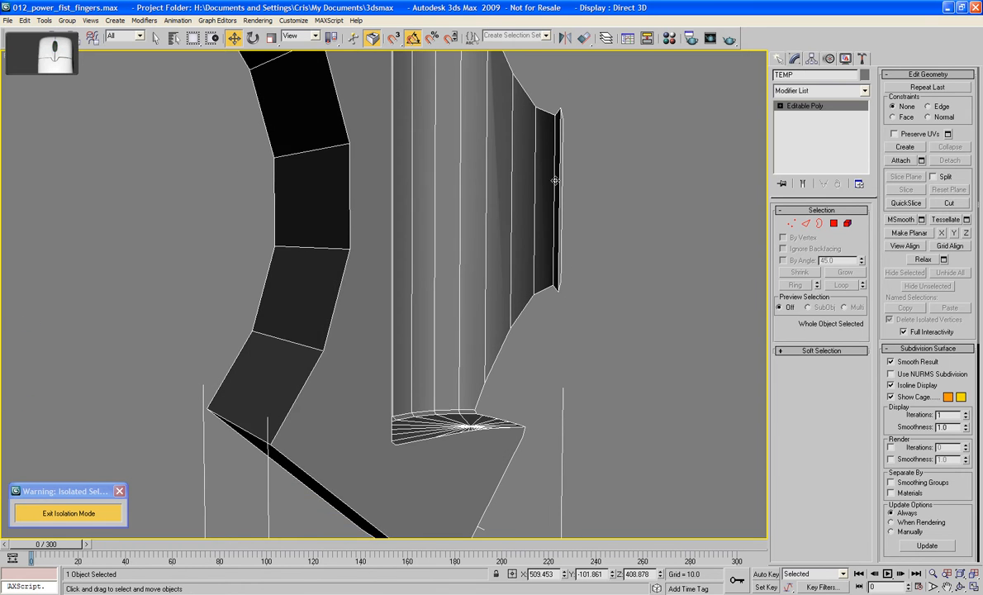
middle_drag(554, 179, 552, 281)
click(948, 204)
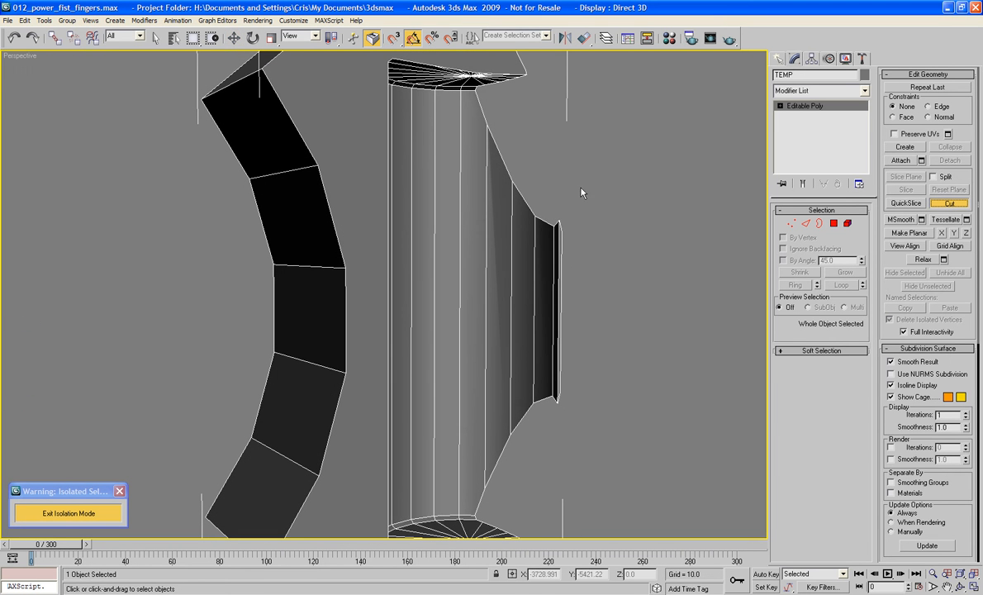
click(473, 89)
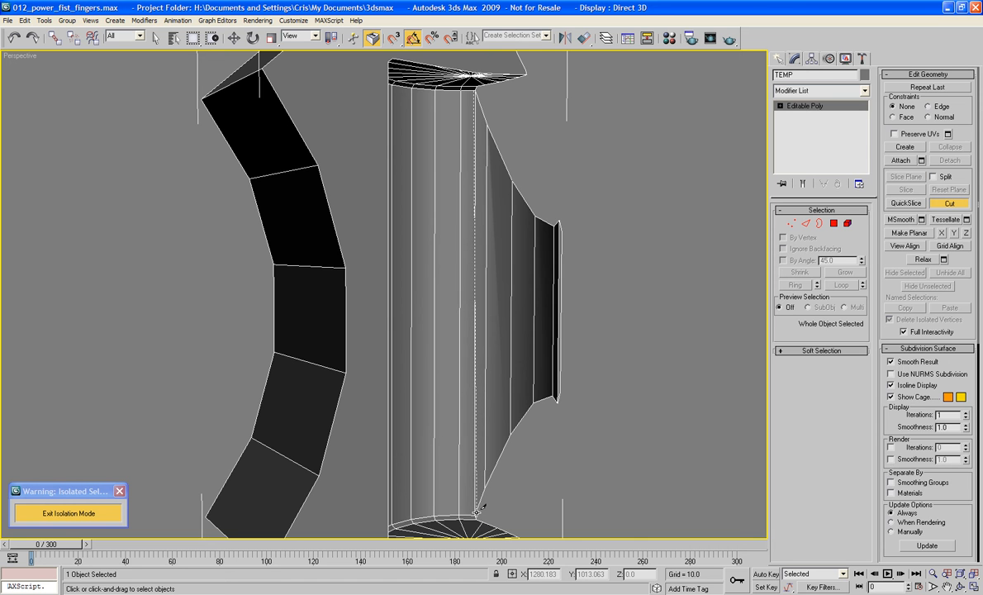
Try deleting the three outer side polygons of the block next to the pocket
click(834, 225)
click(620, 149)
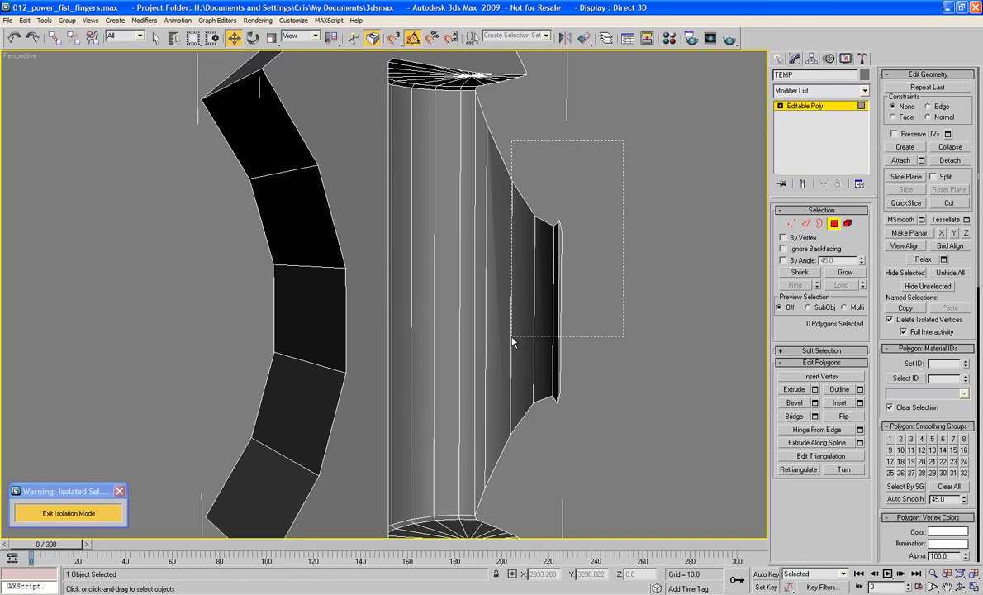
drag(484, 429, 451, 399)
alt+middle_drag(450, 399, 606, 386)
click(567, 379)
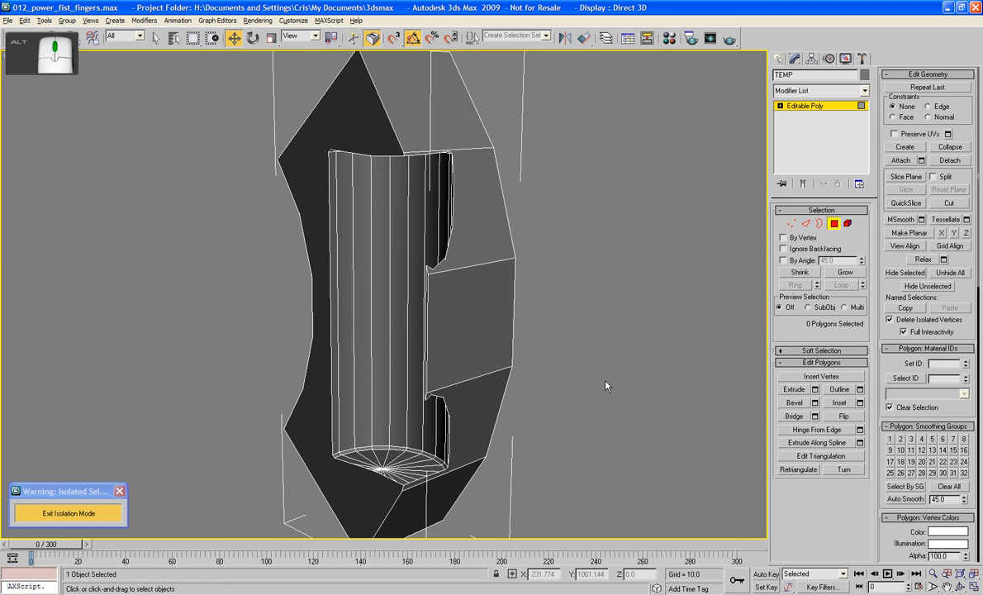
click(478, 236)
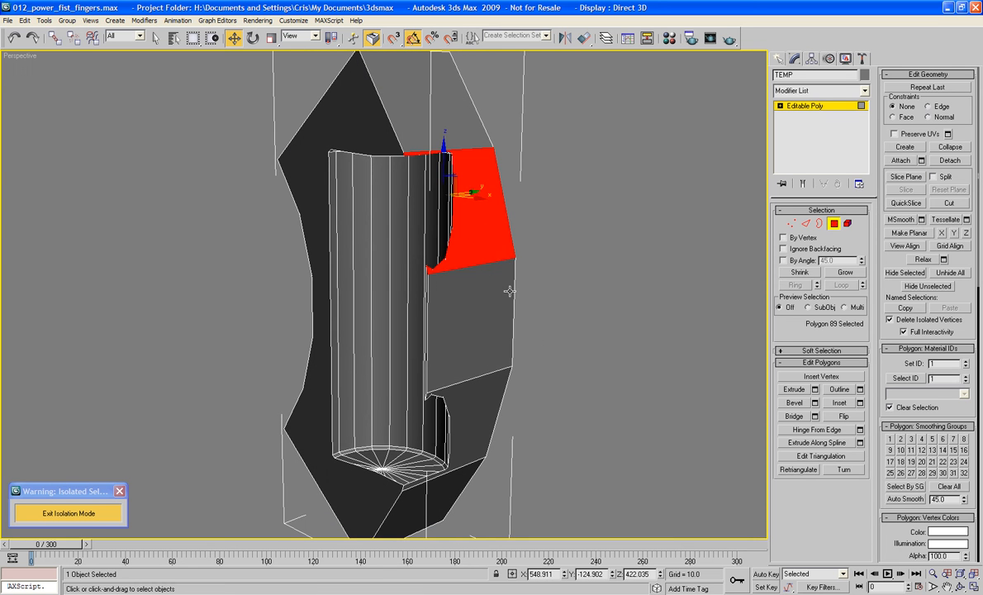
ctrl+click(502, 330)
ctrl+click(486, 401)
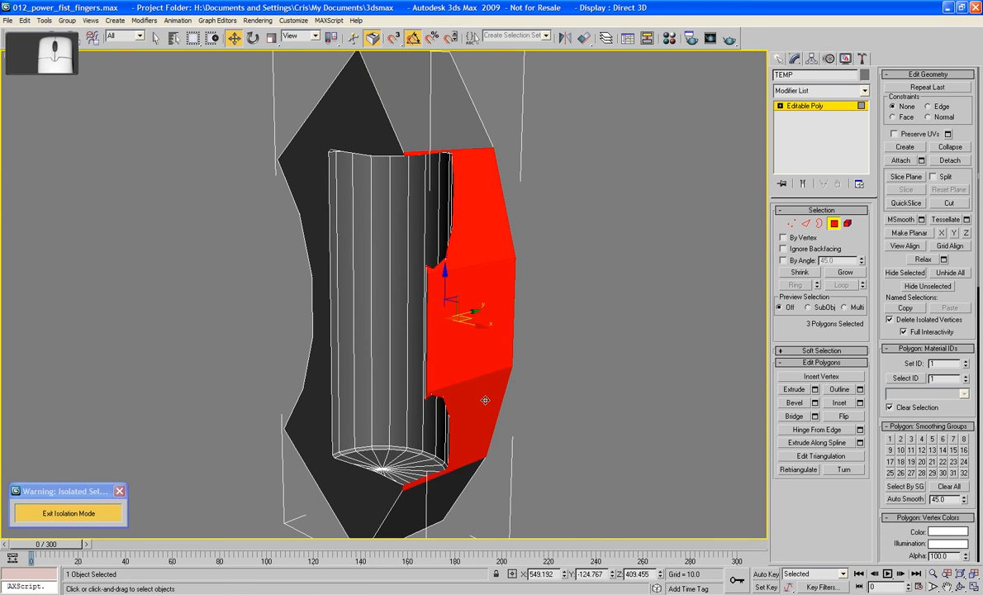
alt+middle_drag(486, 402, 564, 378)
key(Delete)
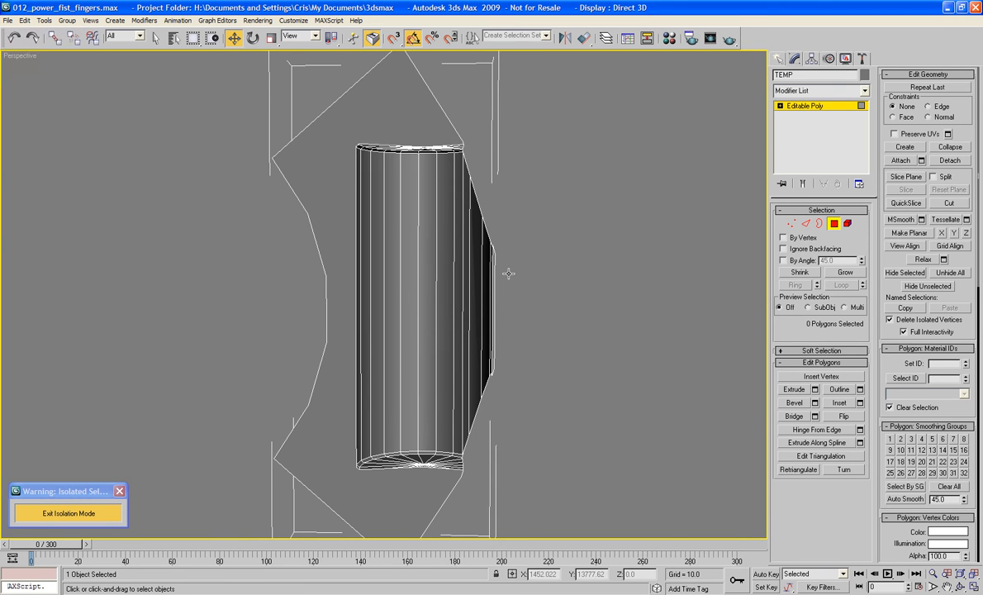
Try deleting the pocket wall polygons that extend beyond the cut edge
alt+middle_drag(508, 273, 541, 299)
drag(465, 320, 463, 321)
key(Delete)
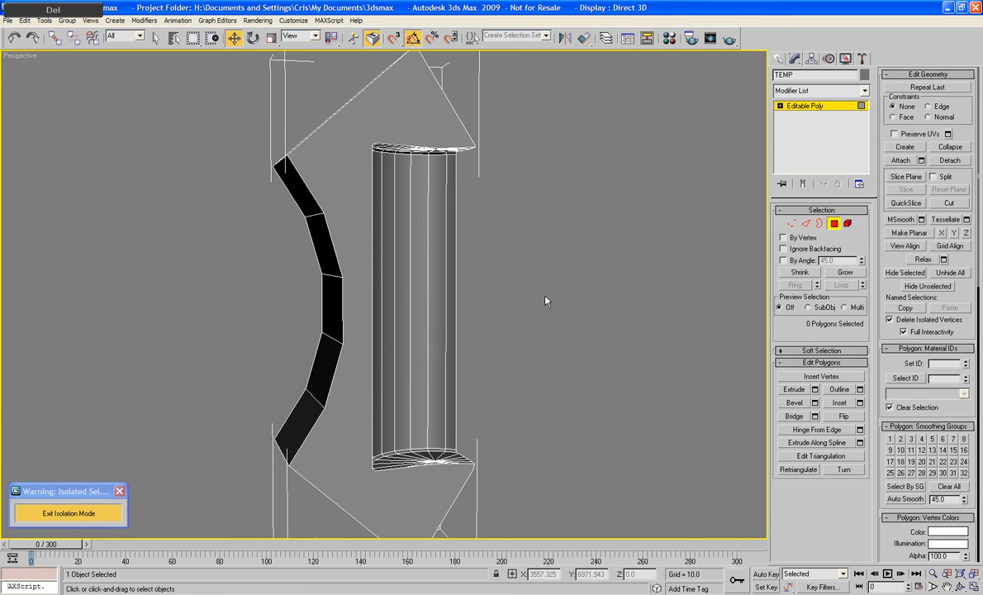
Try bridging the short edge at the pocket's lower corner with the block's open lower edge
alt+middle_drag(546, 301, 459, 586)
scroll(539, 279, up, 3)
scroll(473, 145, up, 3)
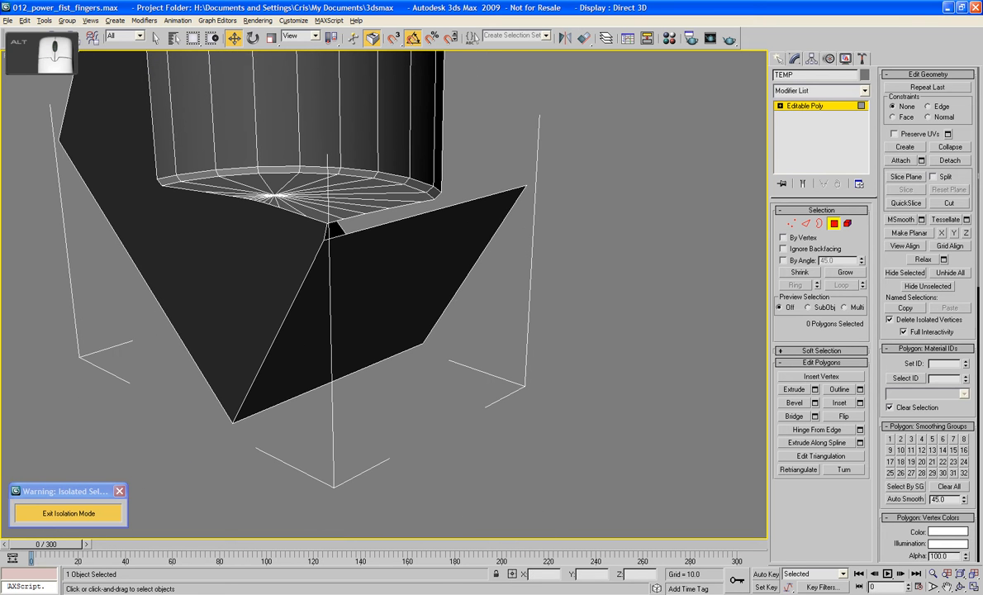
alt+middle_drag(614, 407, 455, 349)
scroll(524, 373, down, 3)
scroll(509, 339, up, 3)
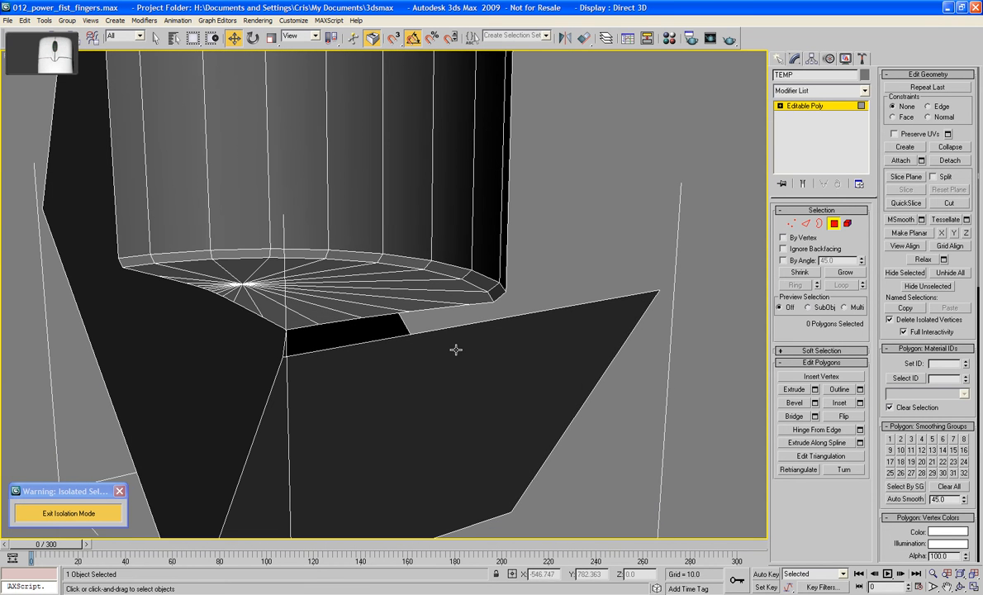
click(806, 224)
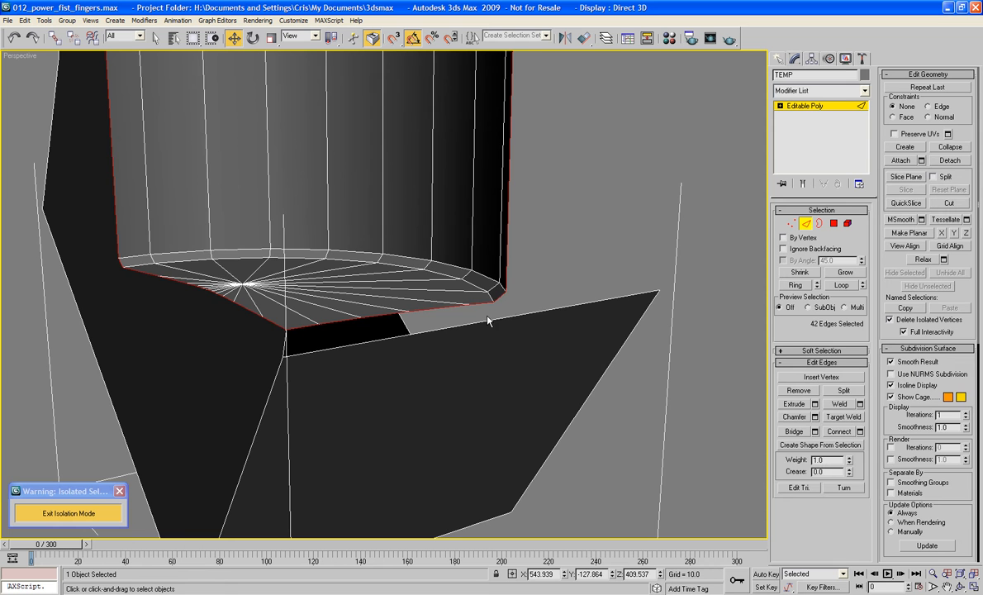
click(502, 289)
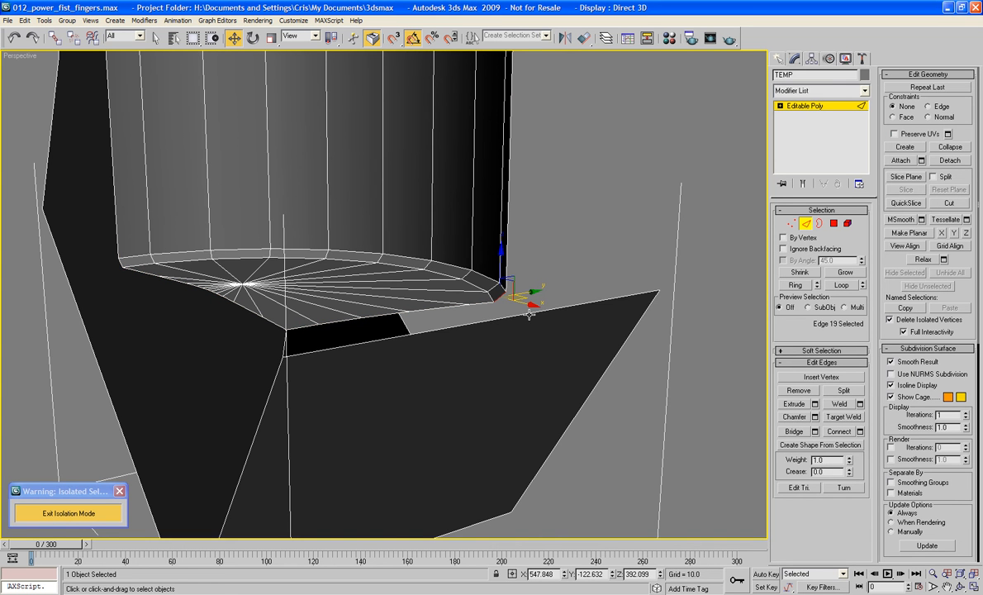
ctrl+click(529, 314)
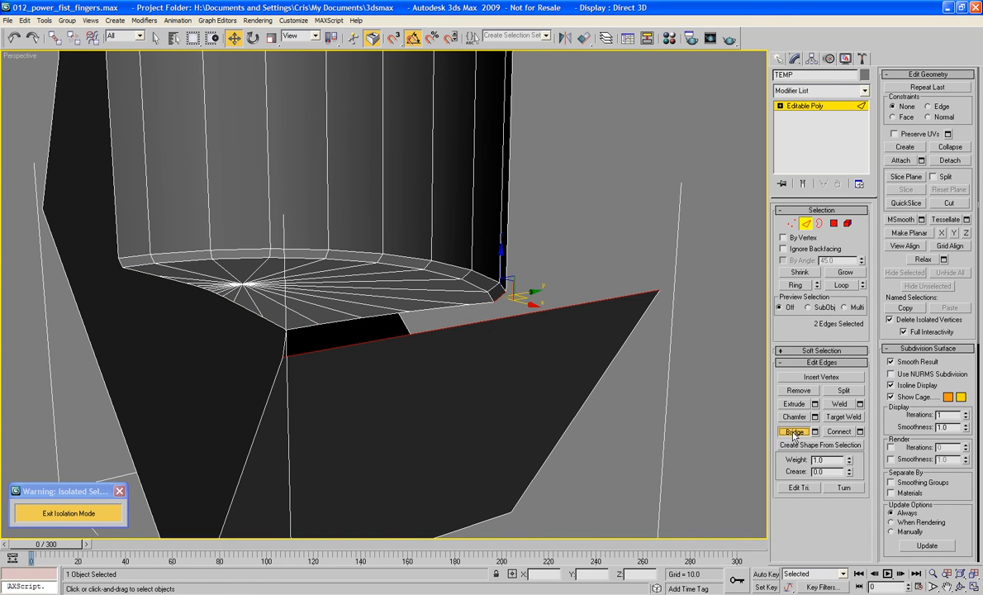
alt+middle_drag(669, 187, 624, 222)
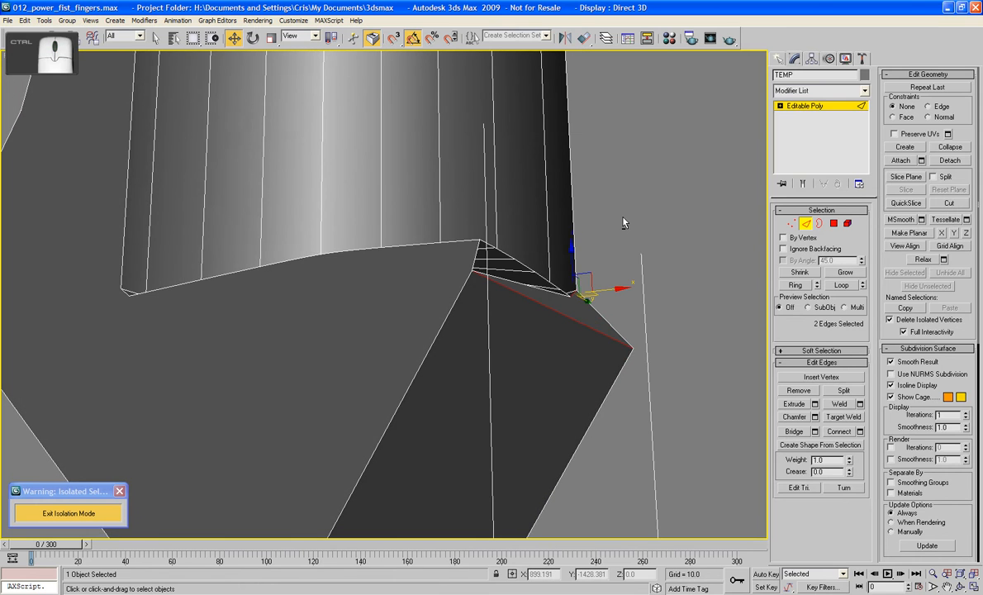
key(ctrl+x)
key(ctrl+x)
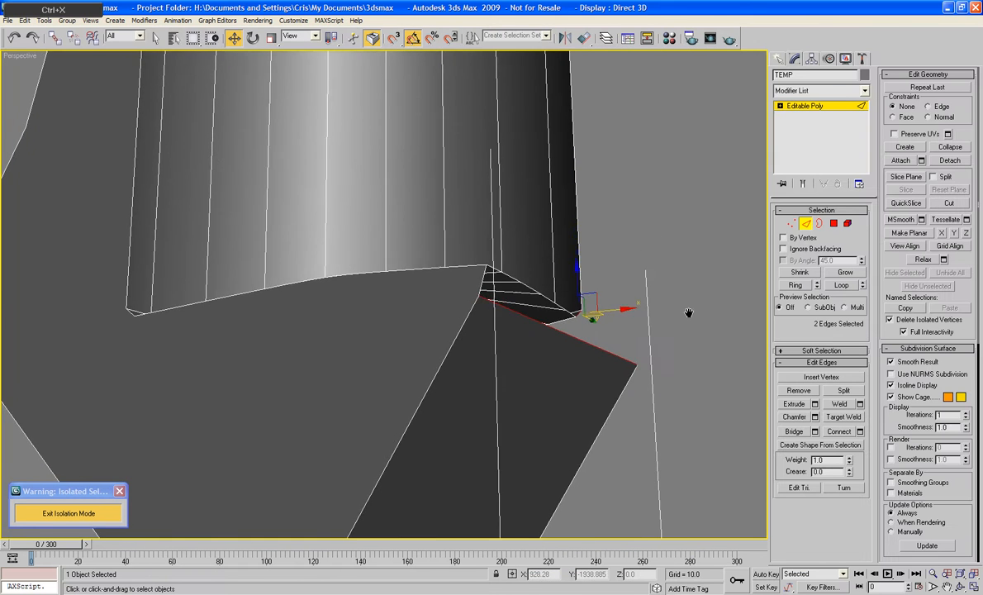
Undo the edge selection and polygon deletions to restore the block's outer faces and pocket wall, and clear the edge selection
alt+middle_drag(686, 314, 420, 436)
scroll(562, 310, up, 3)
key(ctrl+z)
key(ctrl+z)
key(ctrl+z)
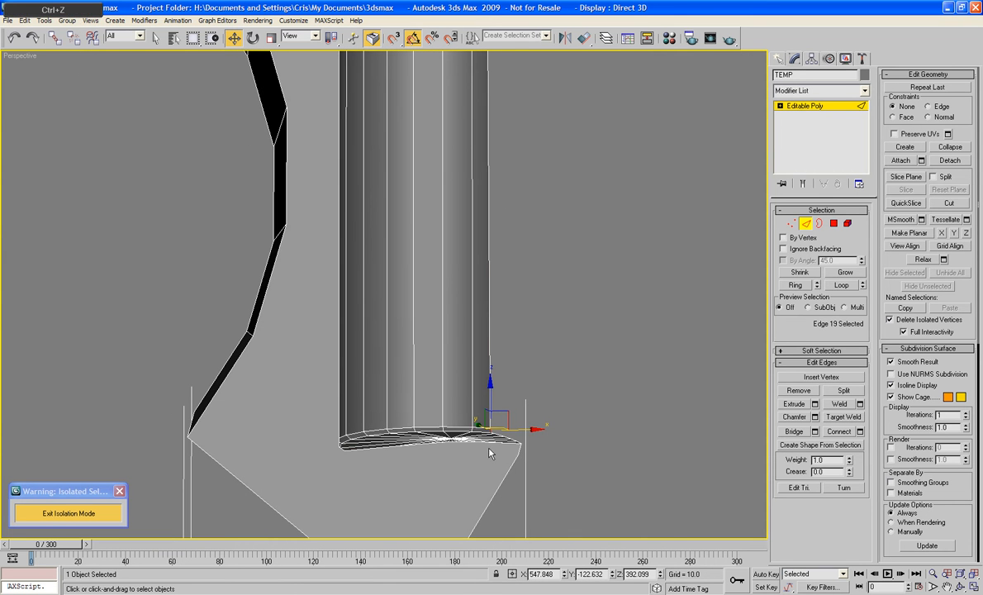
alt+middle_drag(579, 421, 544, 405)
key(ctrl+z)
scroll(544, 404, up, 3)
click(589, 326)
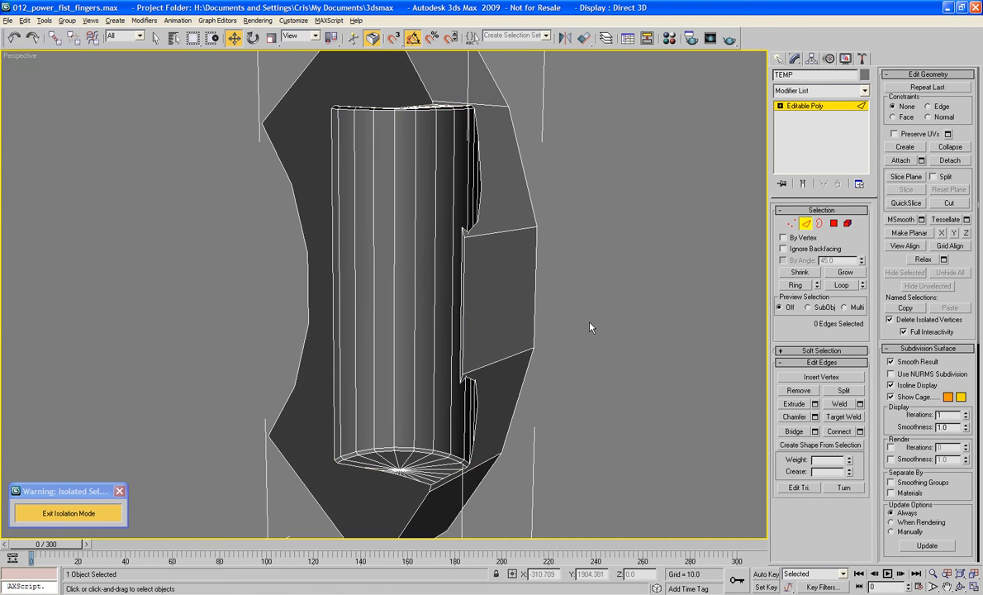
In the Right view, cut a vertical line across the block's three outer faces from the upper pocket corner to the lower one
mouse_move(589, 327)
alt+middle_down()
mouse_move(533, 338)
mouse_move(529, 328)
mouse_move(588, 329)
alt+middle_up()
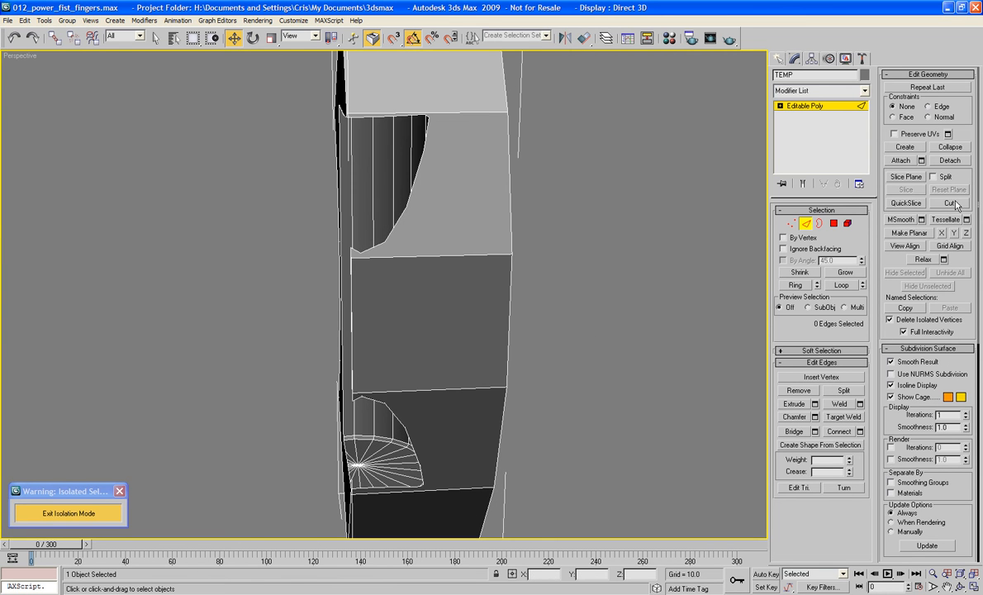
key(f)
key(z)
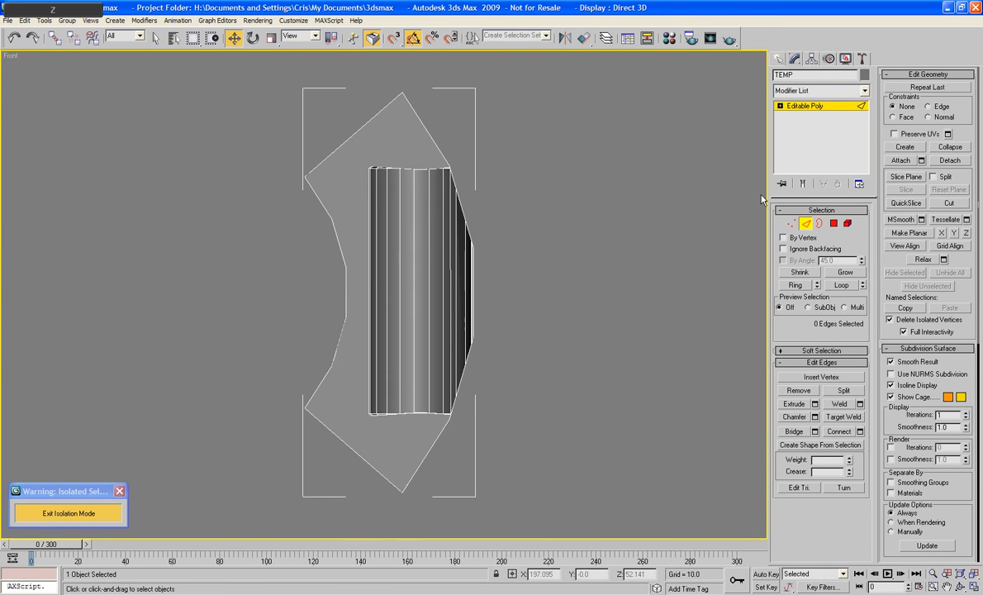
key(l)
key(z)
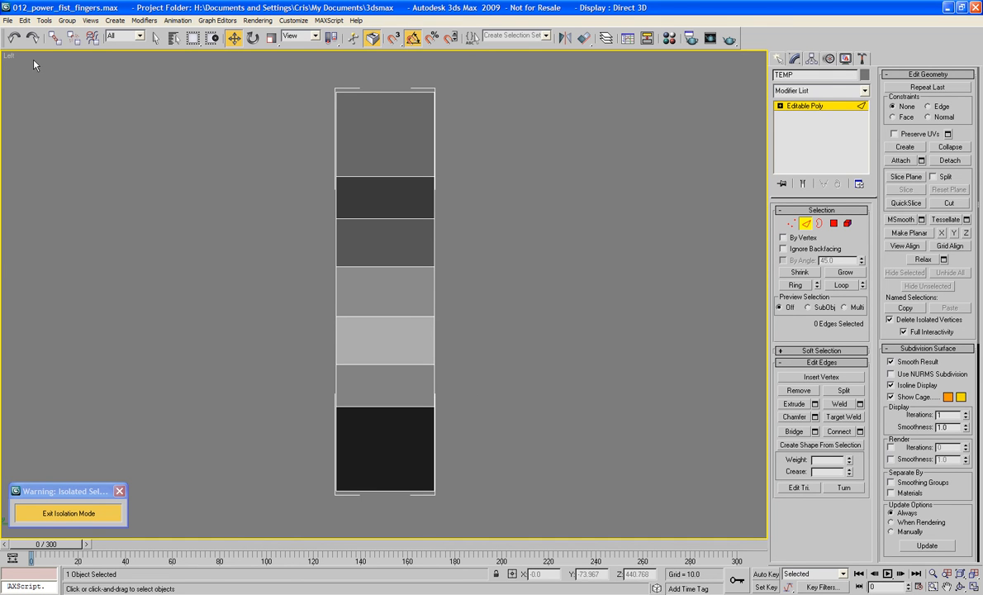
right_click(6, 58)
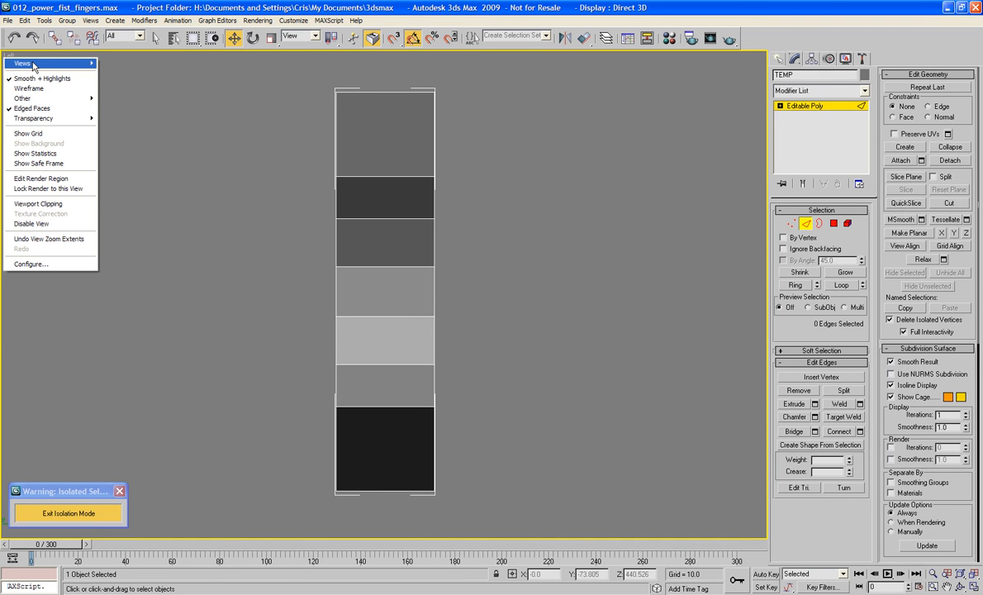
mouse_move(74, 64)
click(124, 132)
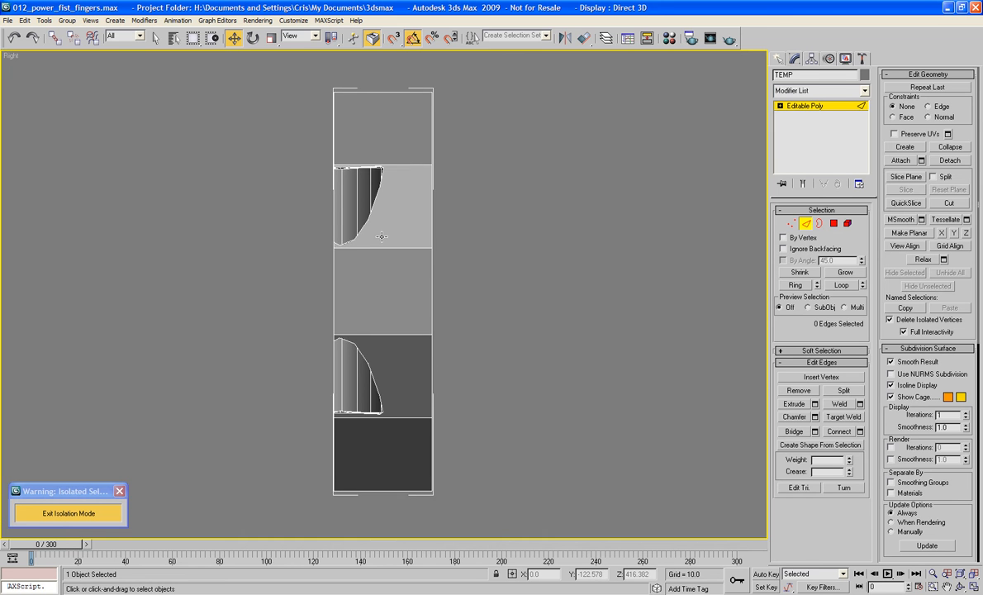
middle_drag(384, 234, 425, 247)
scroll(367, 212, up, 2)
scroll(425, 281, down, 1)
scroll(426, 281, down, 1)
scroll(425, 264, up, 1)
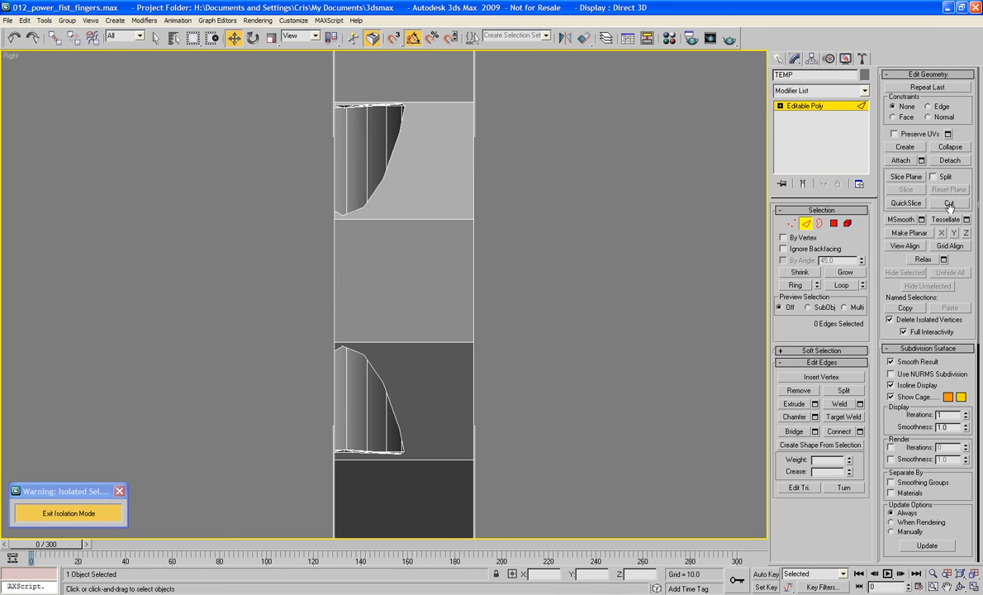
click(405, 106)
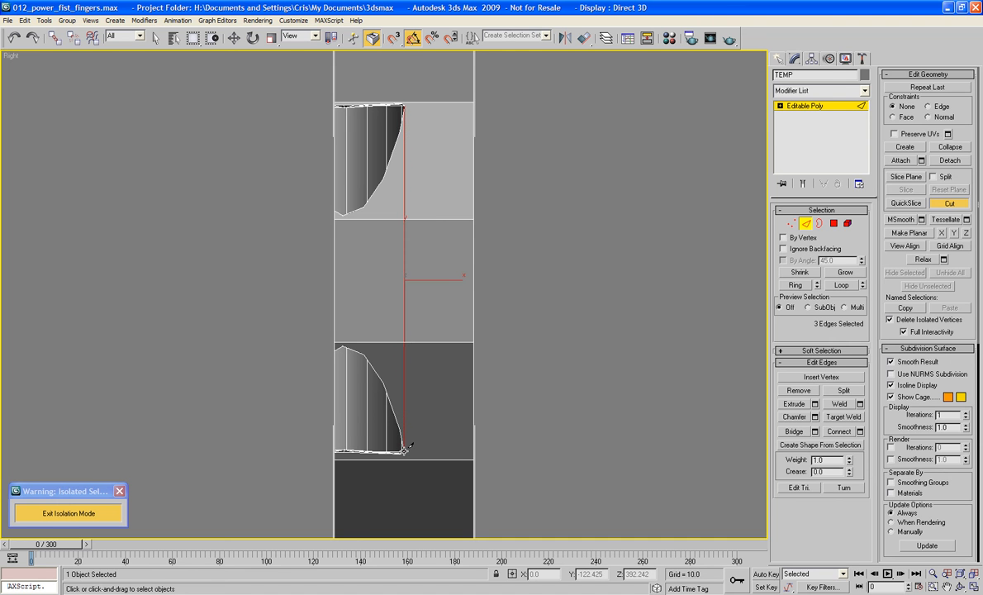
Delete the three outer polygons between the new cut and the block's pocket-side edge, opening the pocket outward
click(834, 223)
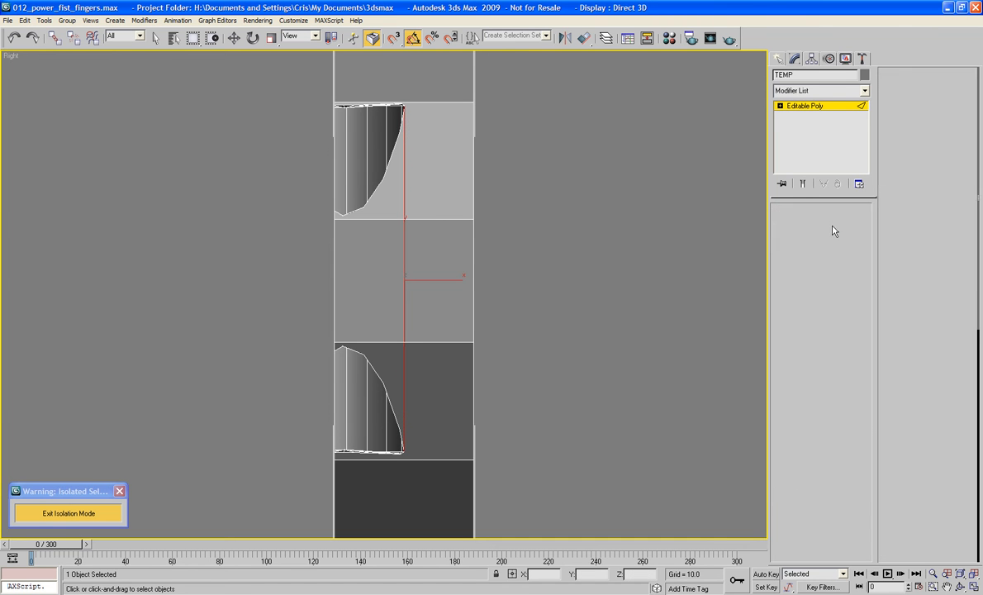
key(w)
click(376, 213)
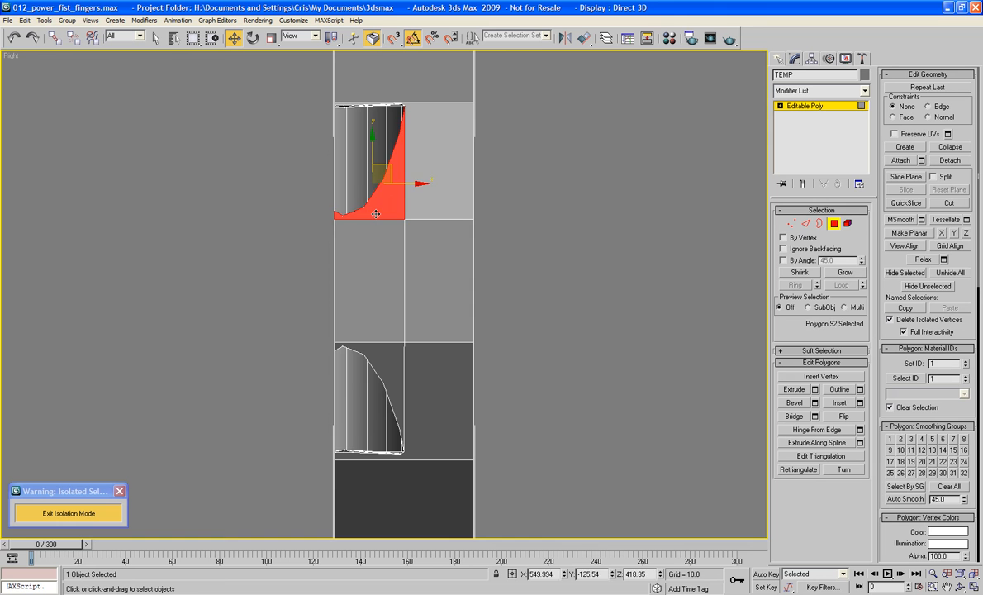
key(Delete)
click(375, 265)
key(Delete)
click(386, 382)
key(Delete)
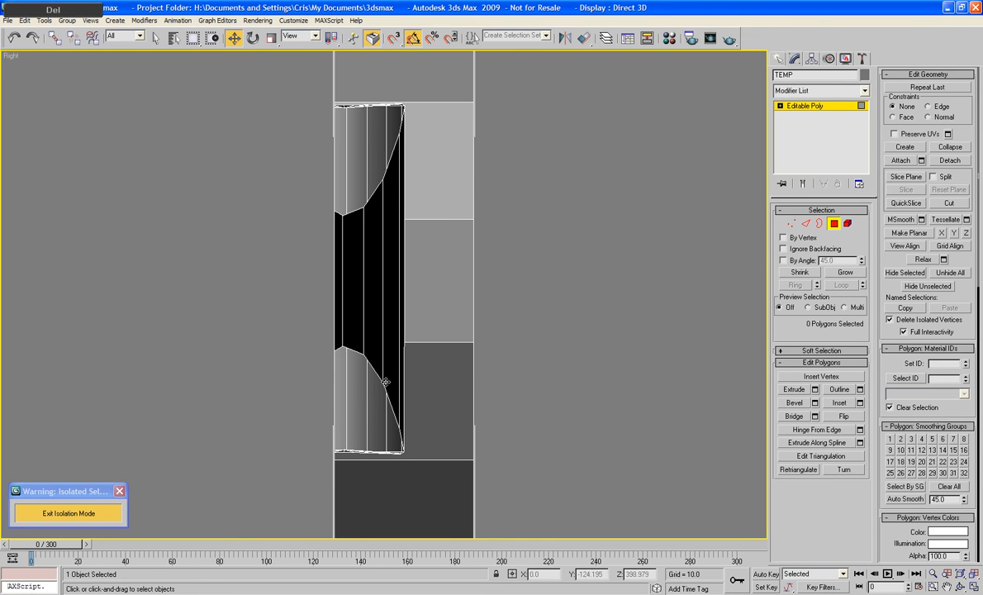
key(z)
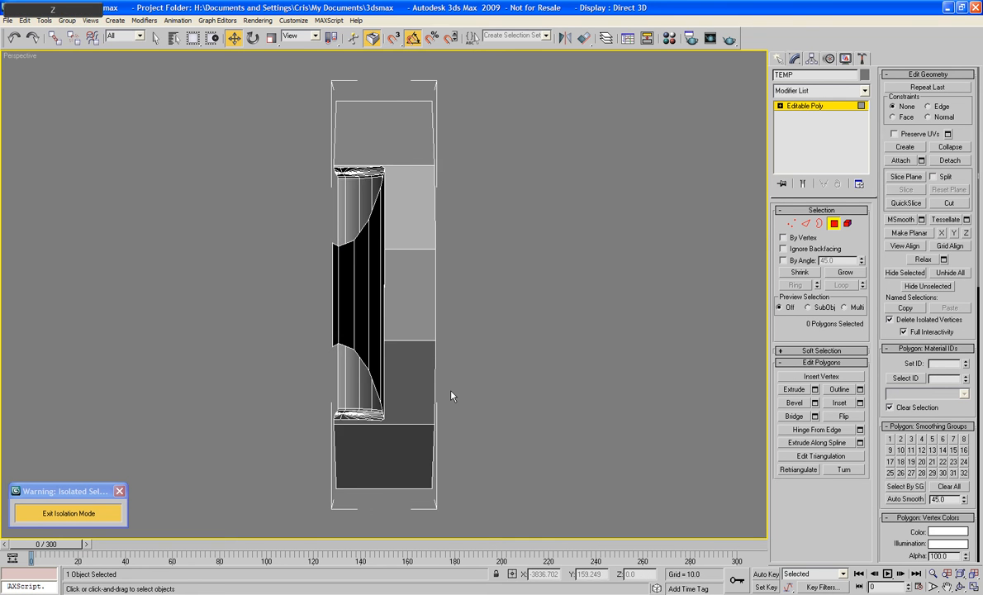
Delete the leftover pocket-wall polygons that extend past the cut toward the block's open side
alt+middle_drag(455, 393, 544, 393)
scroll(489, 335, up, 3)
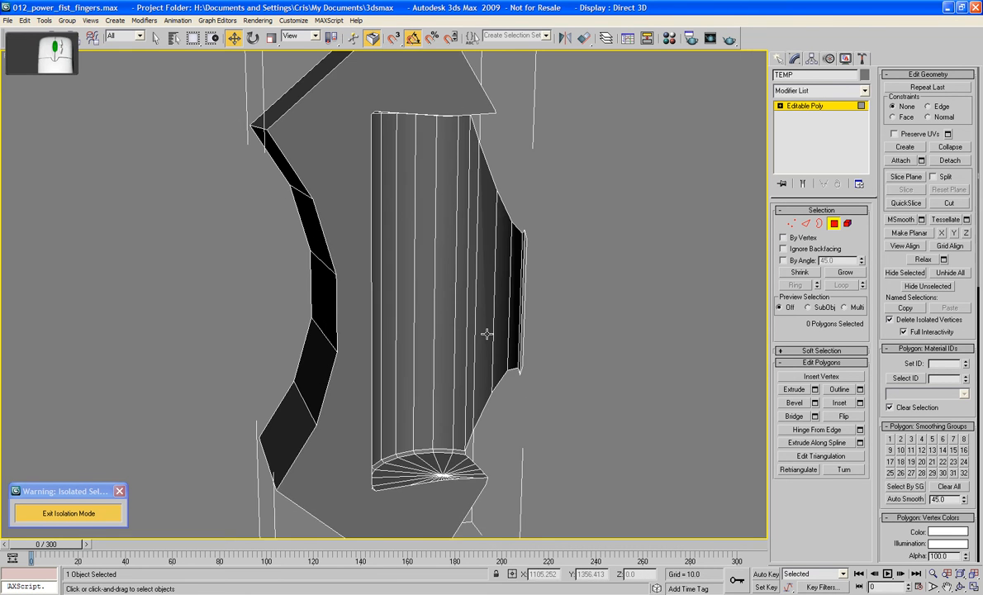
middle_drag(487, 335, 478, 382)
alt+middle_drag(477, 382, 488, 366)
click(459, 346)
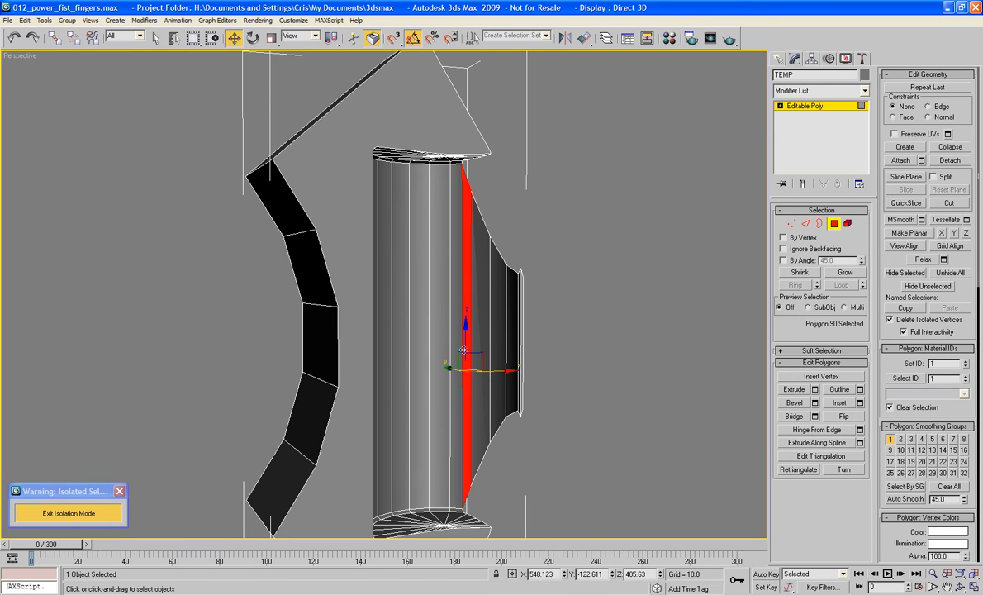
key(Delete)
click(472, 350)
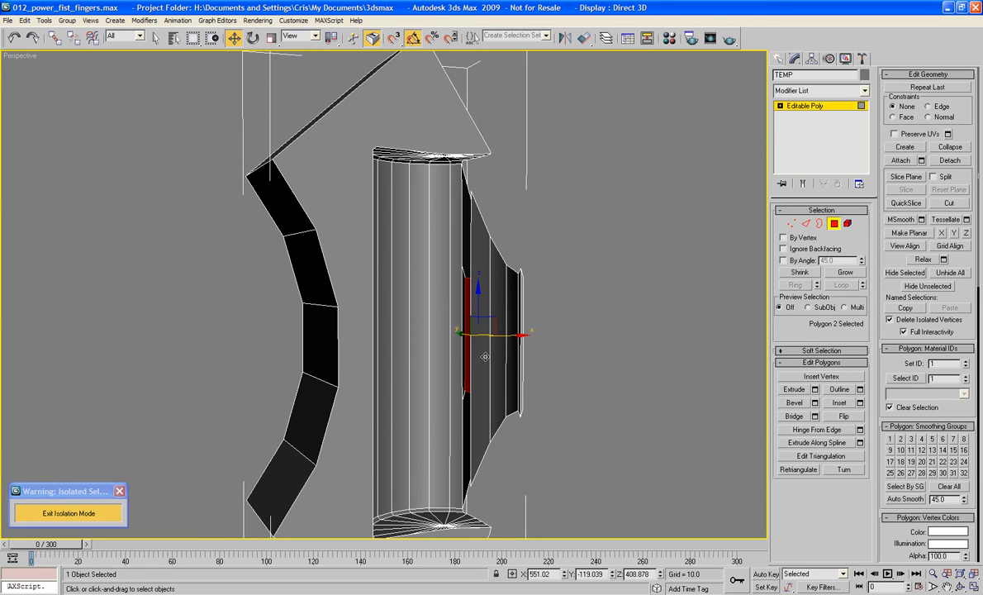
click(649, 360)
click(479, 365)
key(Delete)
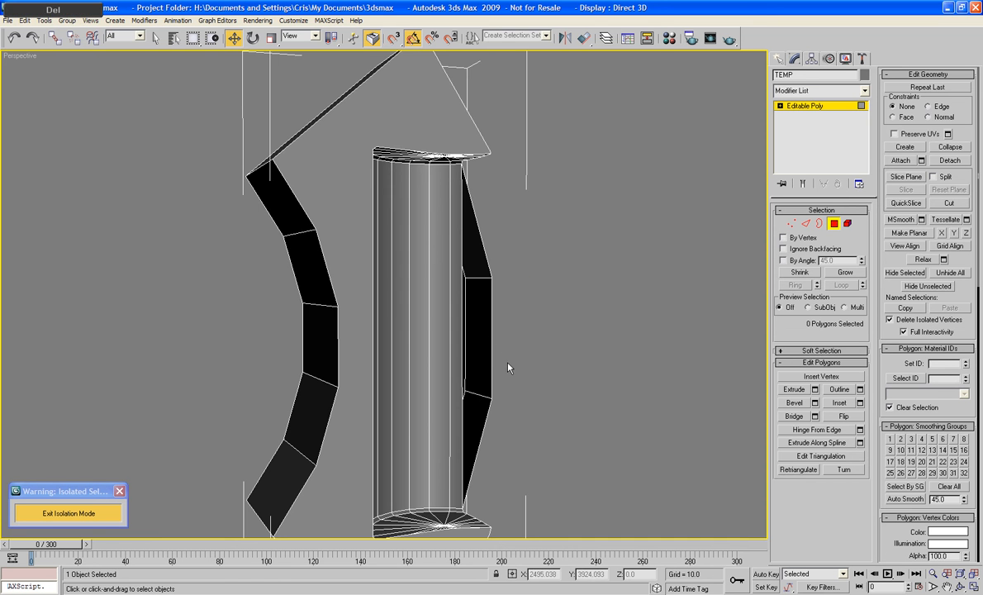
Try moving the pocket wall's vertex at the lower corner and undo the move
alt+middle_drag(527, 367, 456, 216)
middle_drag(532, 180, 398, 80)
scroll(496, 86, up, 4)
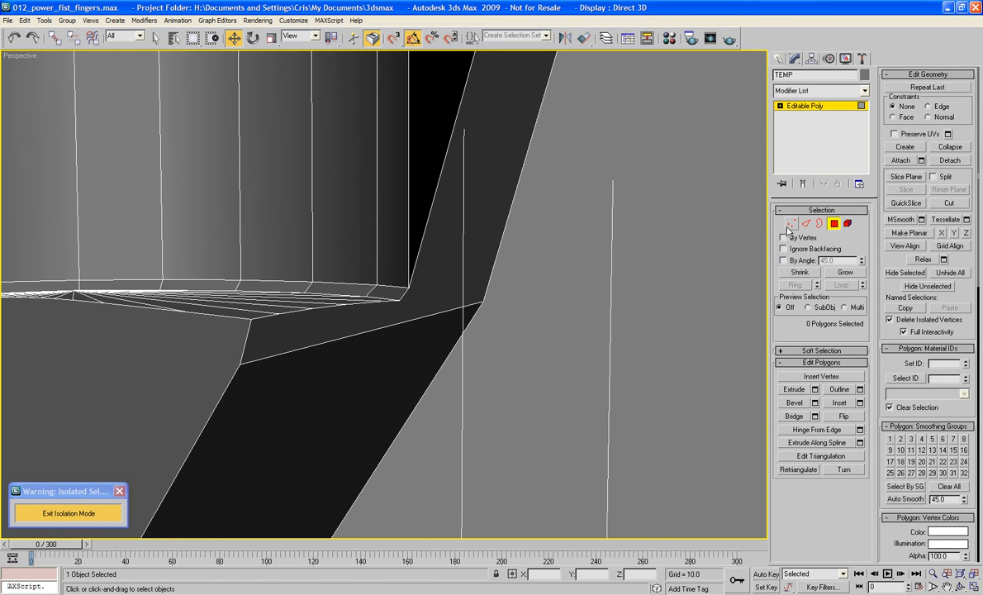
key(1)
click(408, 287)
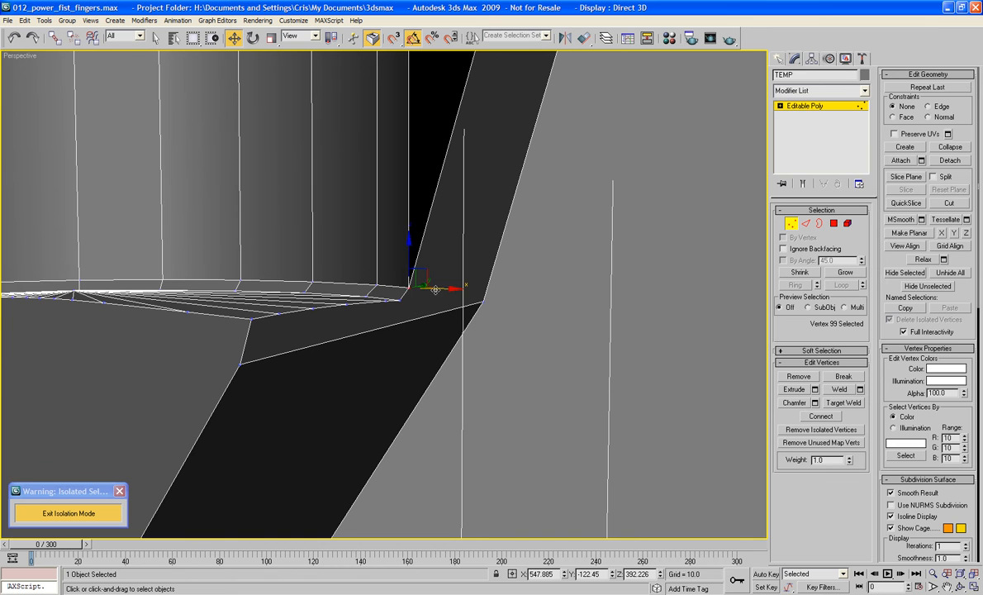
drag(436, 290, 428, 281)
key(ctrl+z)
Weld all of the mesh's vertices with a weld threshold of 0.07
alt+middle_drag(563, 248, 565, 266)
scroll(565, 266, down, 3)
scroll(738, 223, down, 3)
middle_drag(684, 161, 693, 300)
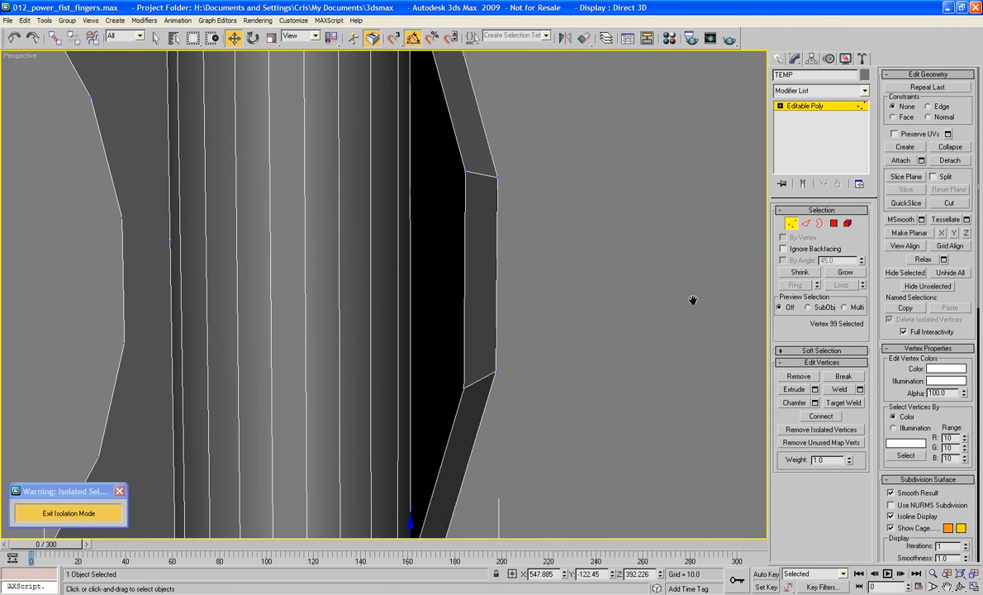
key(ctrl+a)
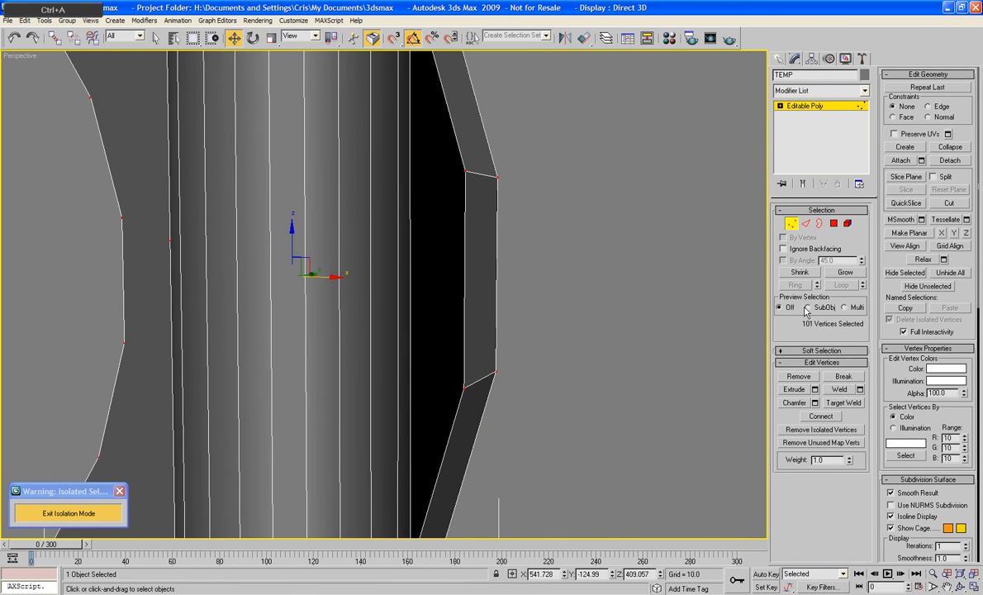
click(860, 389)
middle_drag(578, 378, 543, 266)
drag(147, 315, 147, 311)
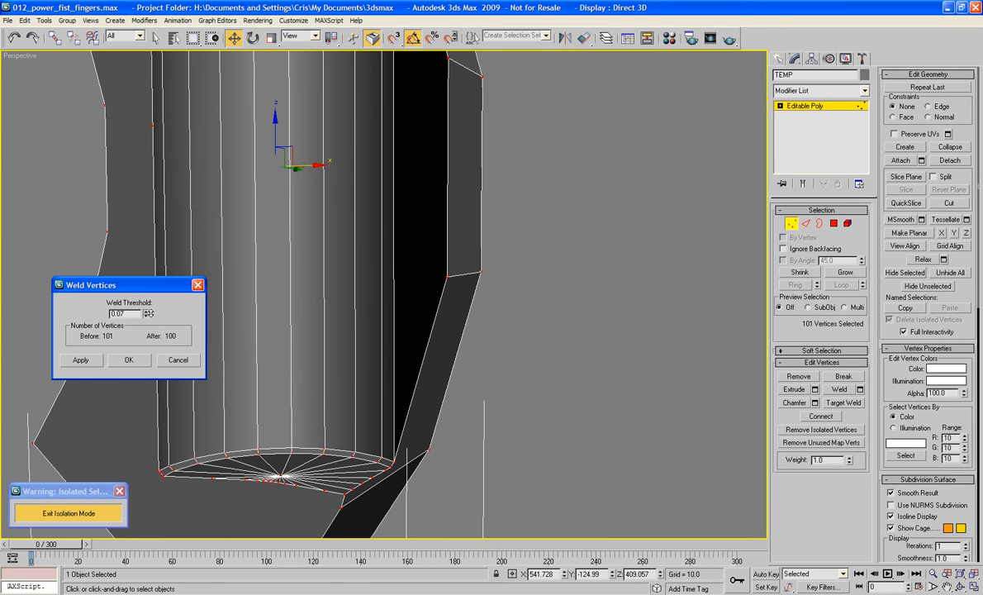
click(129, 360)
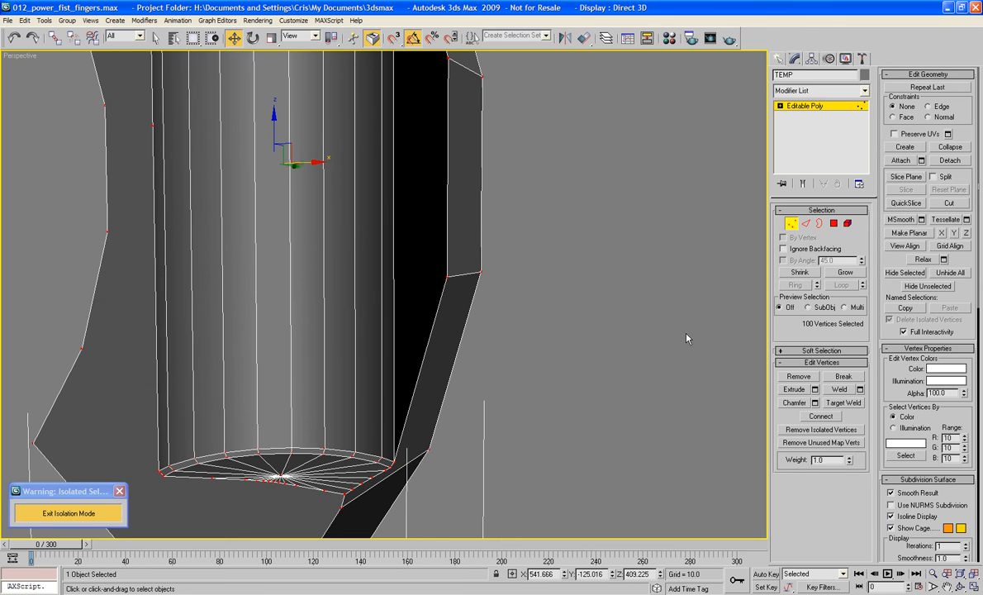
Cap the four-edge open border between the pocket wall and the block's outer faces, and clear the selection
alt+middle_drag(686, 338, 660, 221)
alt+middle_drag(662, 228, 790, 156)
alt+middle_drag(624, 98, 624, 206)
click(818, 226)
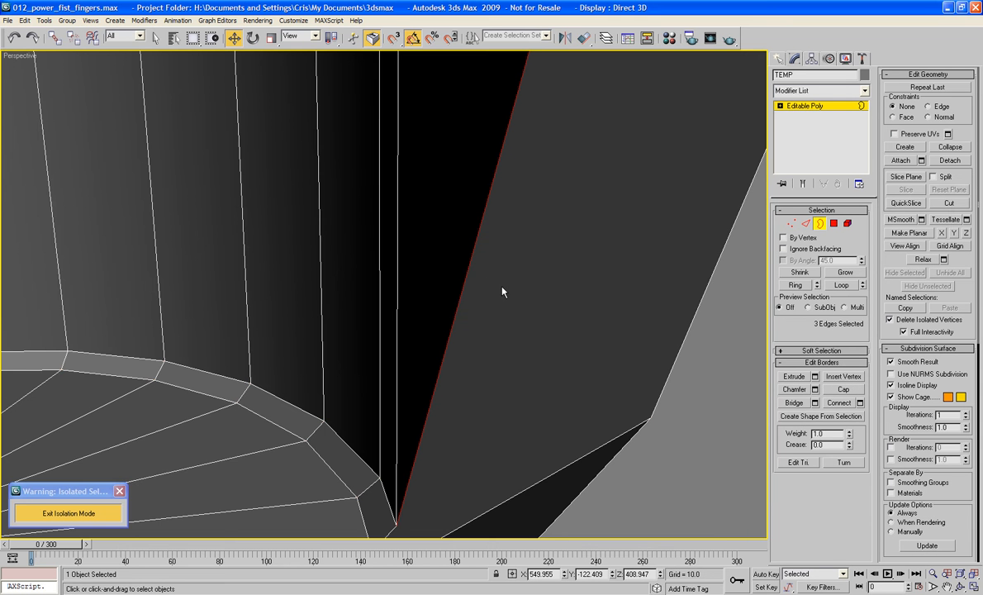
scroll(467, 272, down, 10)
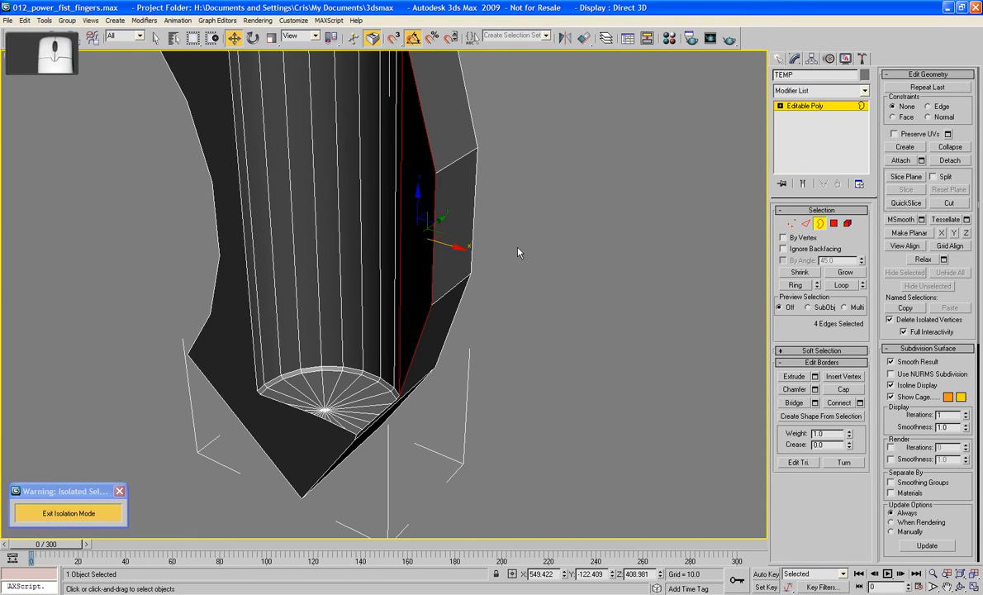
alt+middle_drag(518, 252, 705, 348)
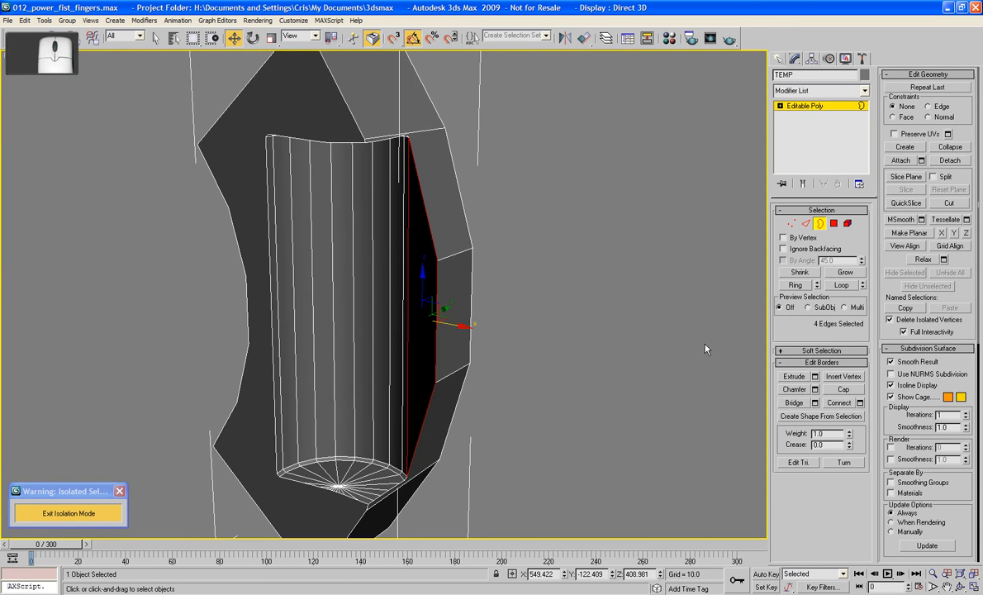
click(566, 270)
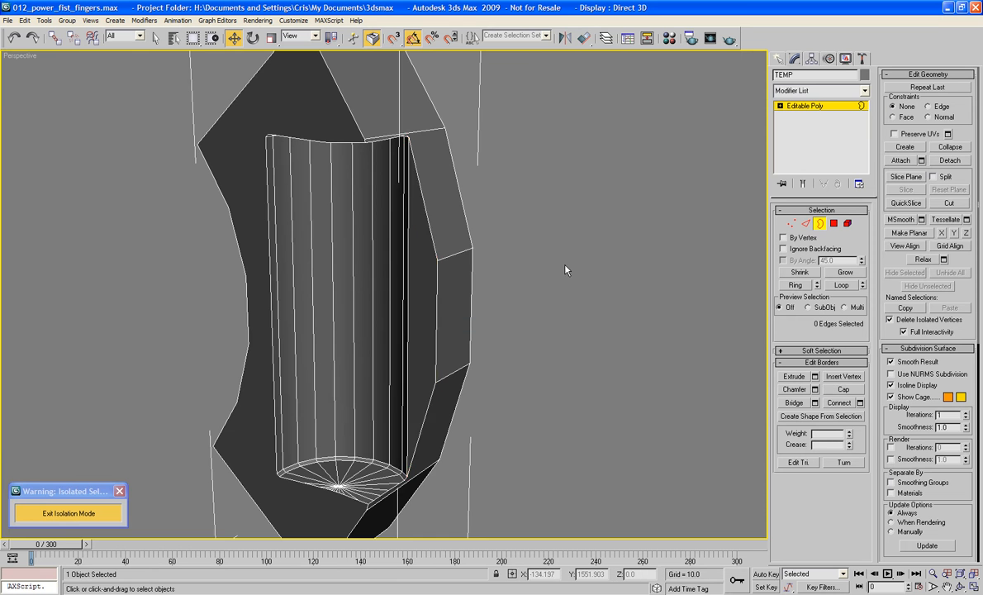
Delete all the fan-shaped polygons that form the pocket's upper end face, keeping the narrow bevel ring
alt+middle_drag(565, 270, 518, 283)
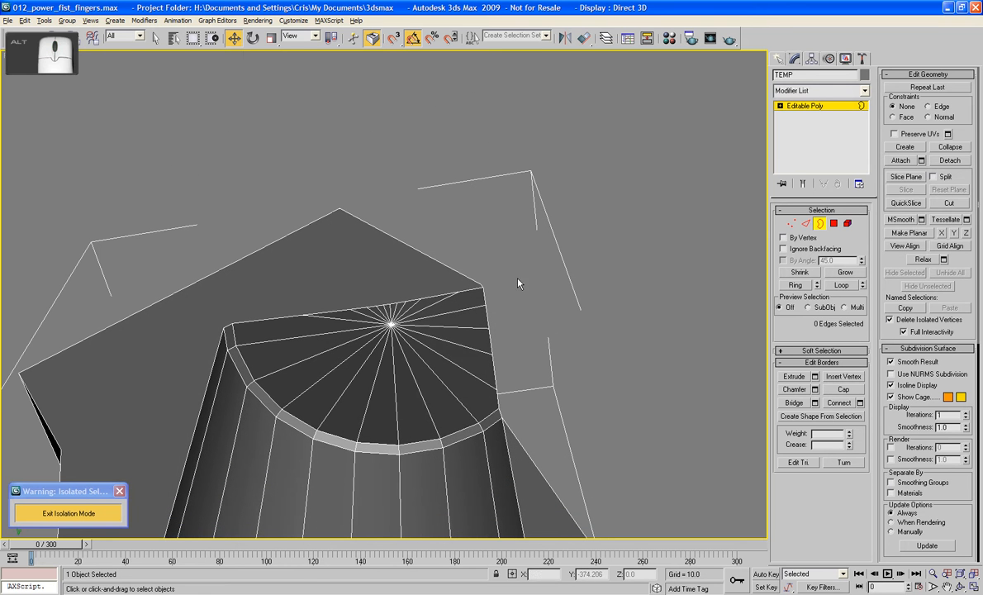
click(834, 224)
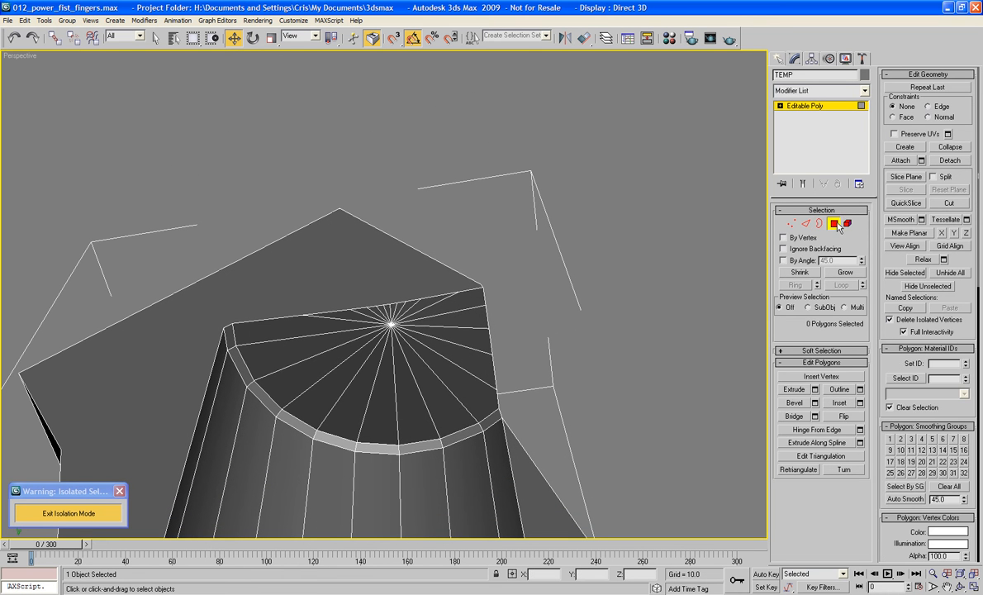
click(285, 329)
ctrl+click(361, 313)
ctrl+click(376, 312)
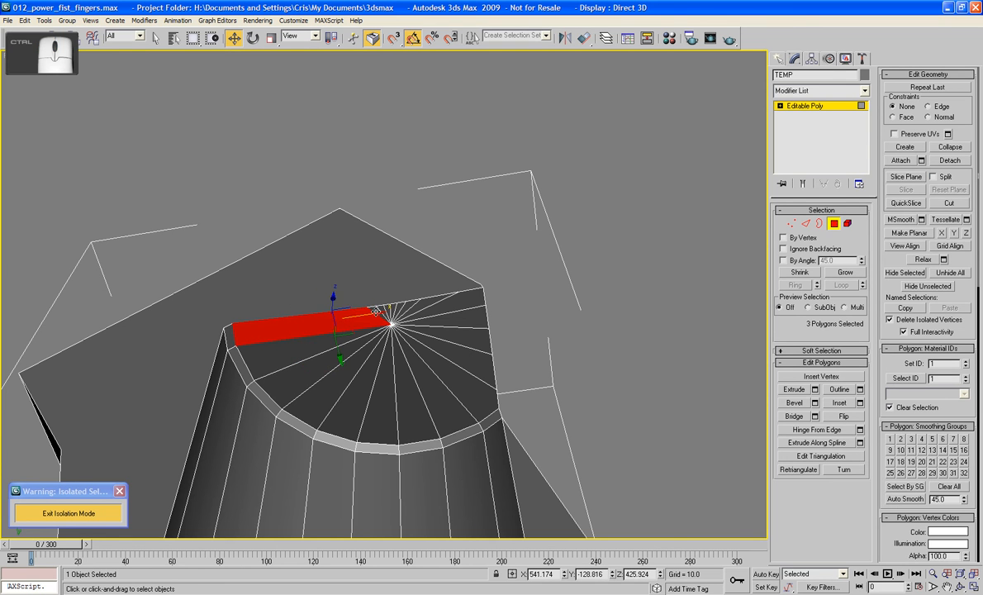
ctrl+click(387, 311)
ctrl+click(263, 337)
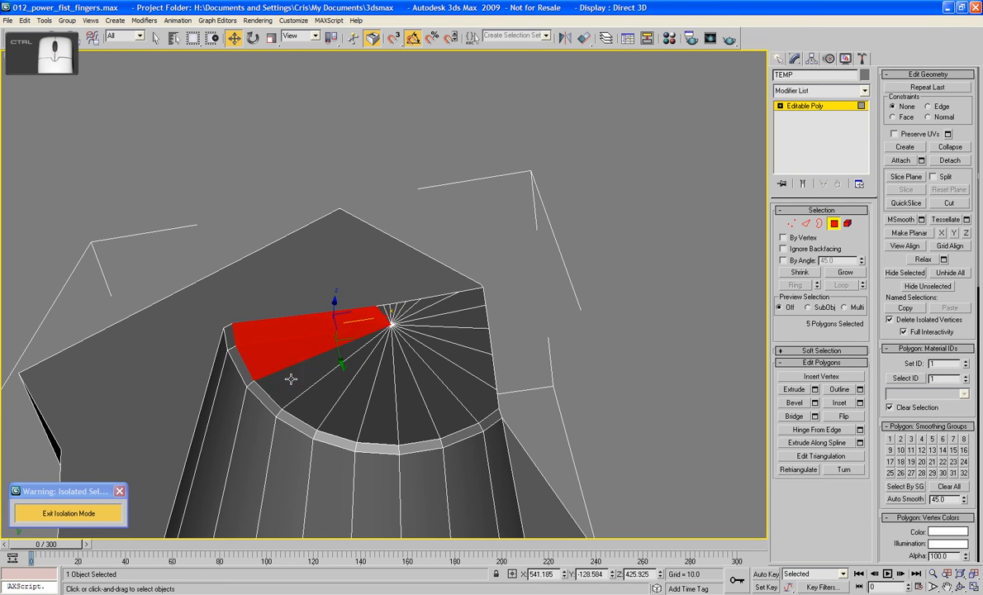
ctrl+click(291, 378)
key(q)
ctrl+click(318, 410)
ctrl+click(354, 400)
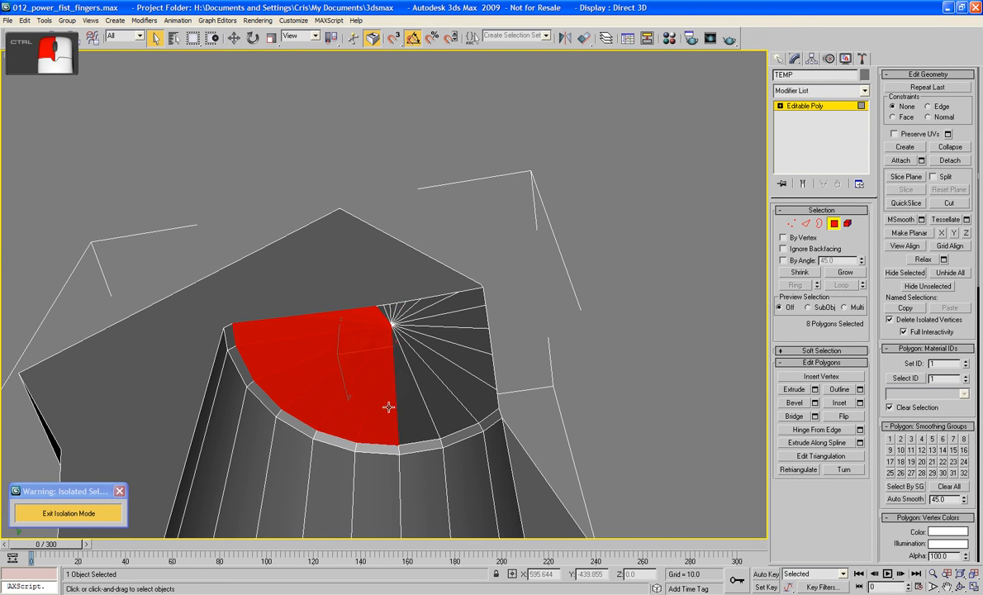
ctrl+click(392, 403)
ctrl+click(426, 395)
ctrl+click(450, 389)
ctrl+click(463, 375)
ctrl+click(468, 355)
ctrl+click(467, 334)
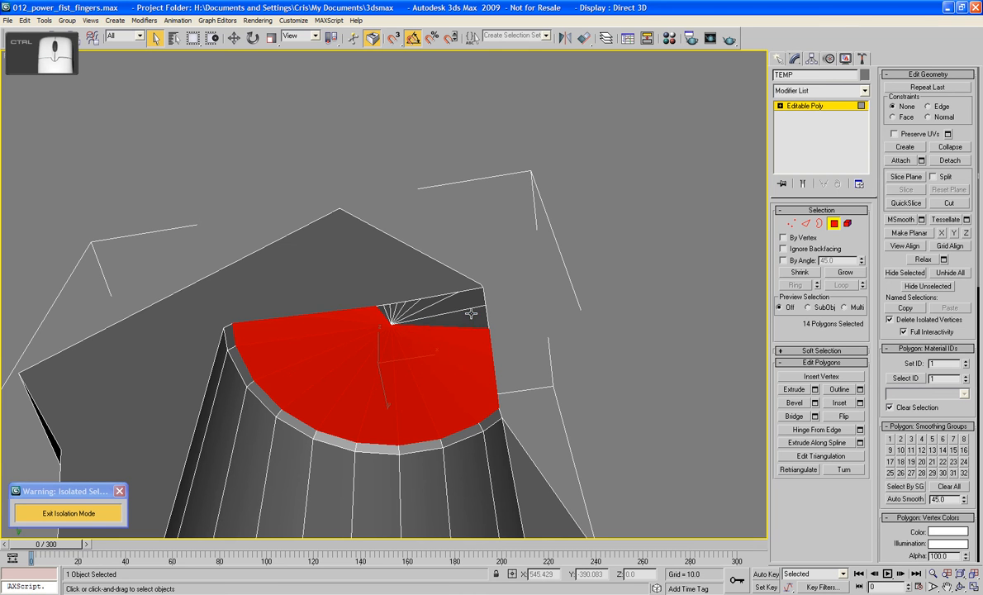
ctrl+click(464, 314)
ctrl+click(469, 296)
ctrl+click(427, 300)
ctrl+click(397, 308)
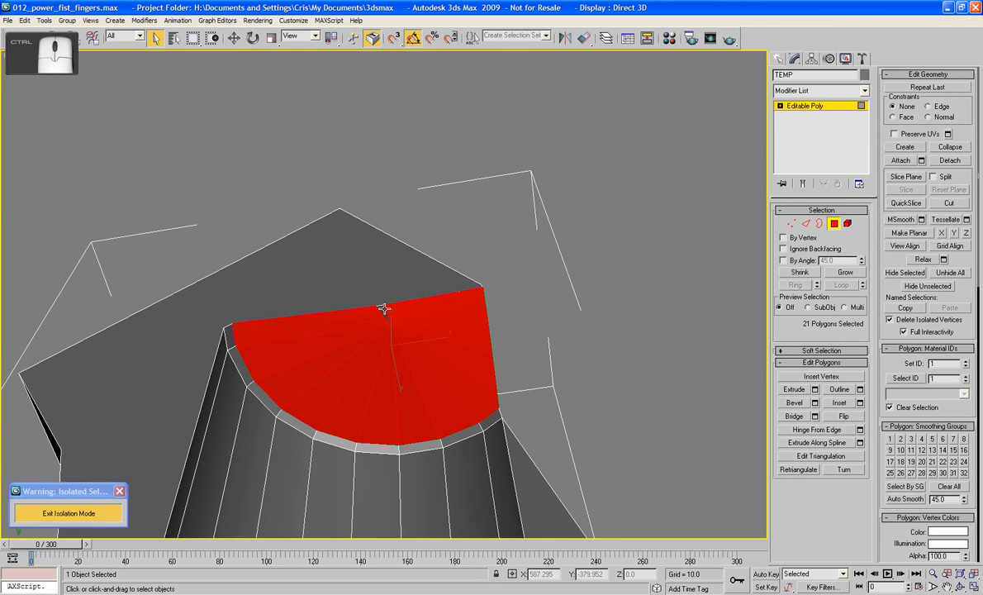
key(Delete)
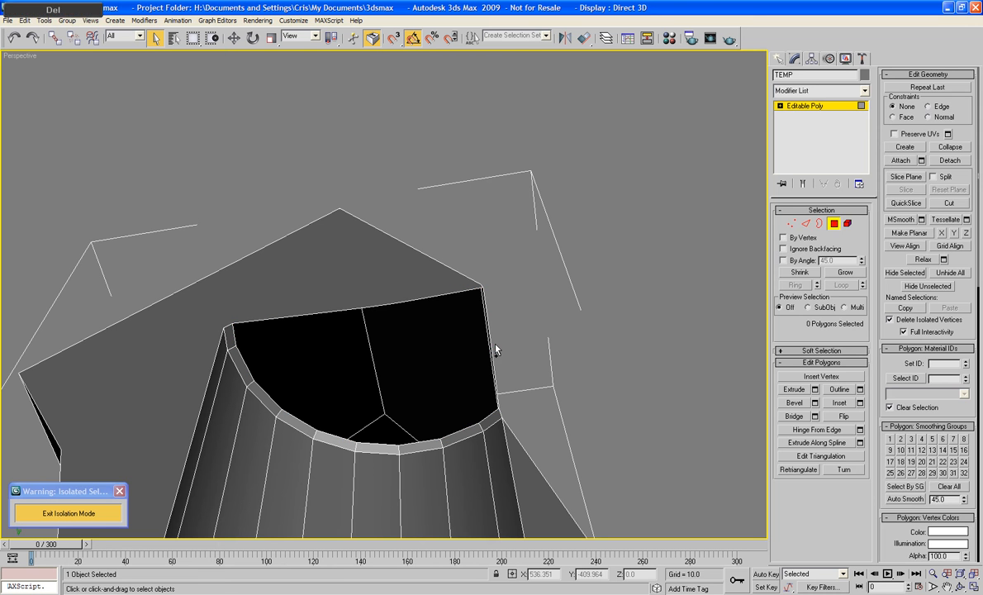
Remove the leftover vertices along the straight front edge of the pocket's upper end opening
key(1)
alt+middle_drag(563, 217, 522, 269)
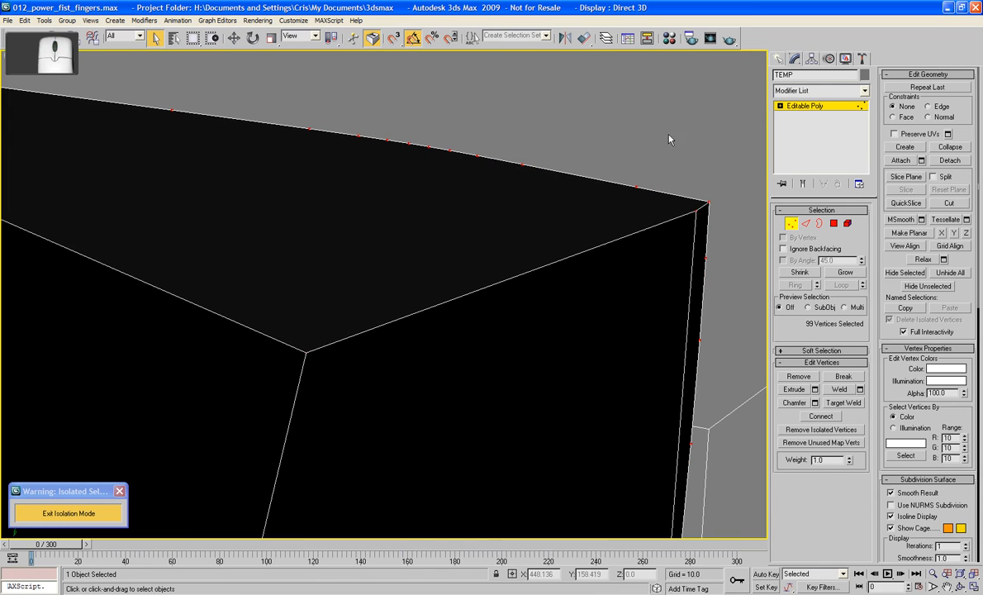
drag(676, 140, 415, 216)
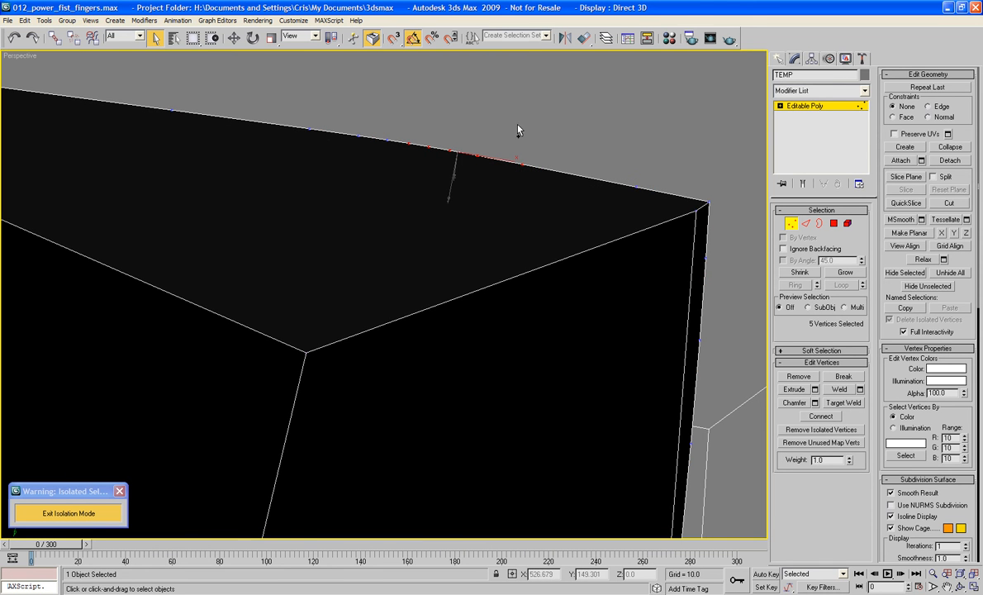
drag(517, 130, 190, 168)
key(BackSpace)
middle_drag(190, 167, 299, 193)
drag(207, 188, 206, 189)
key(BackSpace)
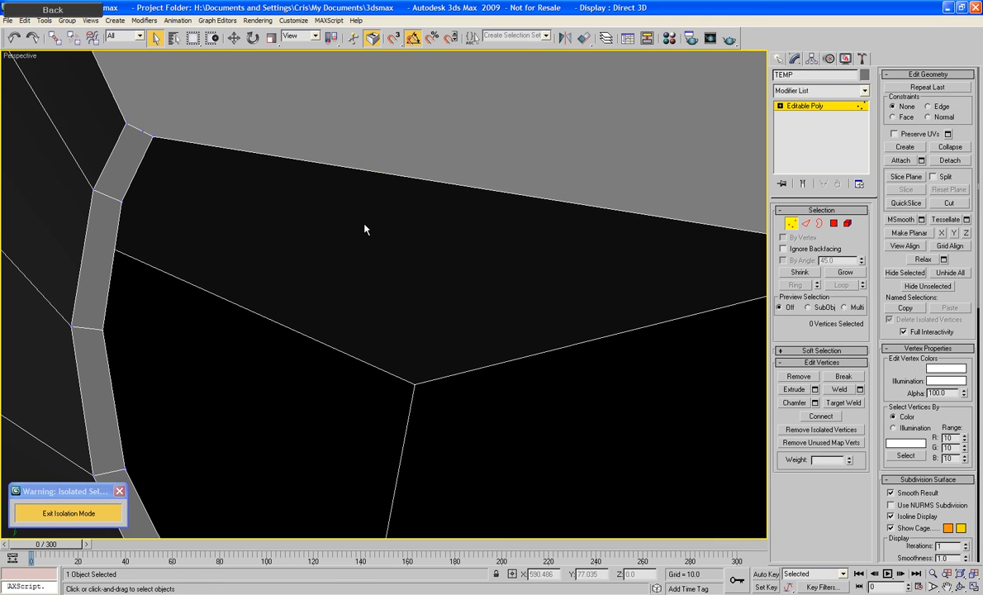
Delete all the fan-shaped polygons that form the pocket's lower end face, keeping the narrow bevel ring
alt+middle_drag(365, 223, 474, 131)
scroll(398, 370, down, 5)
scroll(389, 290, down, 4)
alt+middle_drag(474, 130, 472, 267)
scroll(566, 168, up, 4)
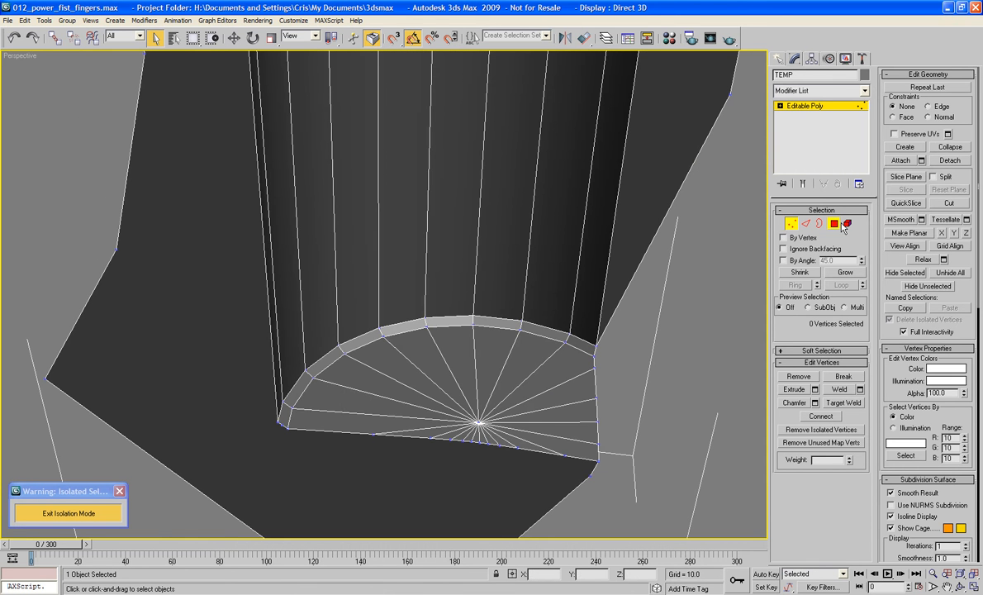
key(4)
click(396, 417)
ctrl+click(372, 397)
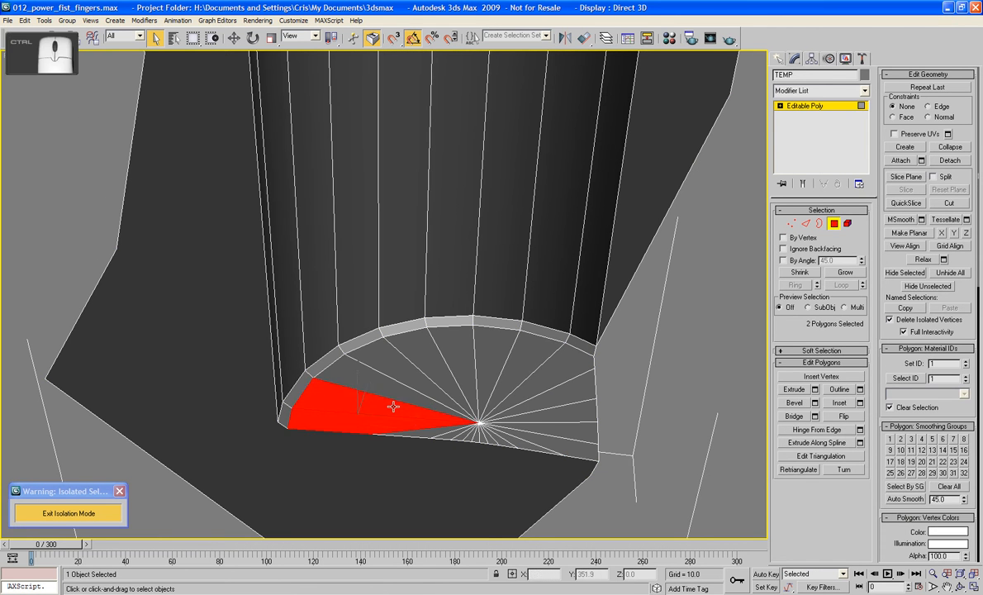
ctrl+click(374, 370)
ctrl+click(411, 351)
ctrl+click(441, 375)
ctrl+click(459, 372)
ctrl+click(494, 373)
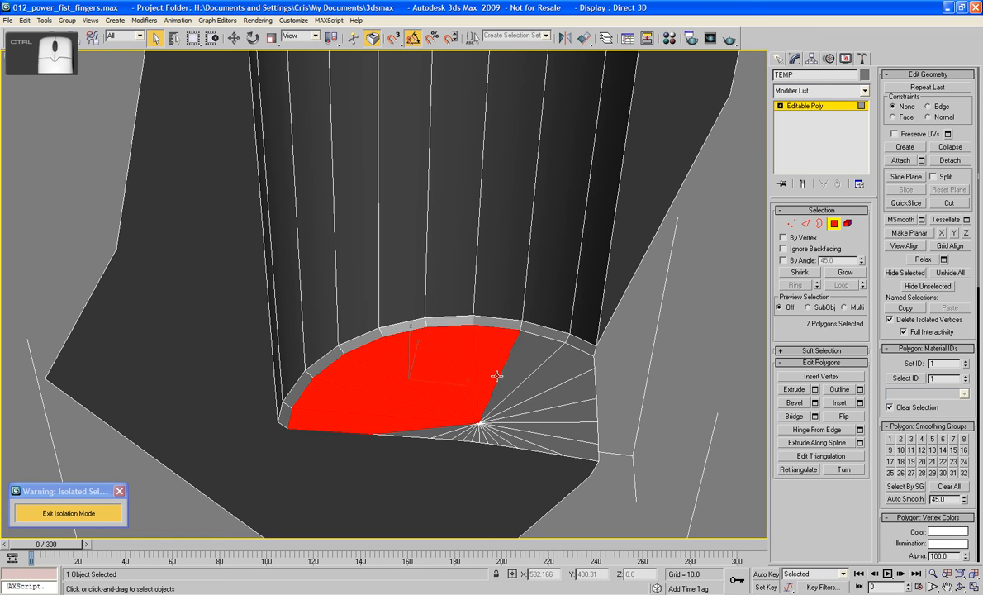
ctrl+click(529, 370)
ctrl+click(568, 370)
ctrl+click(546, 403)
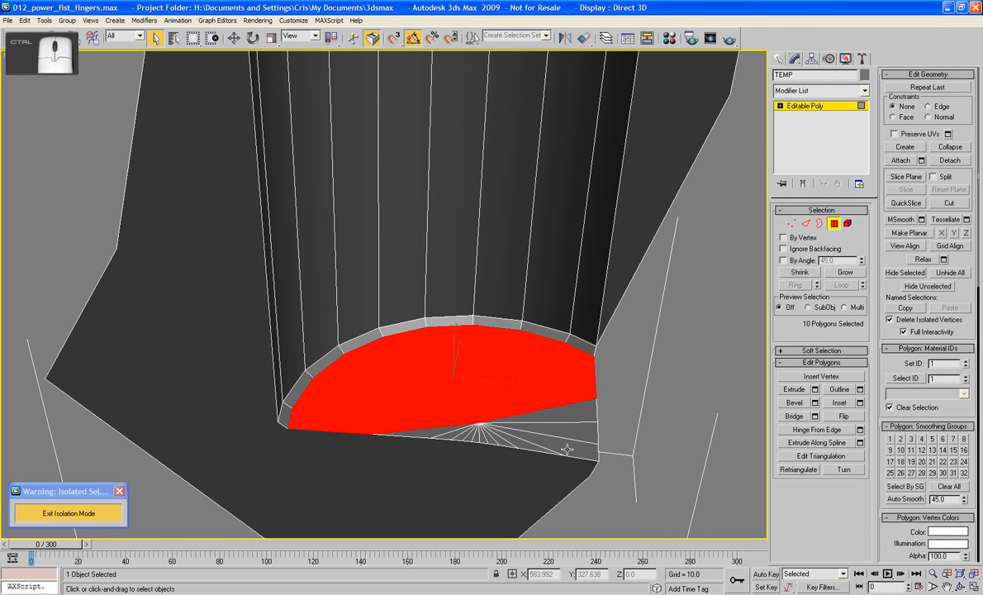
key(ctrl+z)
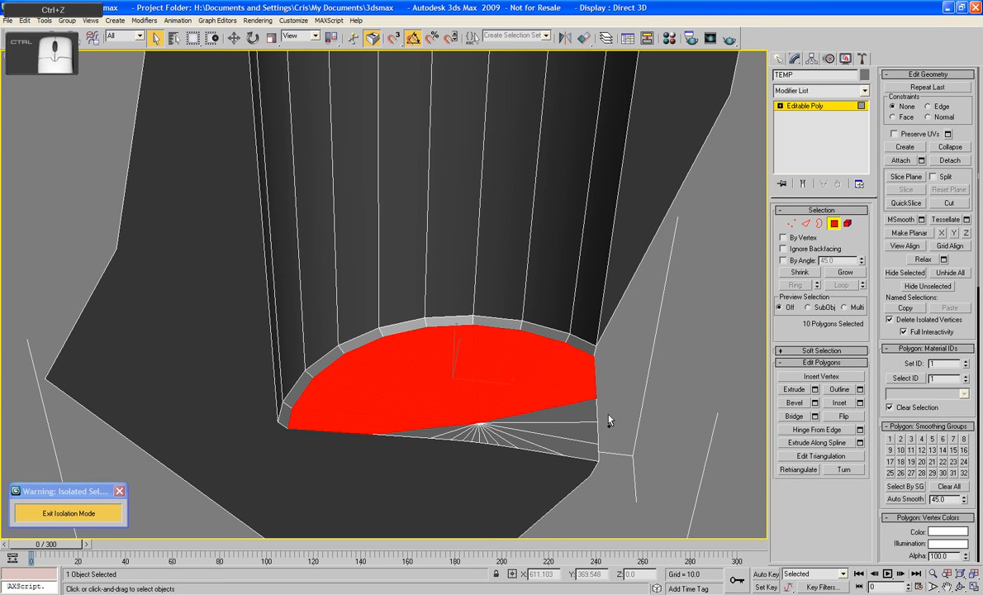
ctrl+click(577, 413)
ctrl+click(585, 435)
ctrl+click(590, 450)
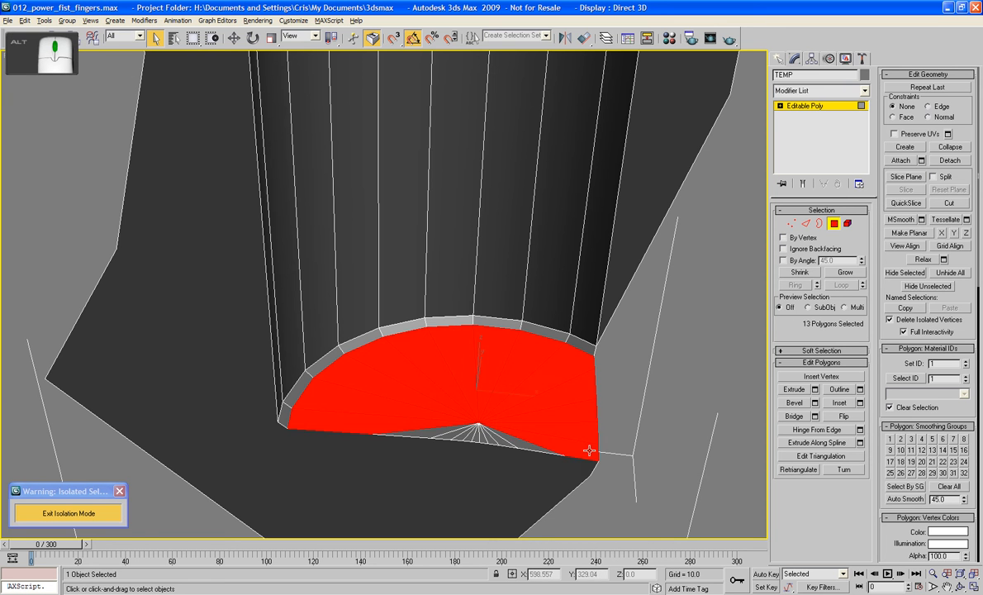
alt+middle_drag(589, 451, 408, 356)
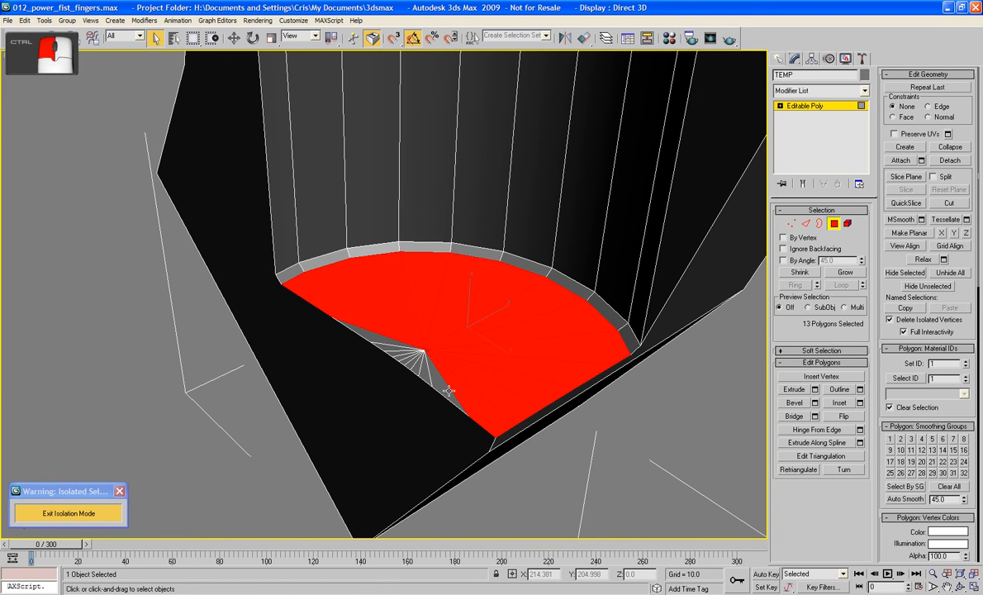
ctrl+click(417, 363)
ctrl+click(396, 351)
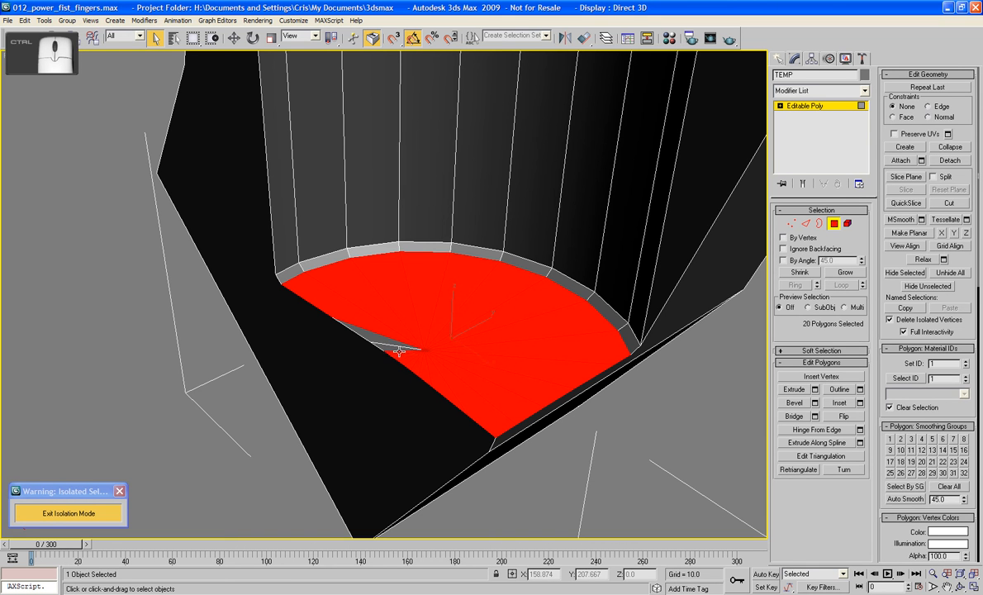
click(737, 311)
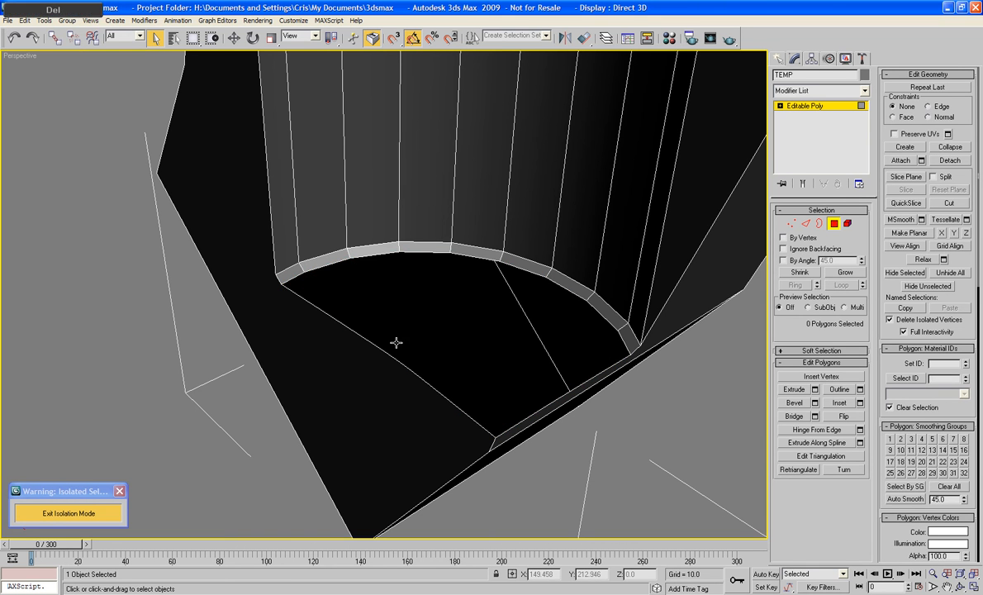
Remove the leftover vertices along both straight edges of the pocket's lower end opening
click(793, 224)
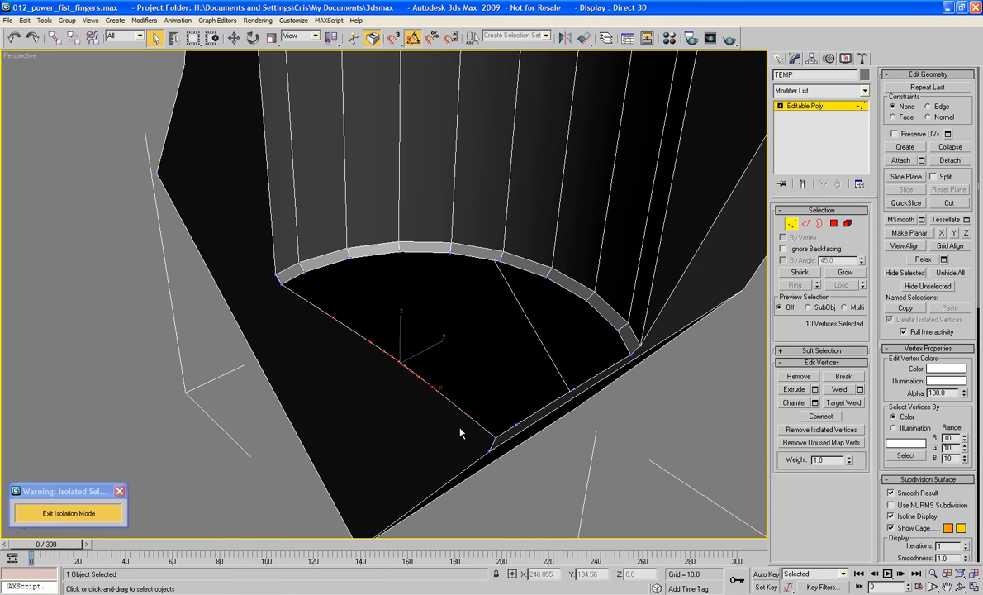
key(BackSpace)
alt+middle_drag(520, 431, 497, 365)
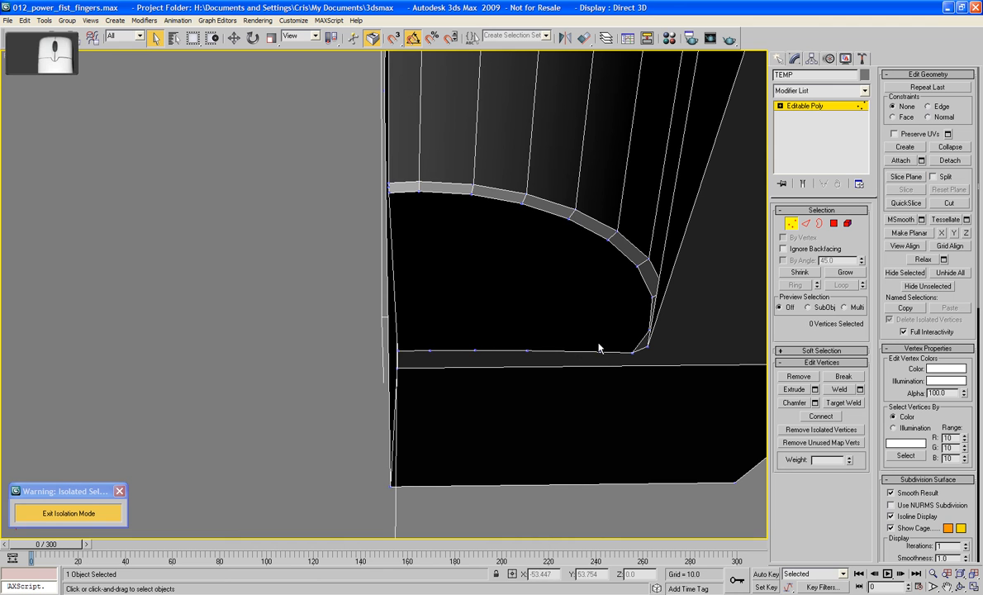
drag(572, 364, 415, 364)
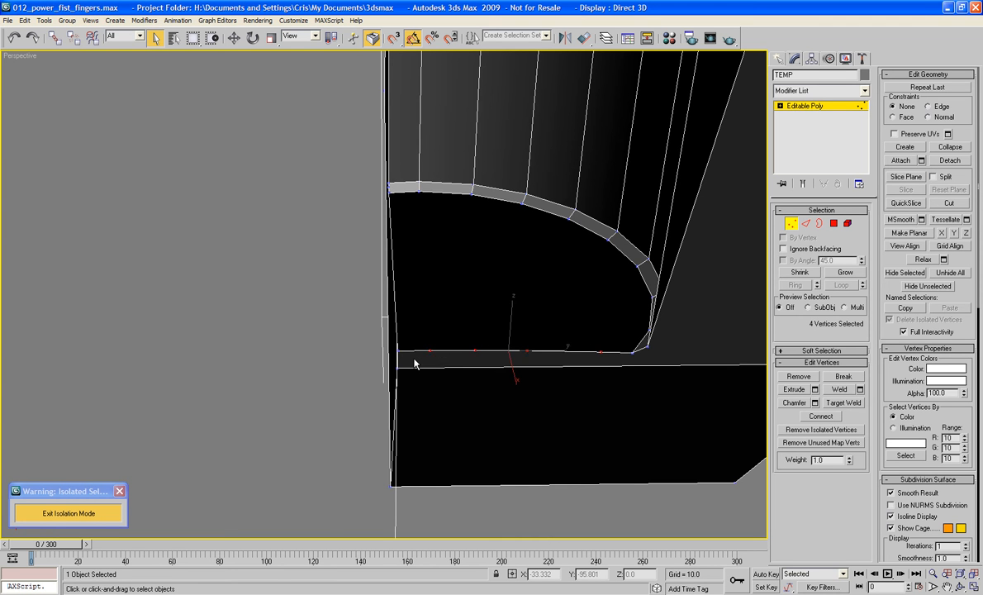
key(BackSpace)
Remove the remaining leftover vertices along the straight edges of the pocket's upper end opening
alt+middle_drag(467, 349, 488, 417)
scroll(427, 365, up, 3)
alt+middle_drag(426, 365, 487, 292)
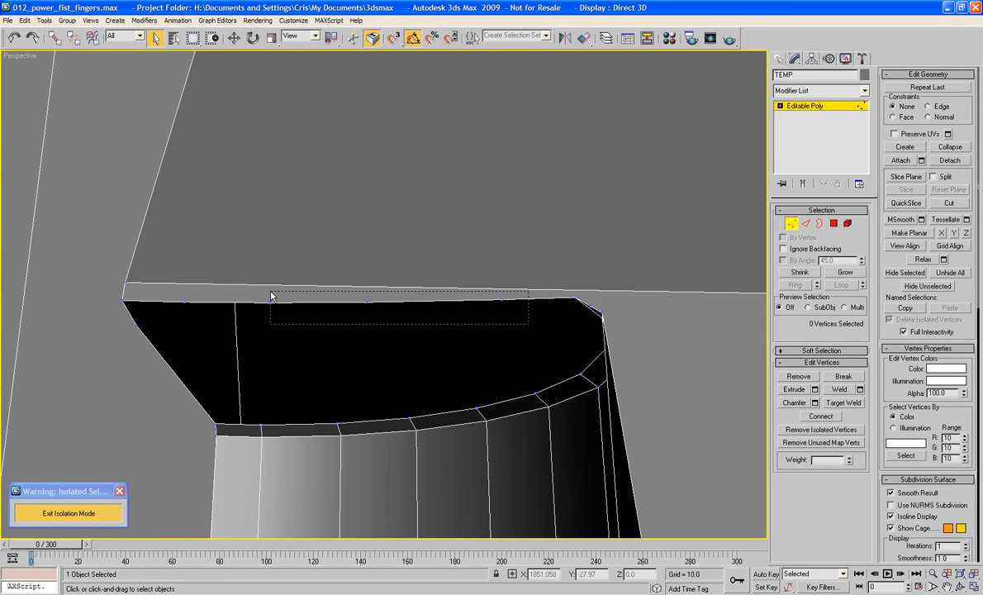
alt+middle_drag(240, 332, 337, 341)
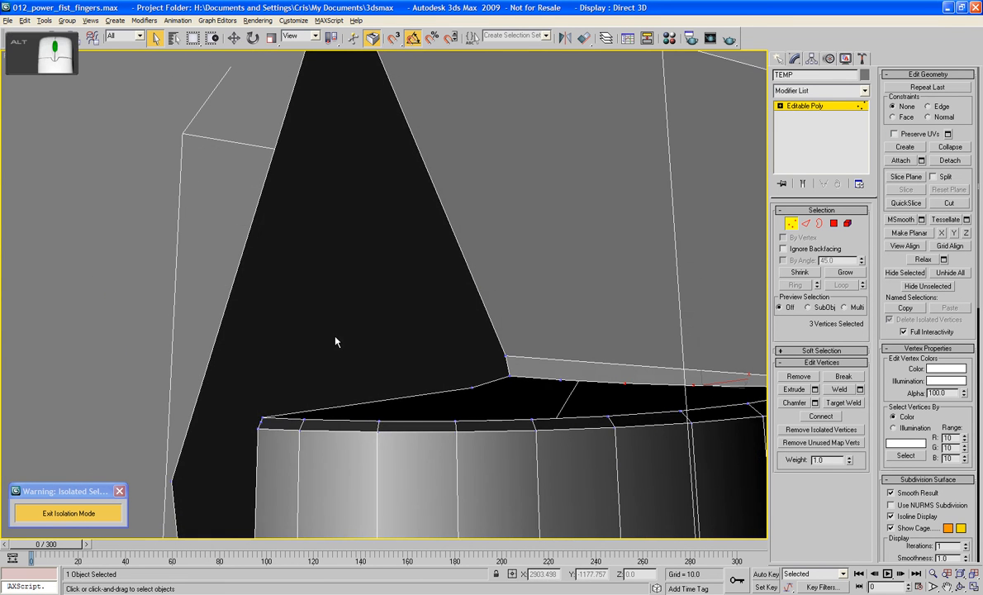
ctrl+click(559, 377)
ctrl+click(470, 387)
key(BackSpace)
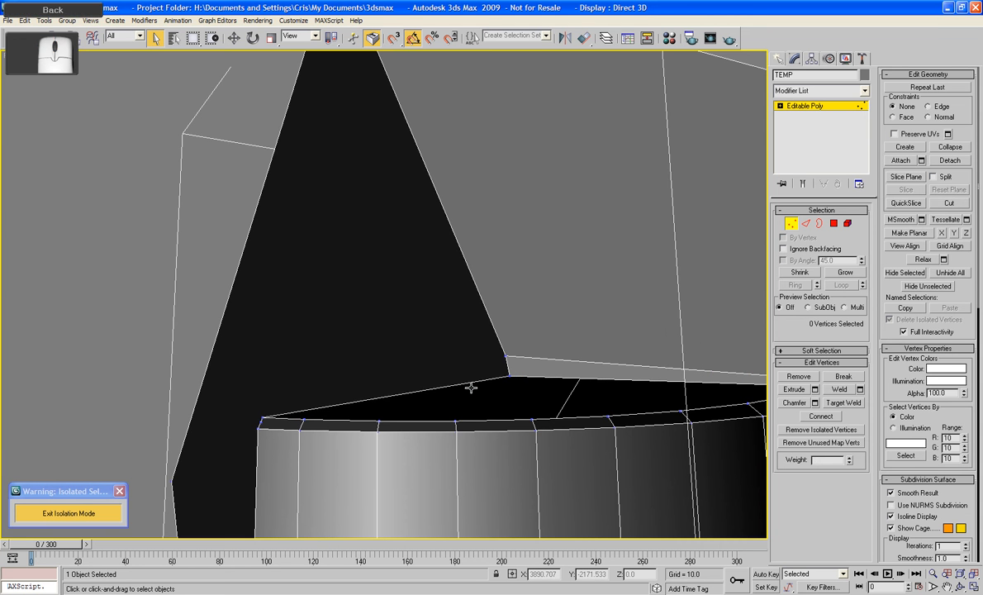
Select the open borders at the pocket's upper and lower ends and cap both with a single polygon each
scroll(625, 402, down, 4)
middle_drag(625, 402, 572, 341)
click(818, 224)
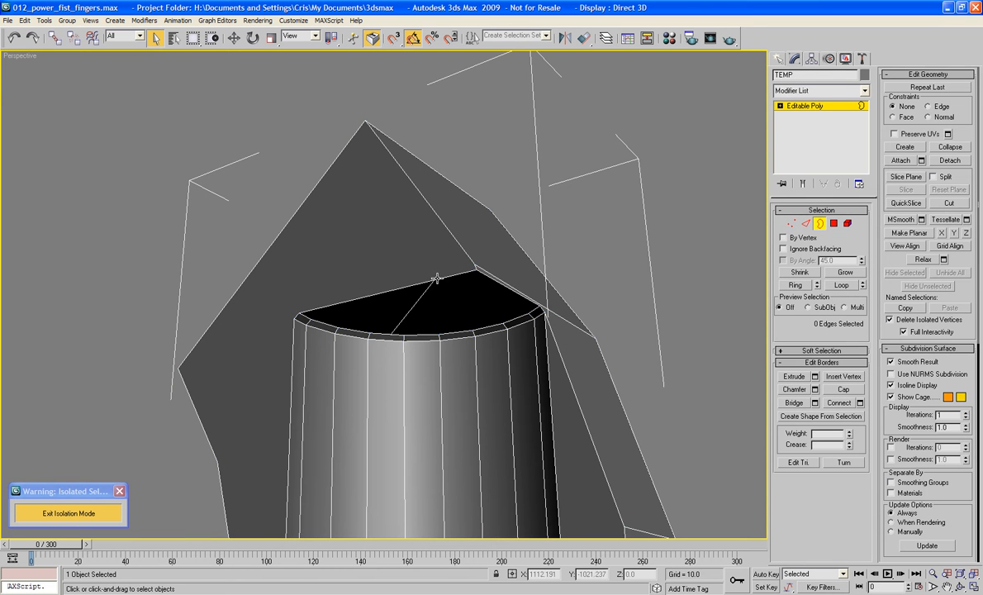
click(435, 280)
middle_drag(454, 418, 399, 521)
scroll(425, 235, down, 5)
ctrl+click(395, 510)
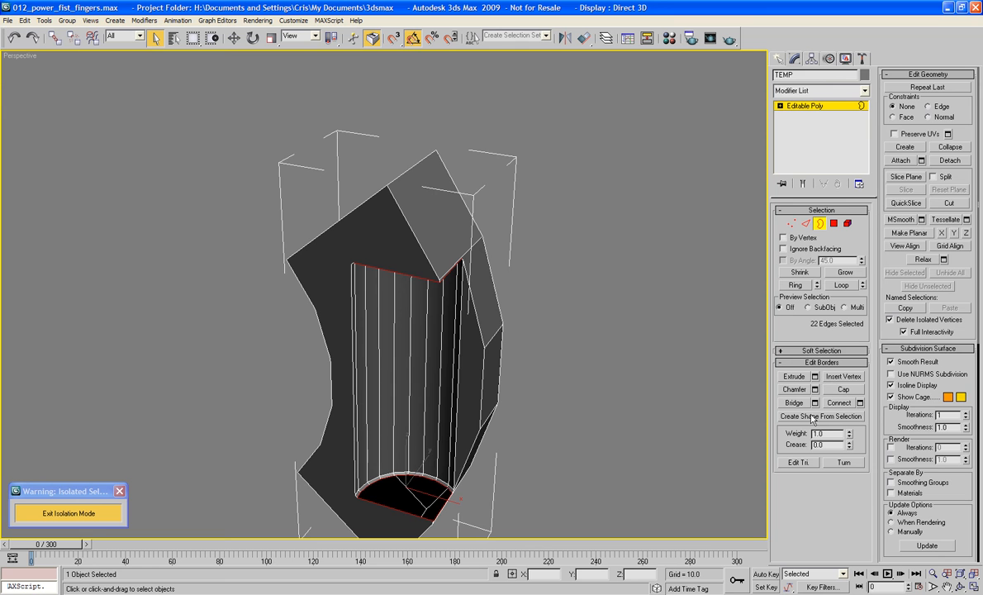
alt+middle_drag(578, 356, 645, 297)
click(833, 223)
click(450, 223)
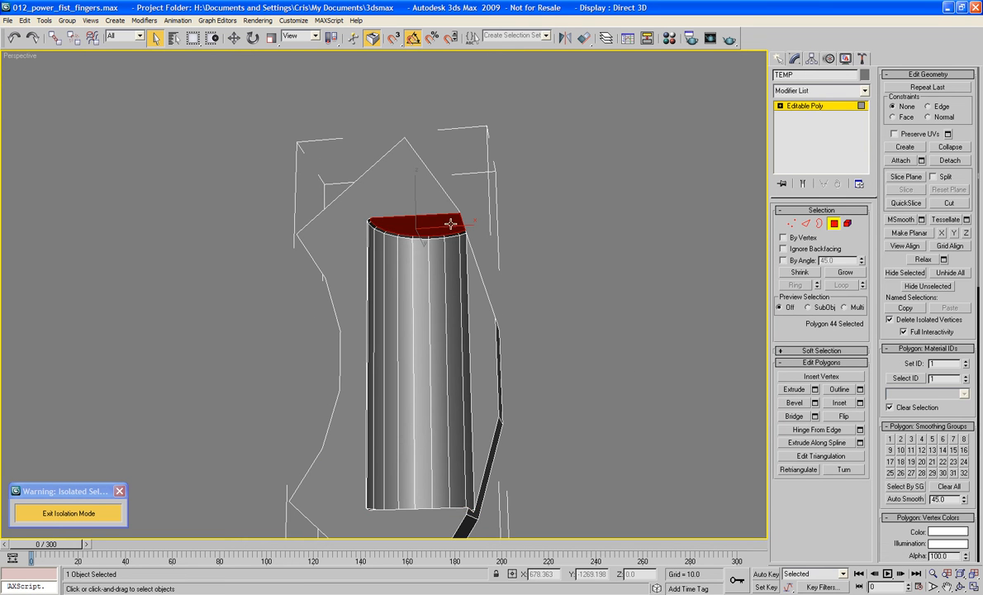
alt+middle_drag(427, 521, 439, 461)
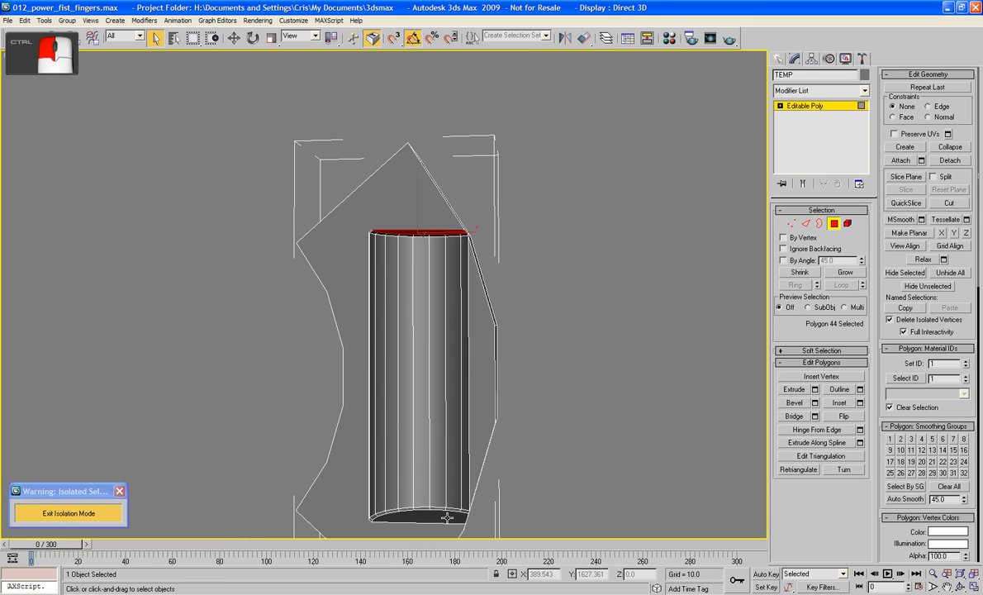
ctrl+click(417, 514)
click(271, 39)
middle_drag(422, 397, 397, 279)
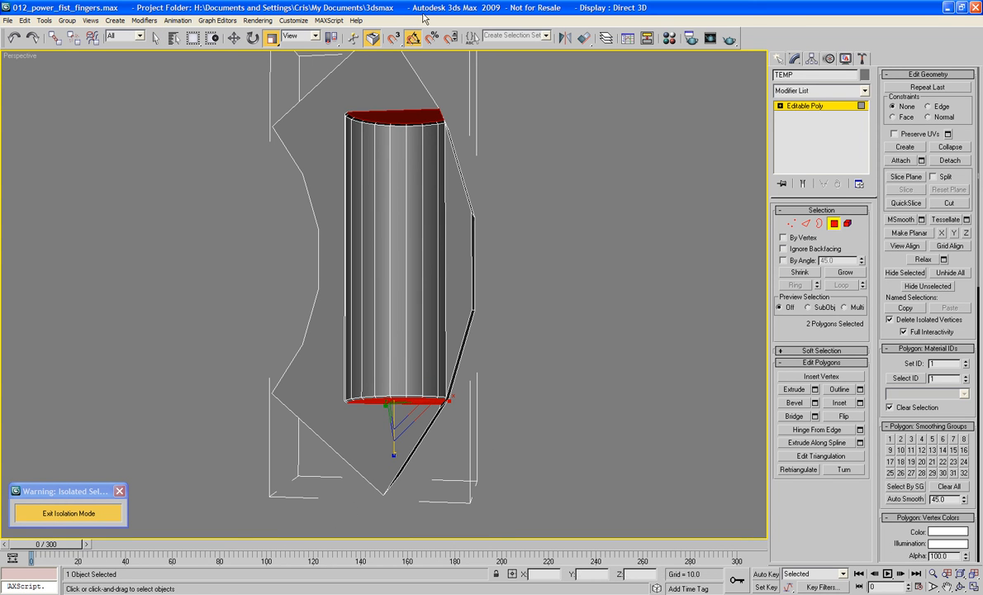
Clear the polygon selection and examine the shading of the pocket's capped ends with the edge display temporarily off
alt+middle_drag(495, 92, 479, 342)
scroll(511, 191, up, 3)
scroll(485, 261, up, 3)
scroll(494, 273, up, 3)
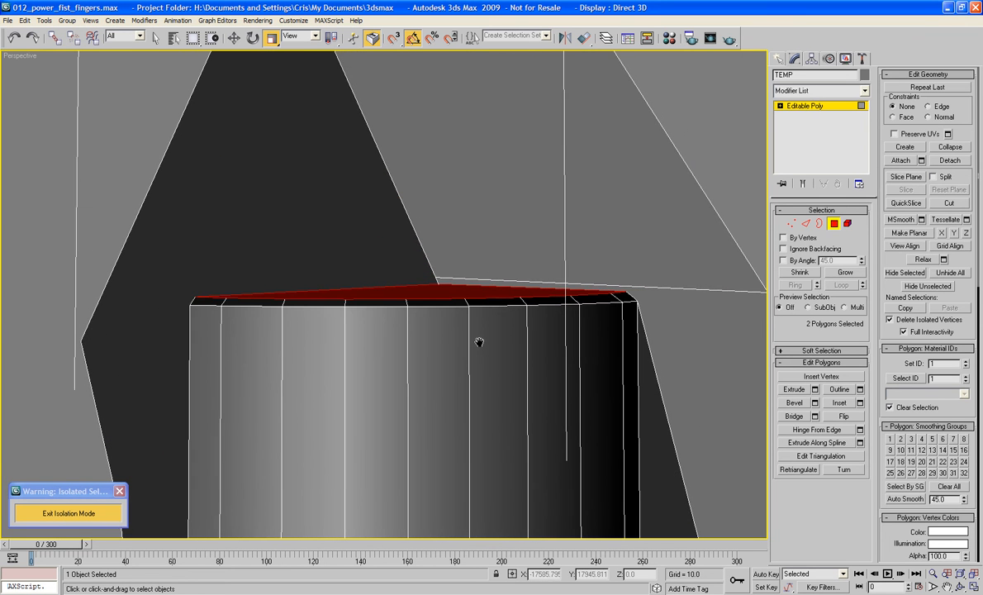
scroll(479, 342, down, 2)
scroll(479, 342, up, 5)
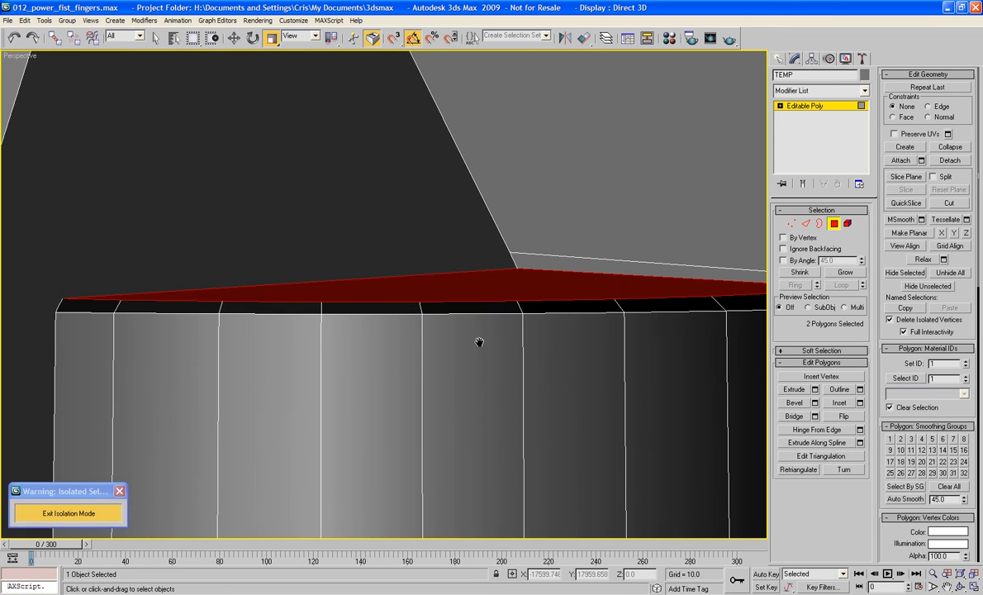
scroll(479, 342, down, 3)
mouse_move(479, 342)
alt+middle_down()
mouse_move(526, 347)
mouse_move(479, 338)
alt+middle_up()
click(696, 303)
key(F4)
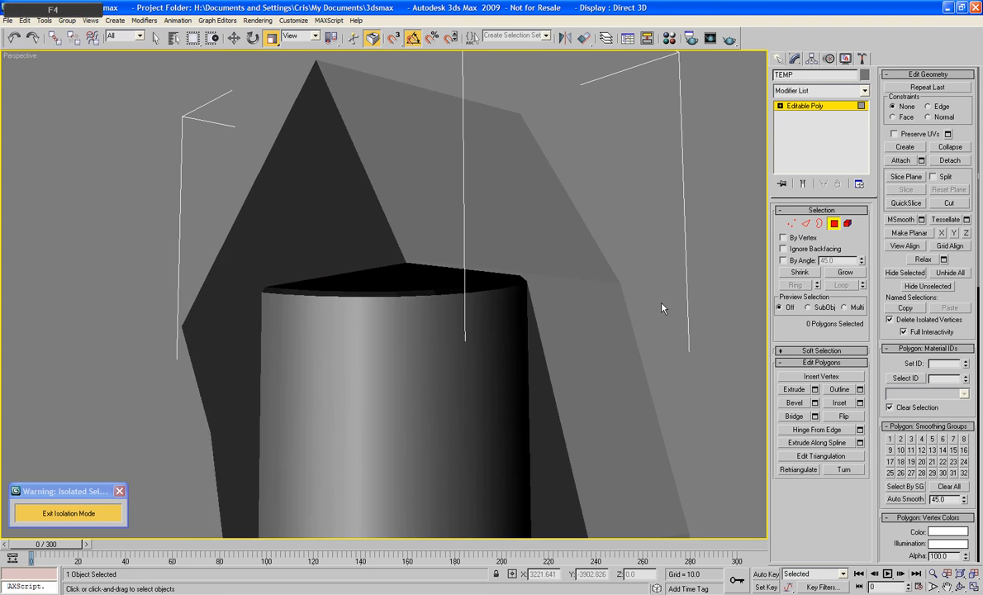
alt+middle_drag(618, 298, 533, 182)
scroll(673, 312, down, 3)
key(F4)
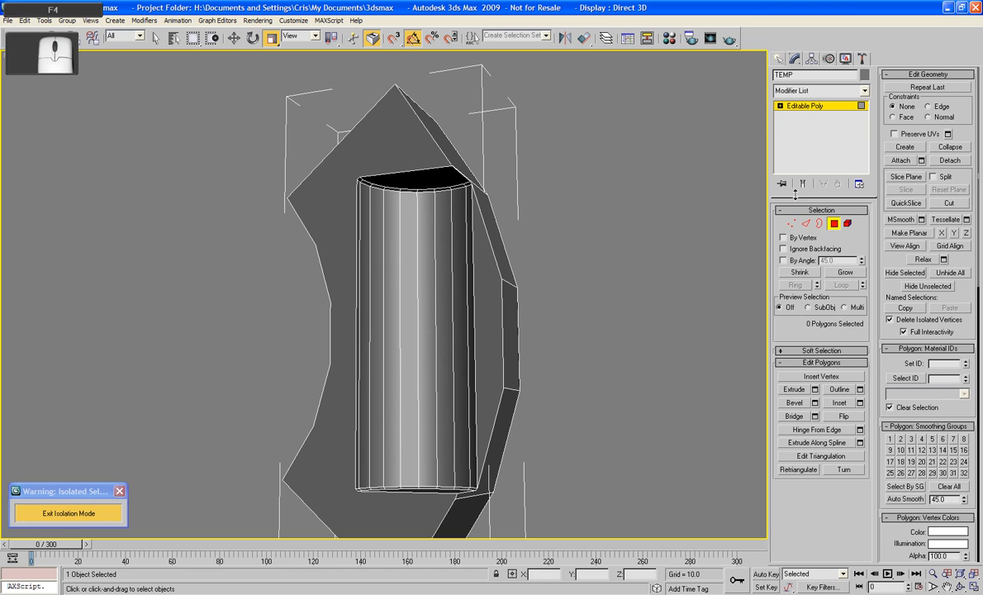
Remove the stray vertex midway along the pocket's long straight edge on the block's side face
key(1)
alt+middle_drag(578, 301, 576, 319)
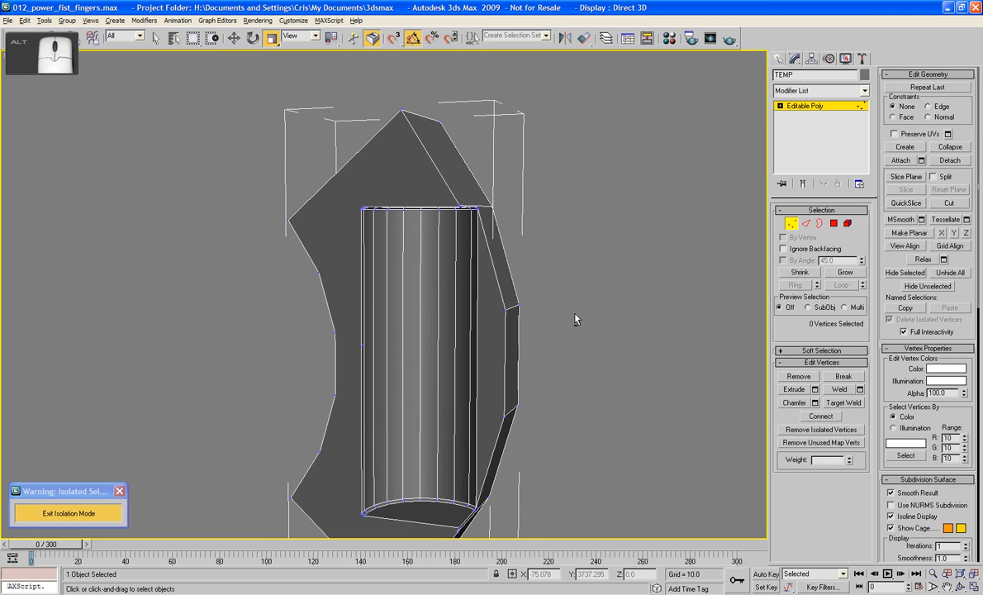
scroll(576, 318, up, 5)
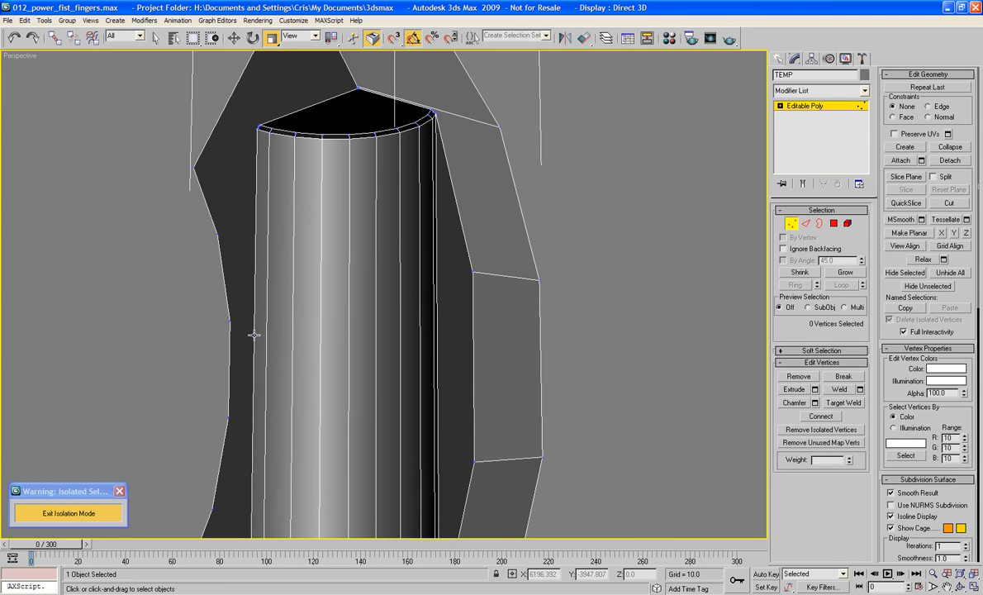
alt+middle_drag(252, 340, 476, 388)
key(ctrl+z)
click(170, 257)
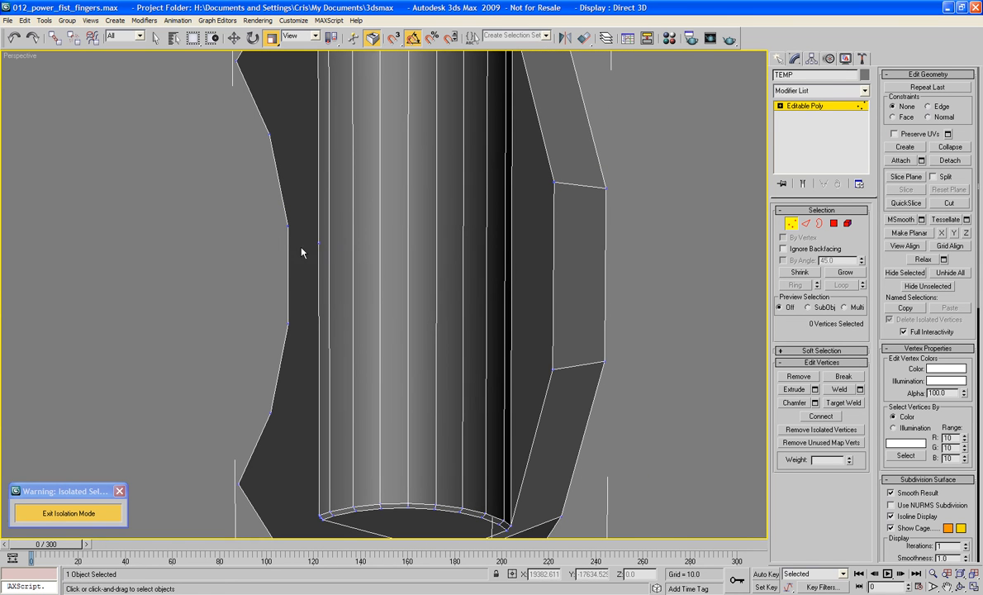
click(321, 242)
key(BackSpace)
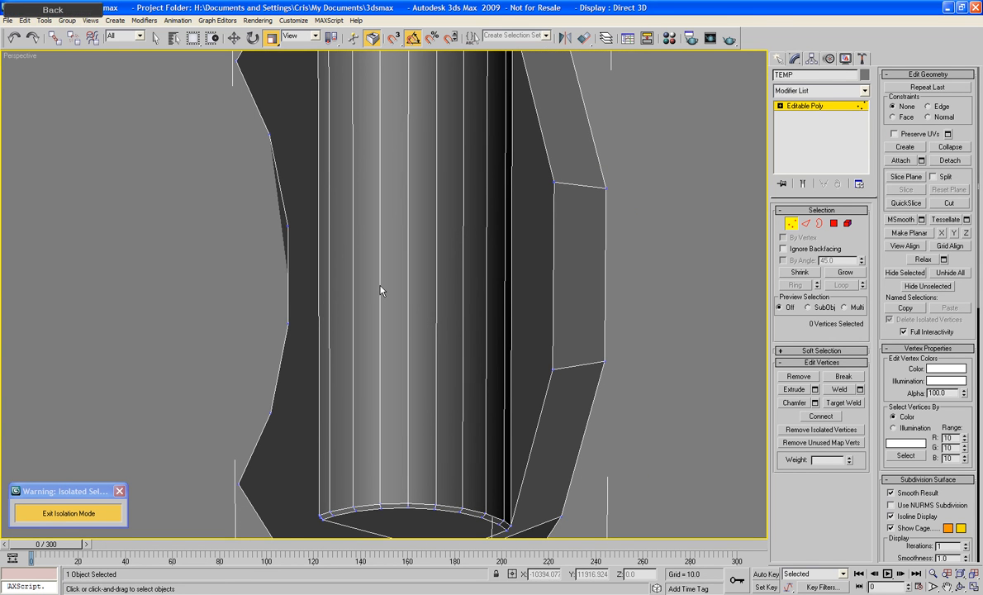
Delete the large side polygon between the block's curved notch and the pocket
alt+middle_drag(380, 289, 455, 303)
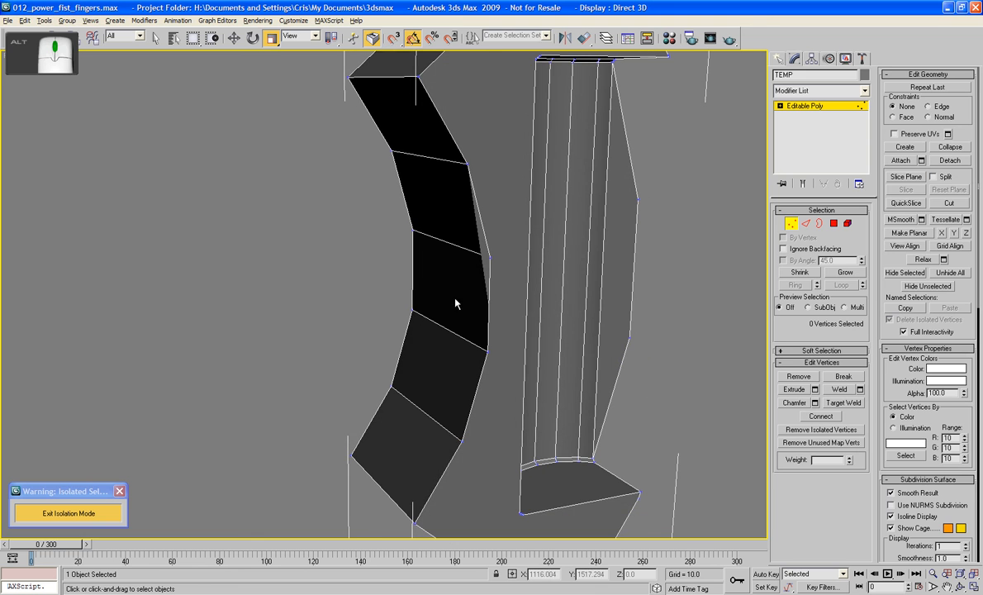
click(834, 224)
click(485, 262)
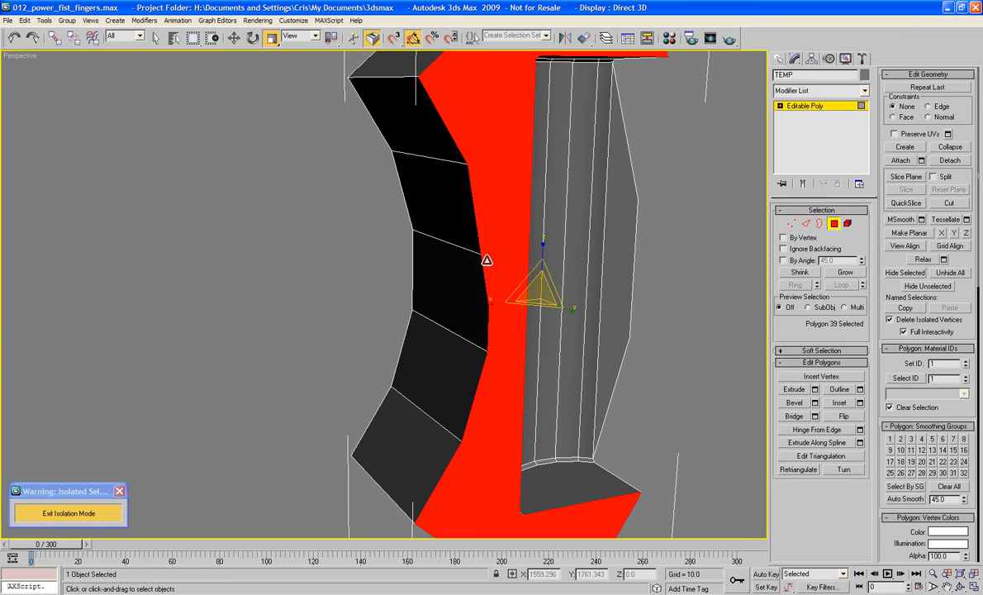
click(484, 249)
click(483, 247)
click(484, 246)
alt+middle_drag(483, 246, 465, 224)
click(470, 218)
scroll(500, 241, down, 5)
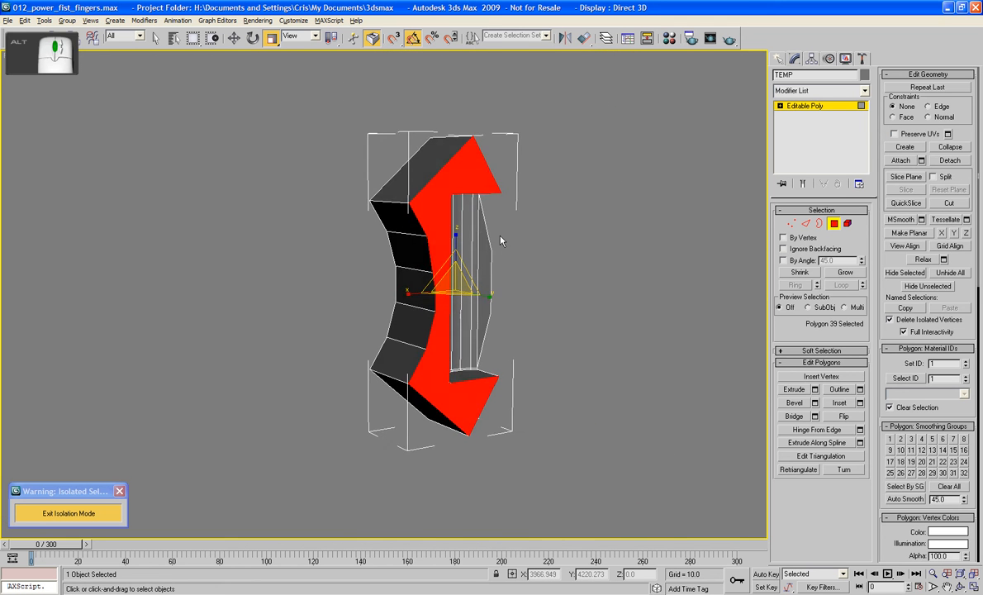
scroll(501, 240, up, 5)
key(Delete)
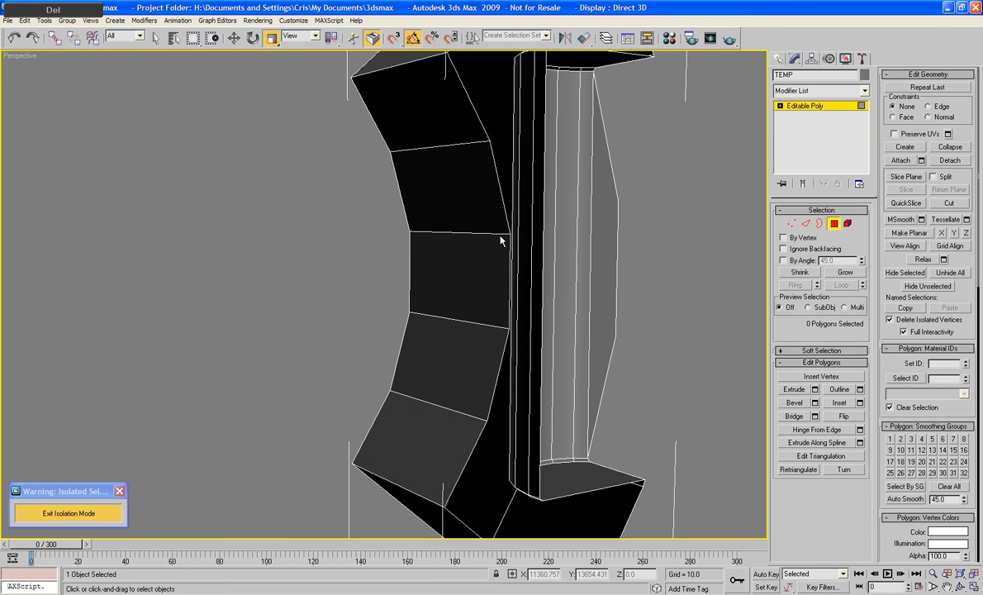
Save the scene and rebuild the block's side face by capping the open border around it
alt+middle_drag(500, 241, 446, 251)
click(820, 223)
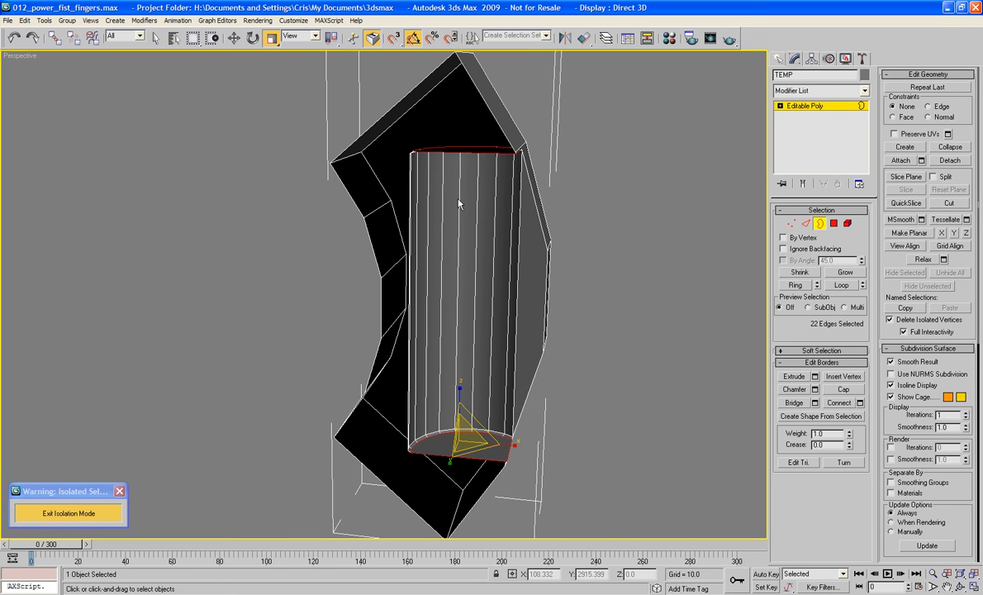
key(ctrl+s)
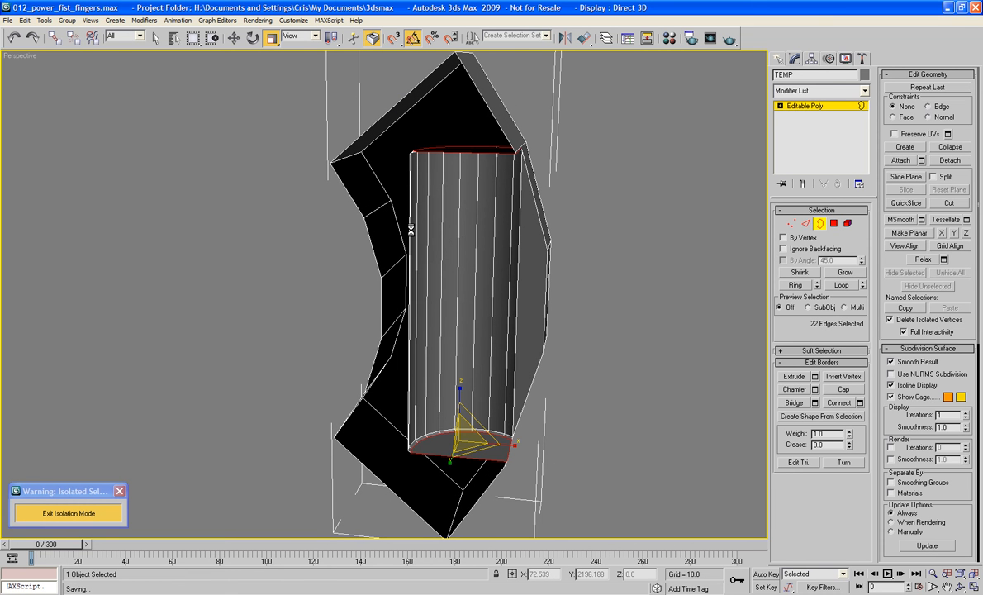
click(410, 228)
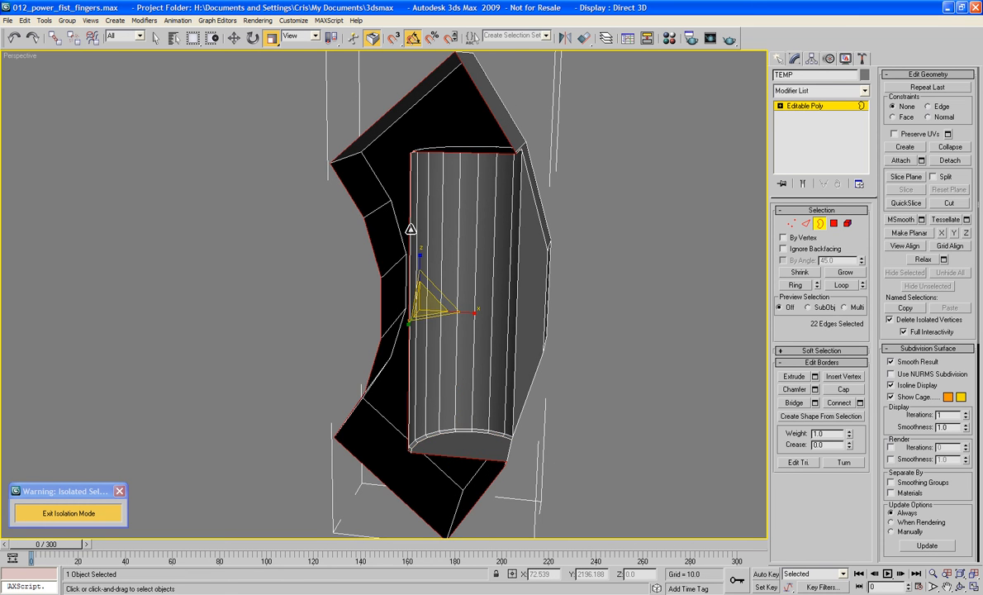
click(851, 387)
Cut two edges across the side face, joining the upper and lower notch vertices to the pocket's nearest corners
alt+middle_drag(533, 371, 515, 293)
scroll(614, 391, up, 3)
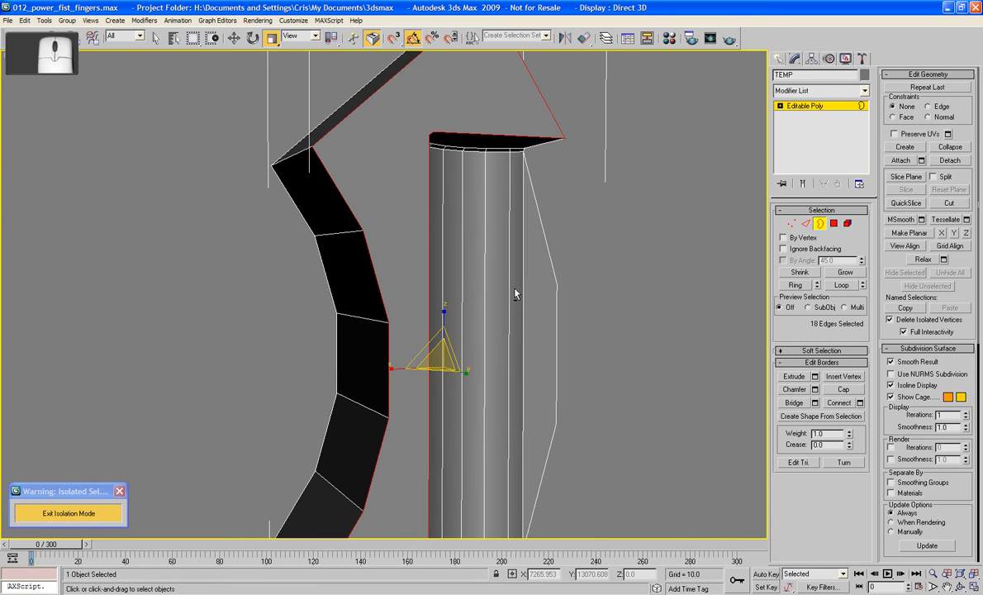
click(950, 204)
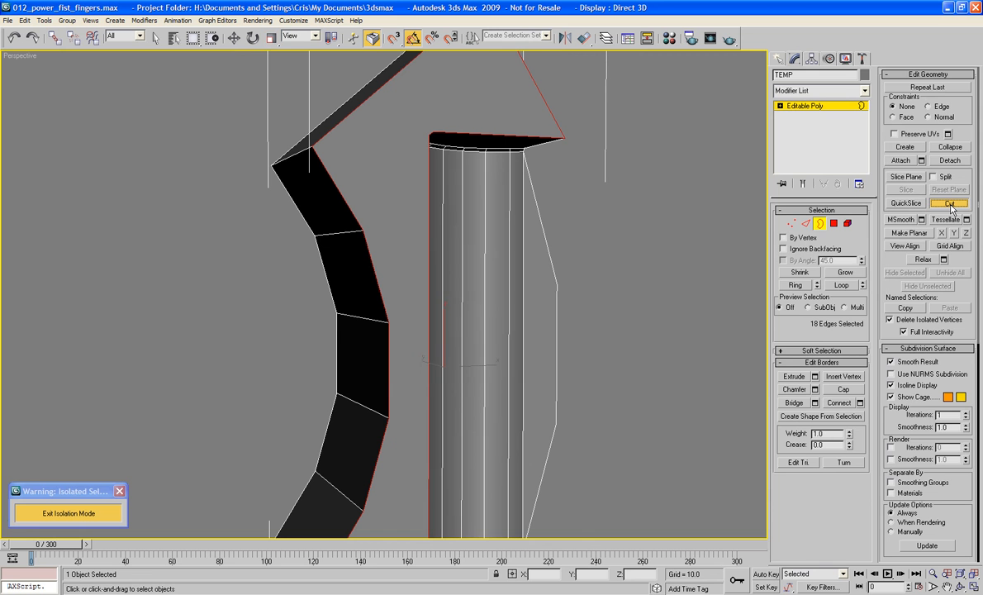
click(360, 229)
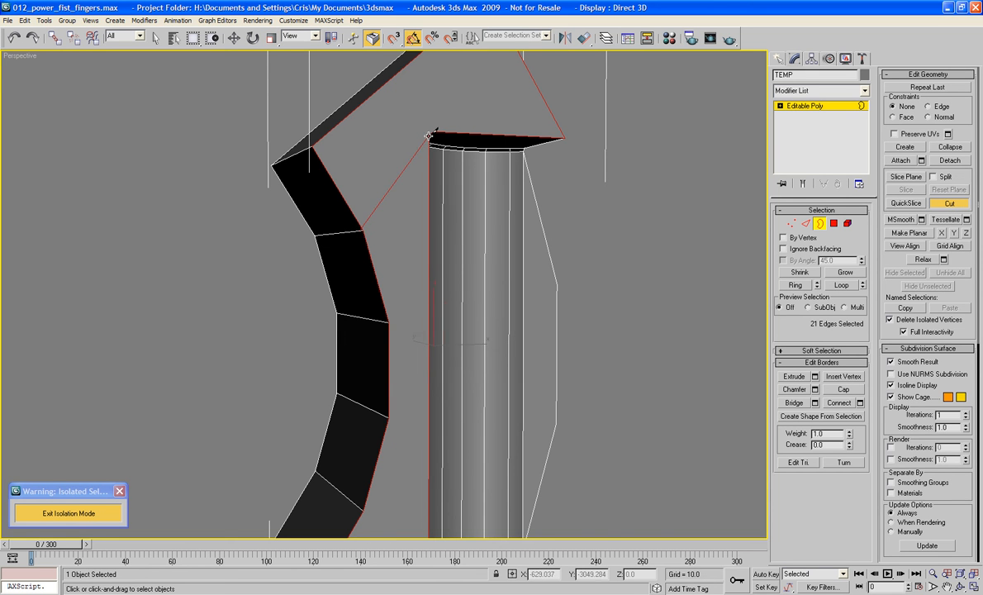
middle_drag(405, 269, 426, 39)
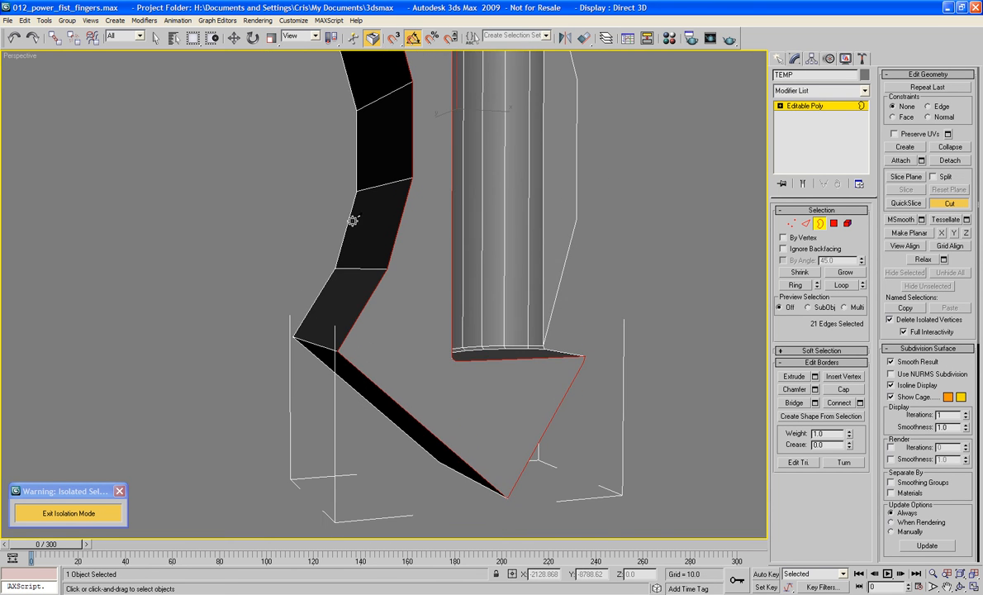
click(387, 269)
key(z)
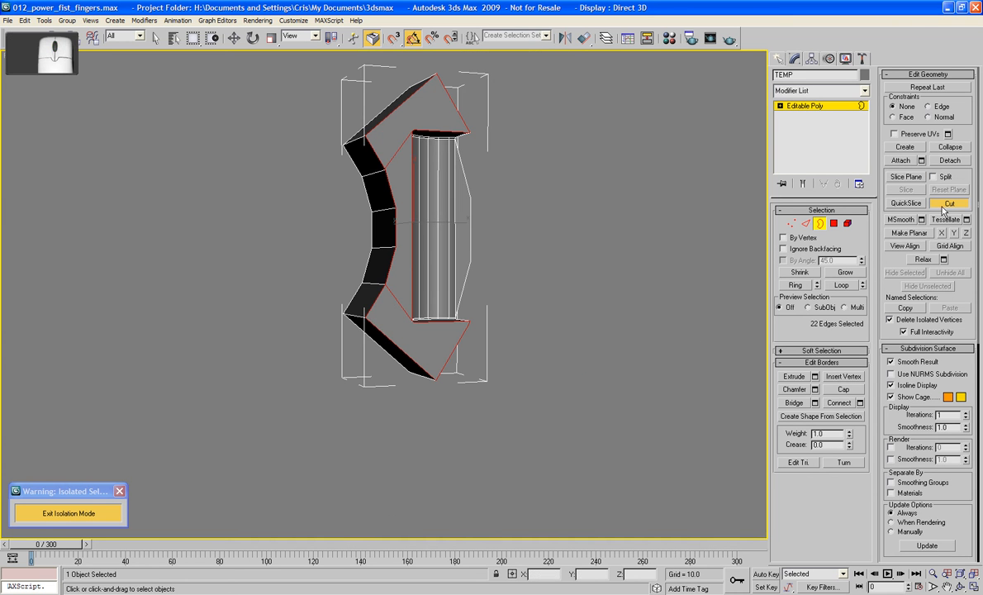
key(r)
click(819, 229)
Slice all the block's polygons with a vertical slice plane at about Y -117.84, close to one long edge in the Left view
click(628, 226)
alt+middle_drag(627, 226, 511, 310)
alt+middle_drag(461, 390, 435, 304)
click(314, 290)
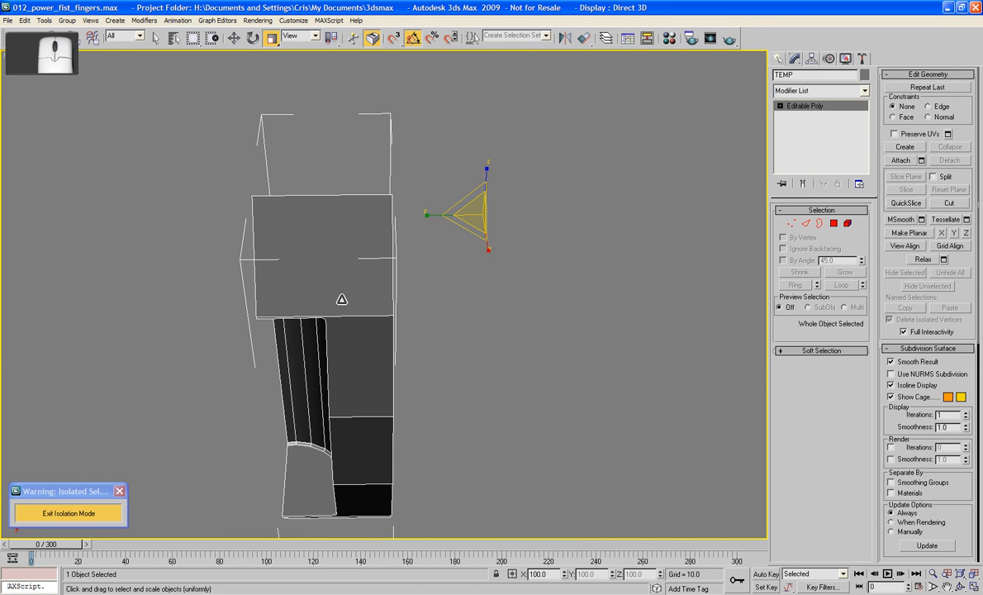
key(l)
middle_drag(342, 299, 422, 276)
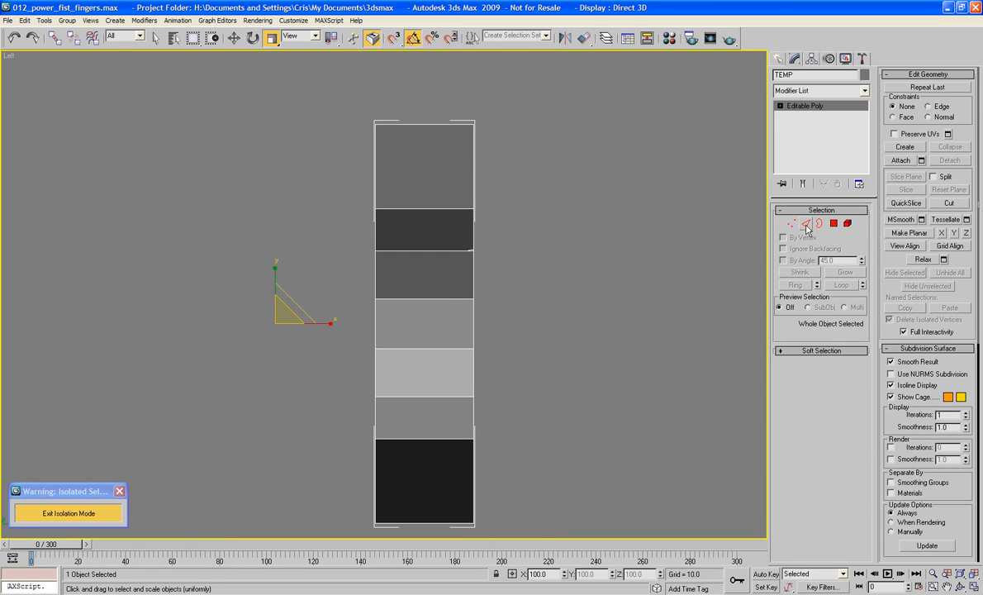
key(2)
click(833, 224)
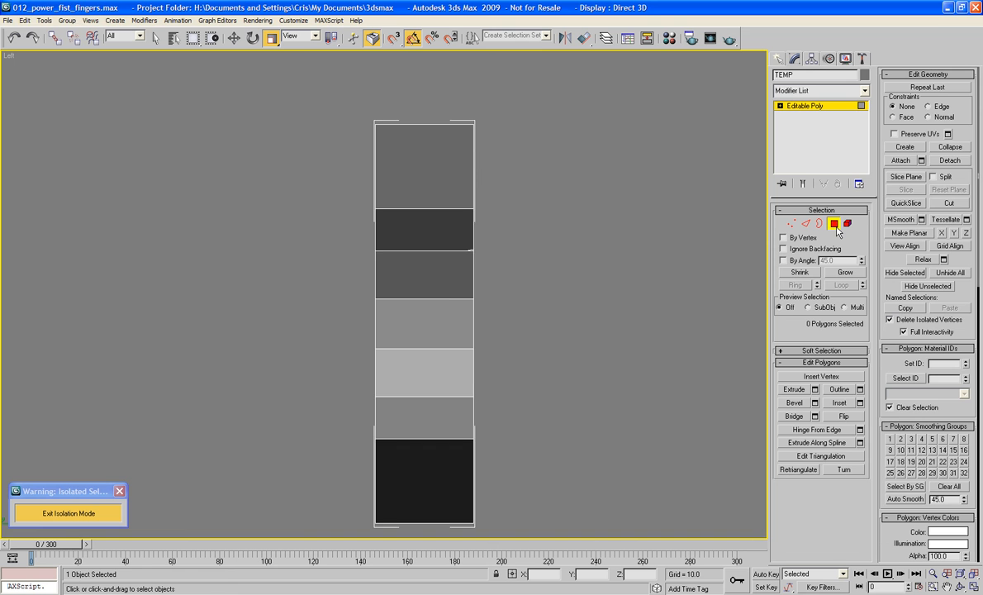
key(ctrl+a)
middle_drag(650, 251, 653, 210)
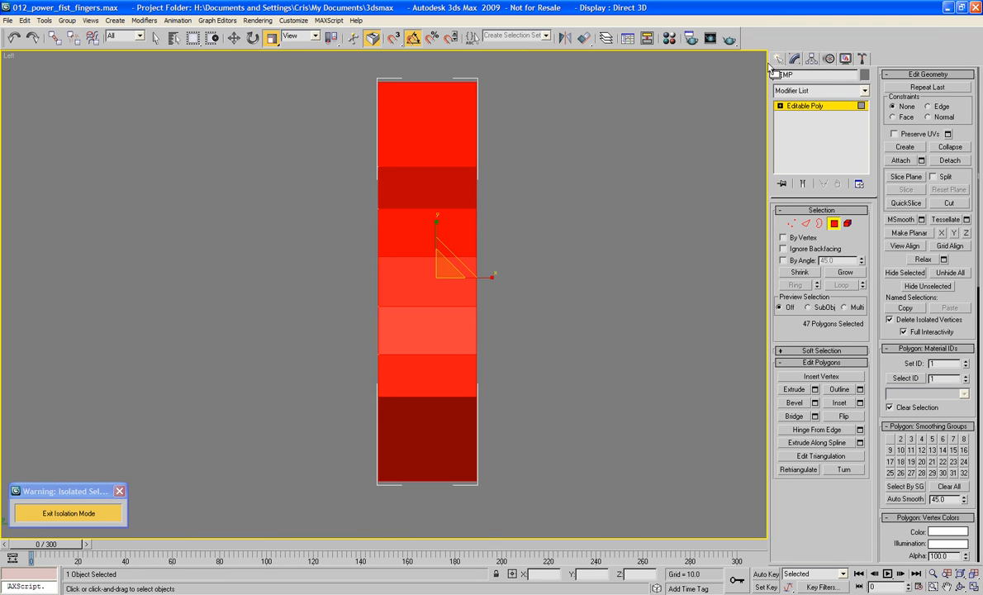
click(906, 177)
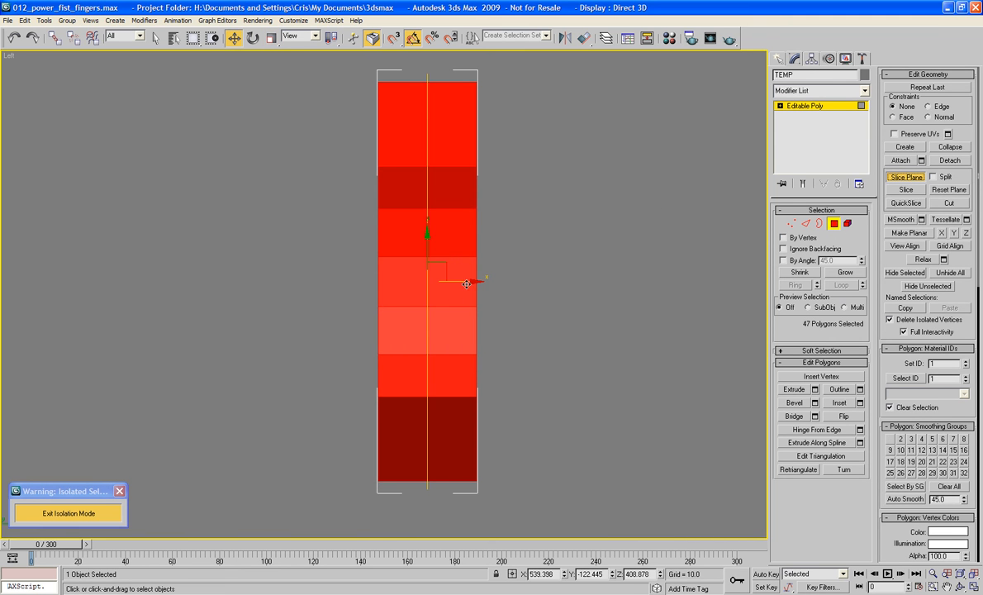
drag(466, 283, 433, 279)
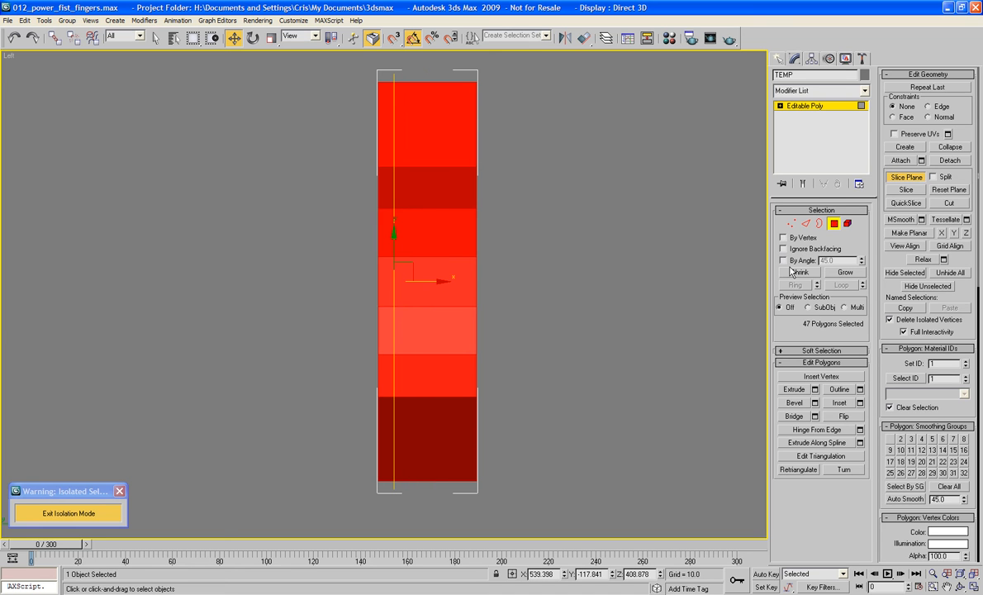
click(906, 192)
click(905, 179)
click(583, 271)
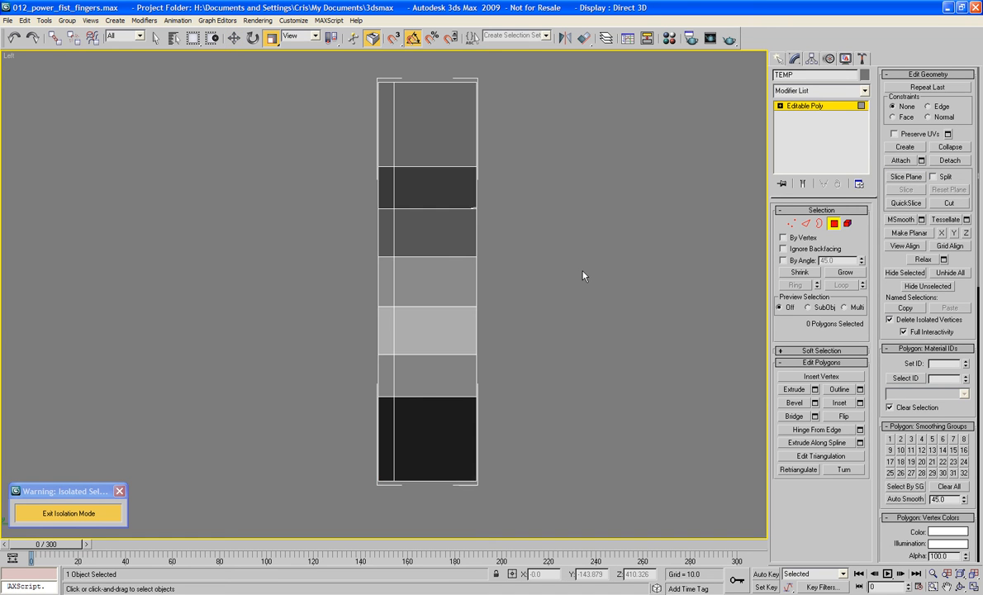
Exit isolation in the Perspective view and isolate the block together with the power fist's wrist
key(p)
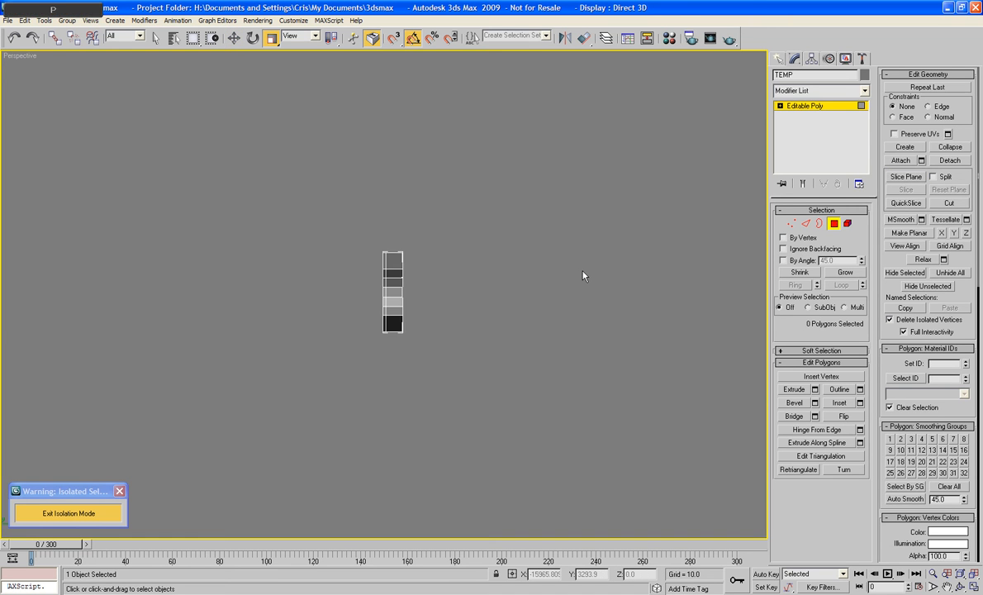
key(z)
alt+middle_drag(588, 283, 439, 309)
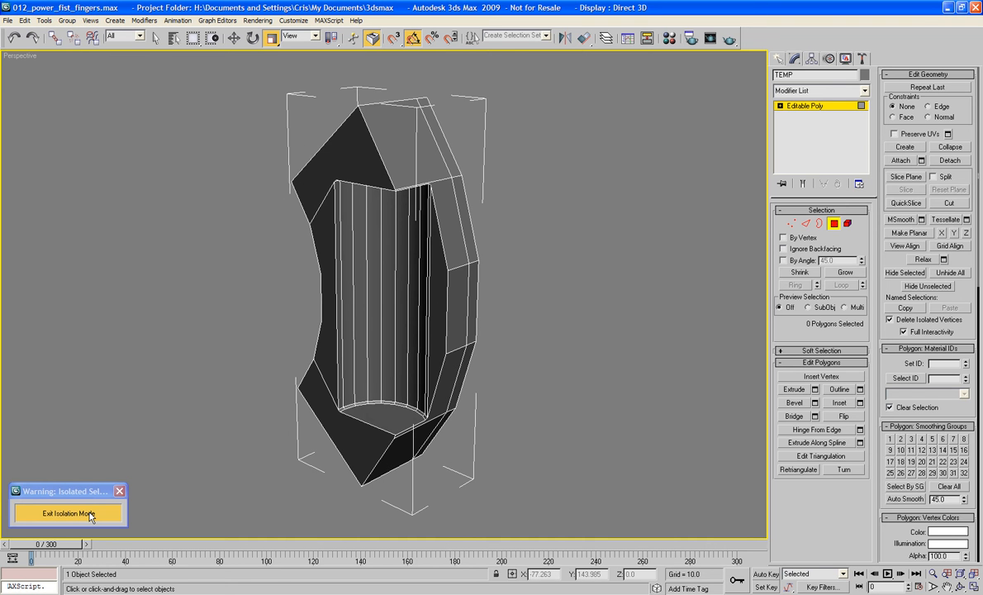
click(46, 518)
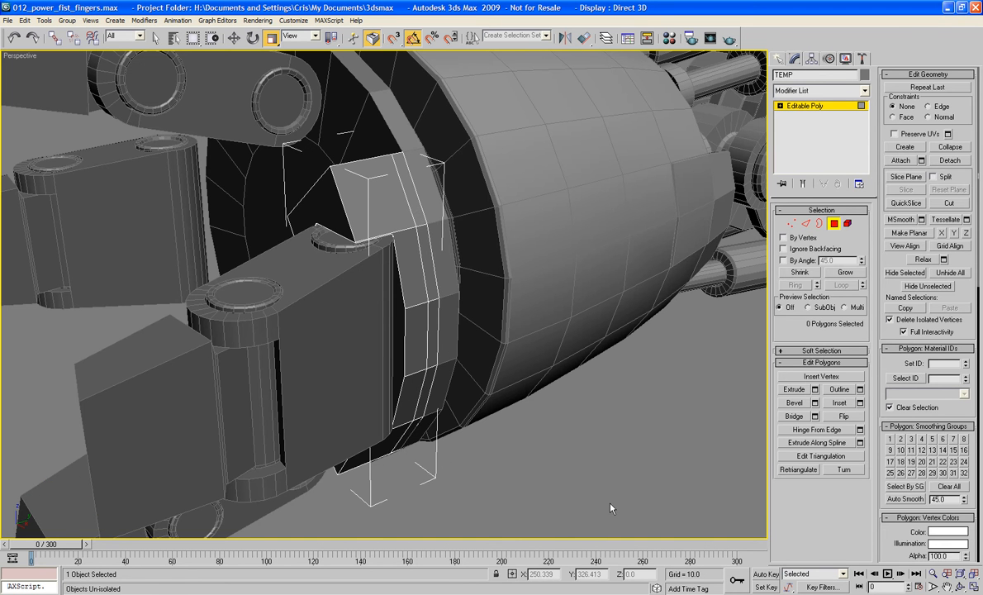
click(834, 224)
click(681, 473)
click(371, 127)
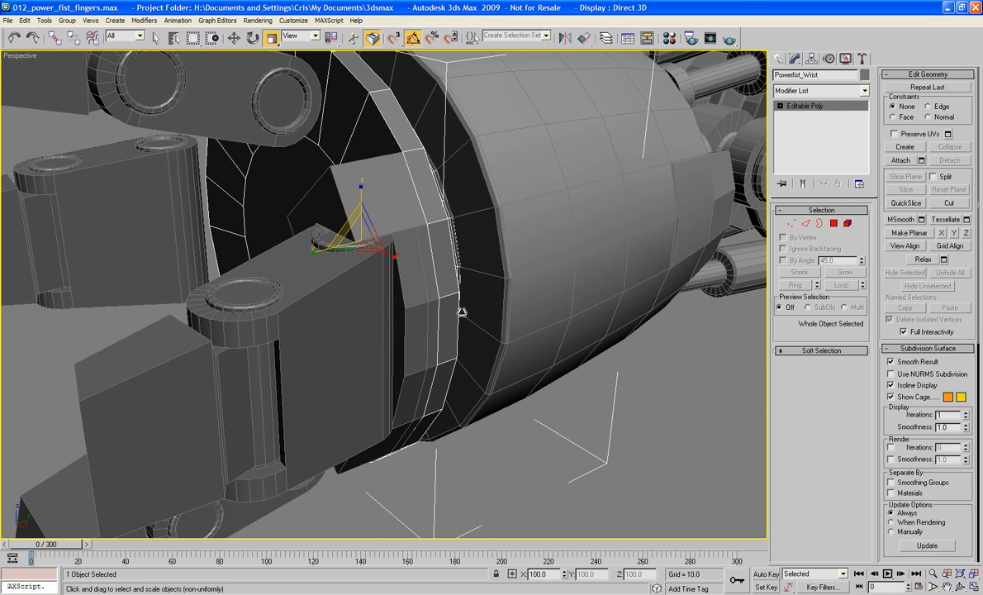
click(157, 41)
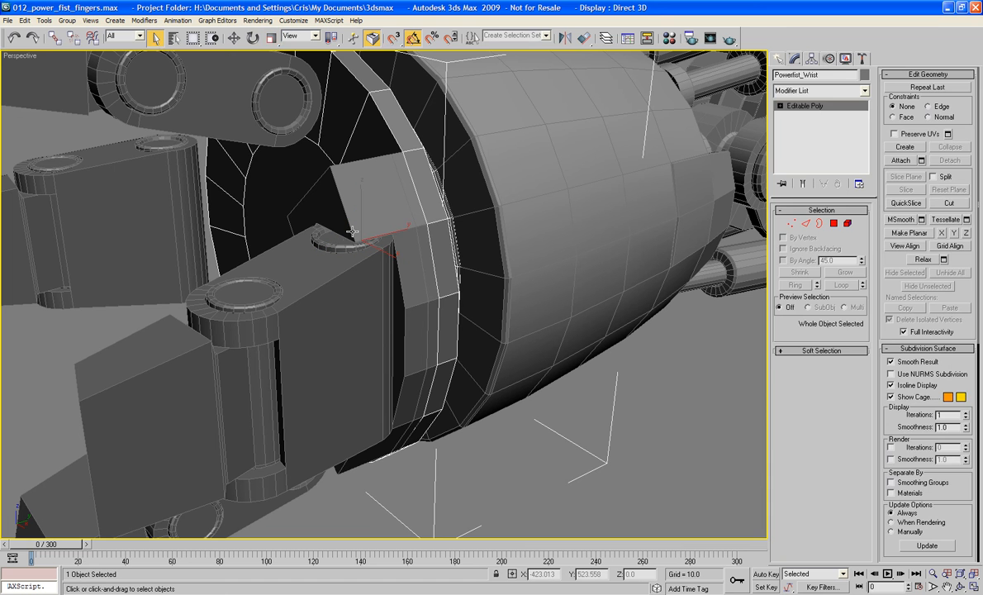
click(352, 231)
ctrl+click(354, 124)
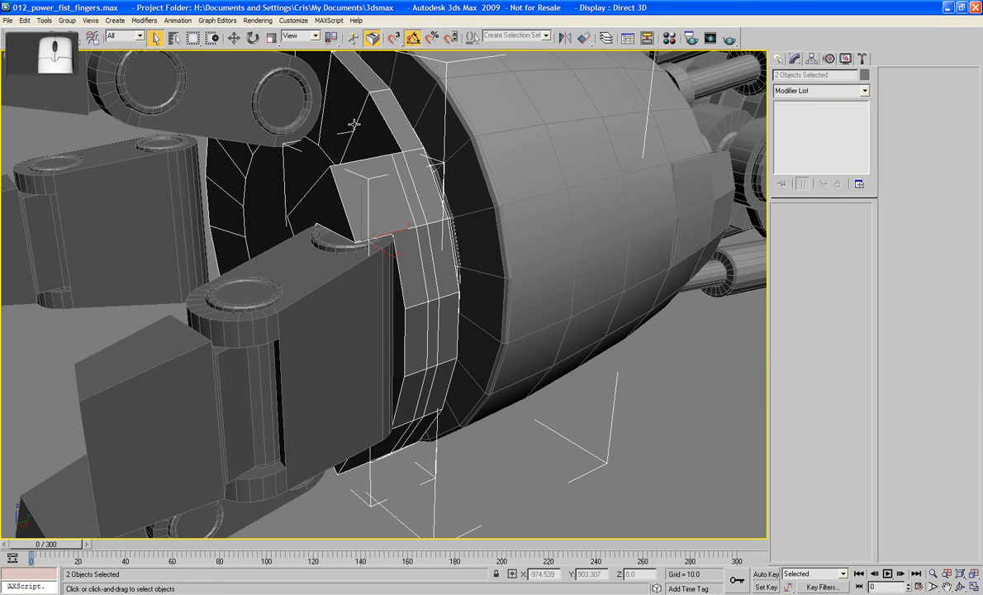
right_click(353, 124)
click(376, 32)
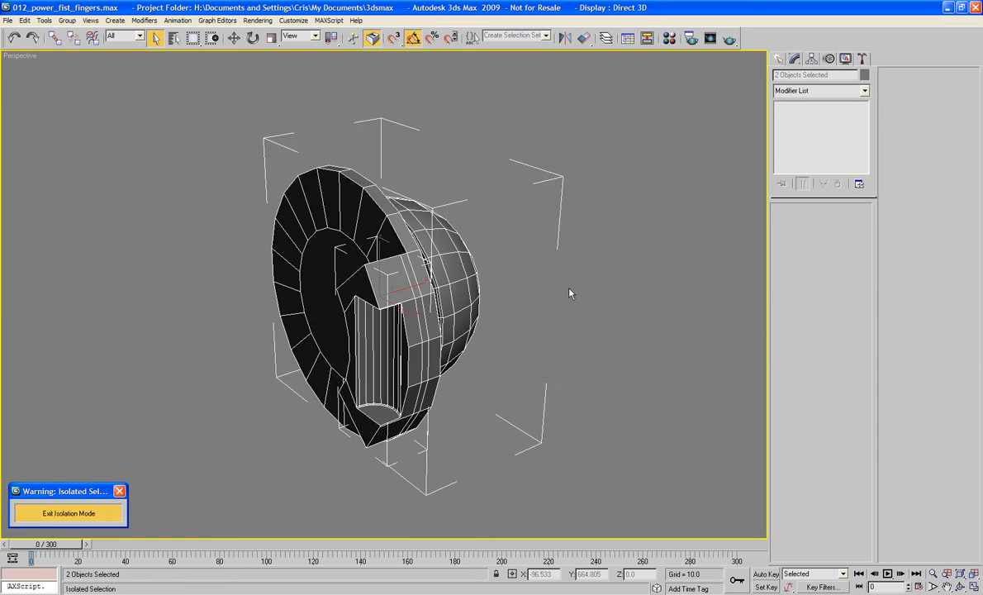
click(569, 293)
Try moving the block up off the wrist's front ring and undo the move
click(392, 287)
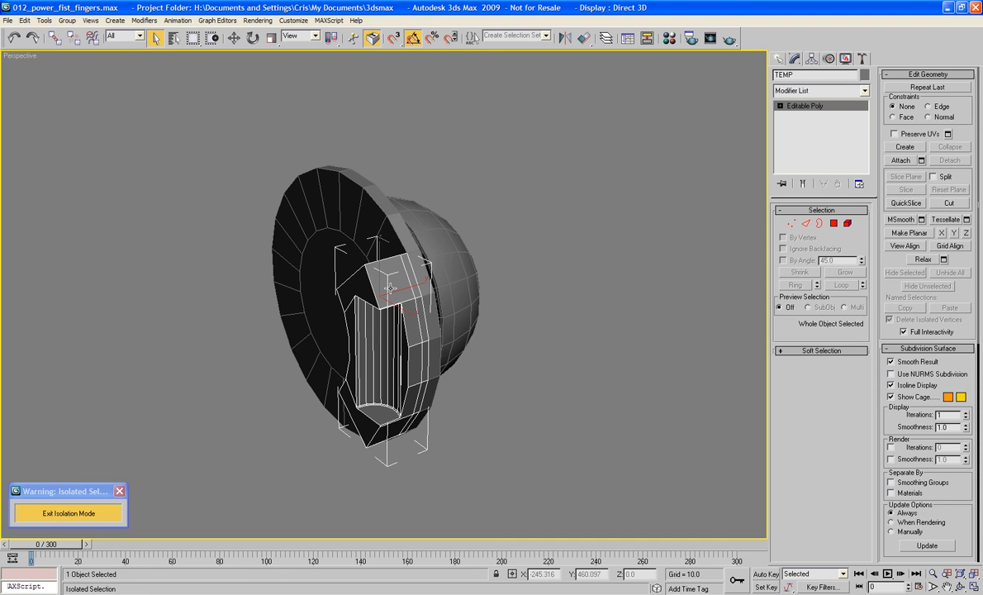
key(w)
drag(391, 288, 397, 110)
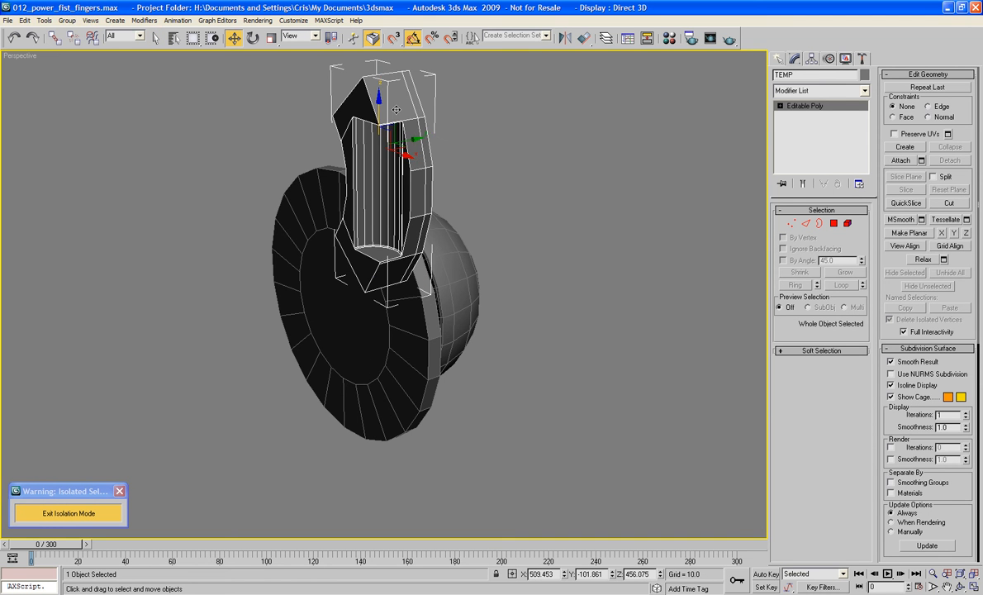
key(ctrl+z)
Hide the block to inspect the wrist's front ring and bring the block back
alt+middle_drag(524, 334, 531, 289)
scroll(519, 330, up, 3)
alt+middle_drag(483, 285, 495, 279)
click(495, 278)
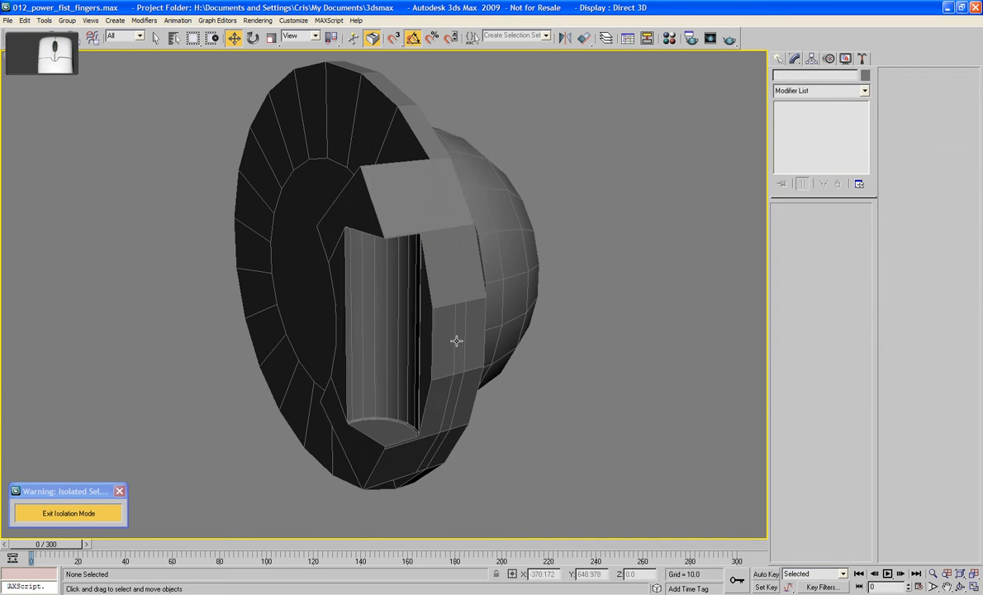
click(406, 309)
right_click(427, 327)
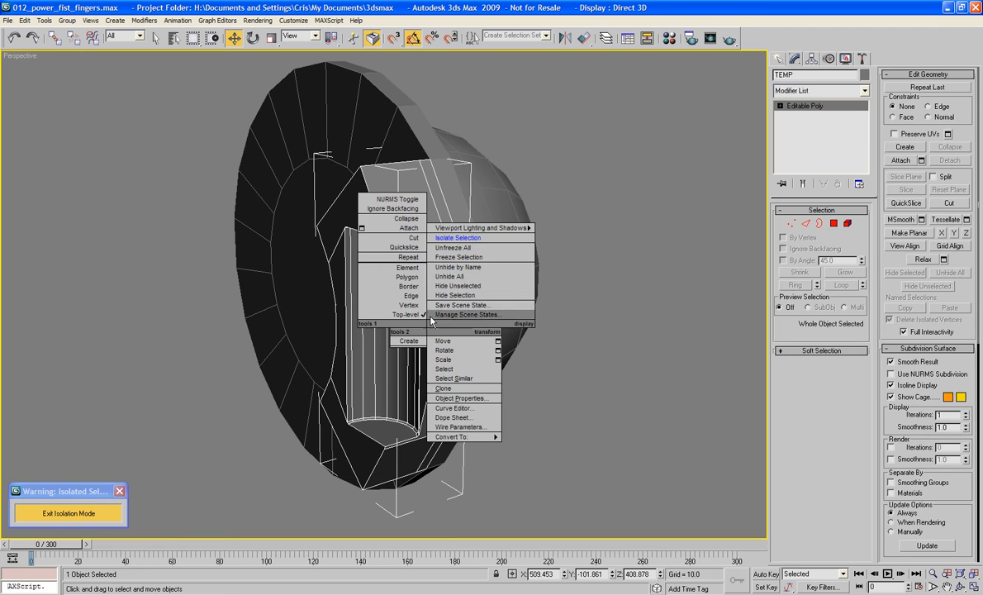
click(466, 295)
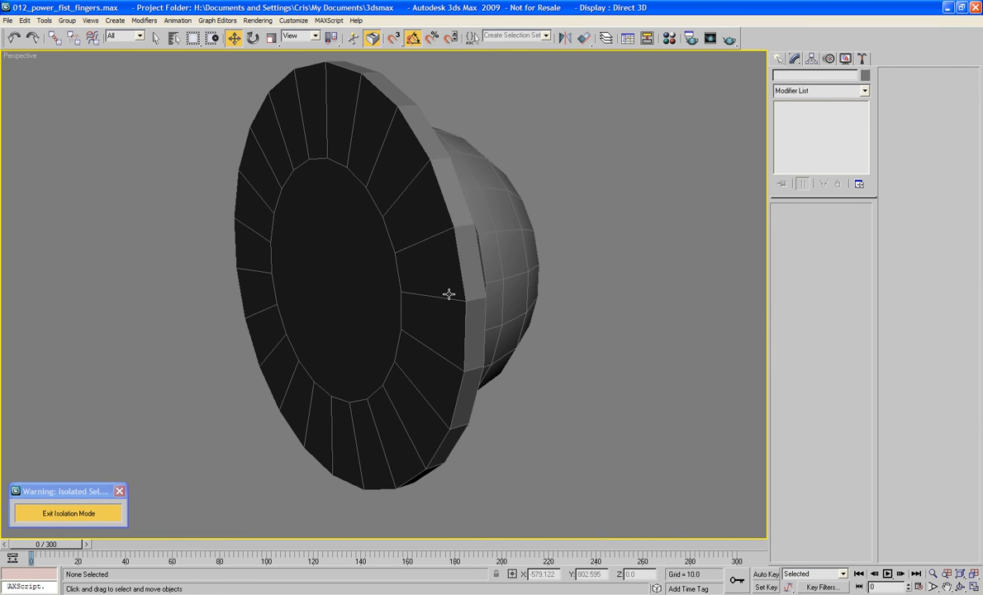
click(448, 294)
right_click(450, 291)
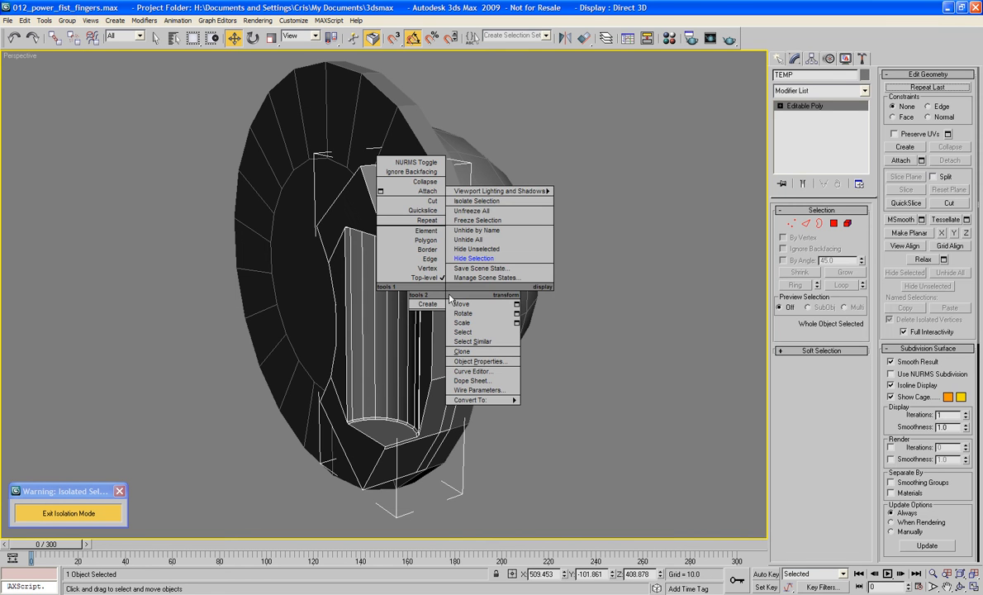
alt+middle_drag(468, 320, 522, 412)
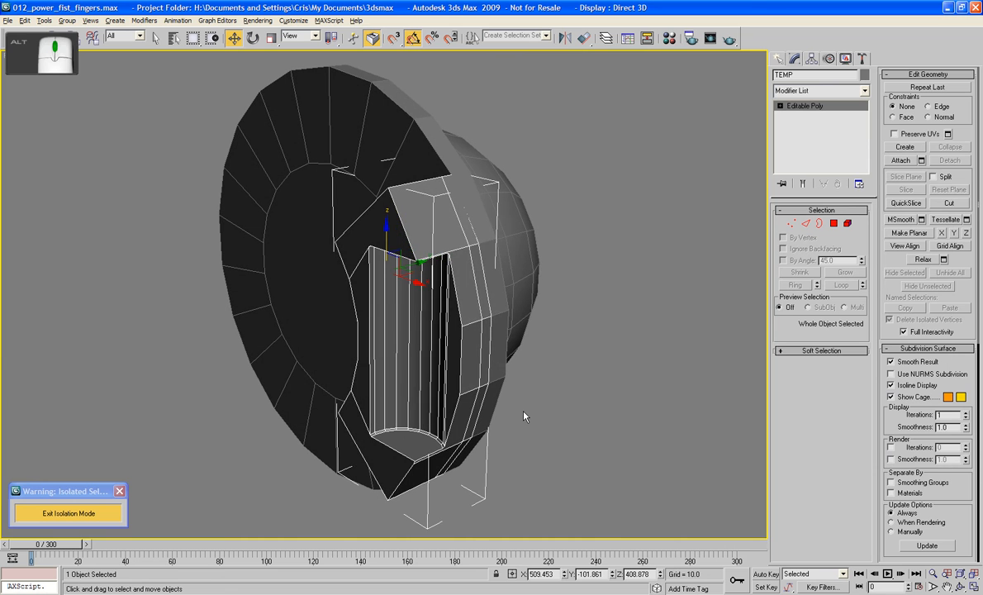
Hide the block and select the wrist
right_click(425, 313)
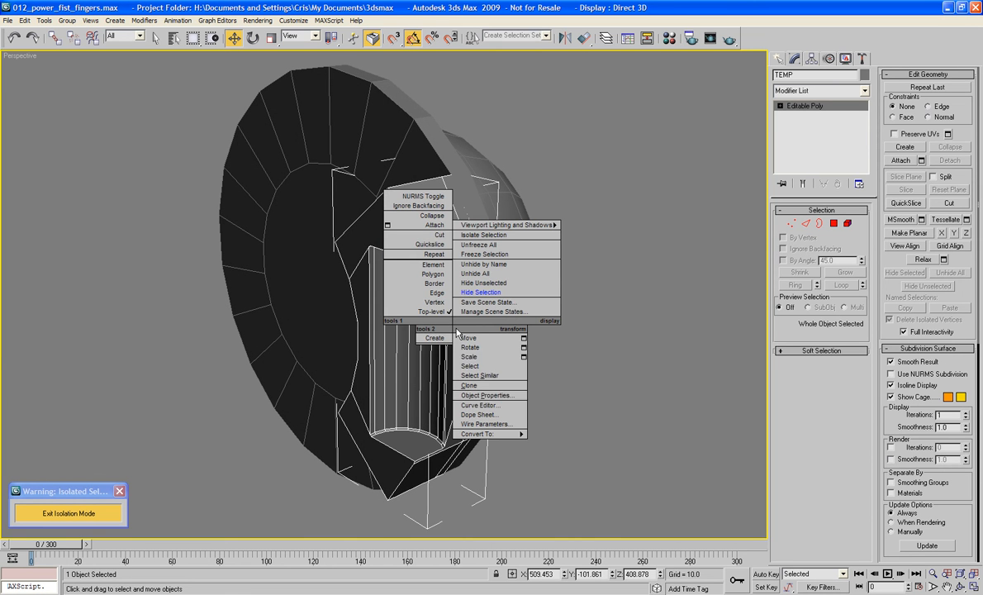
click(489, 292)
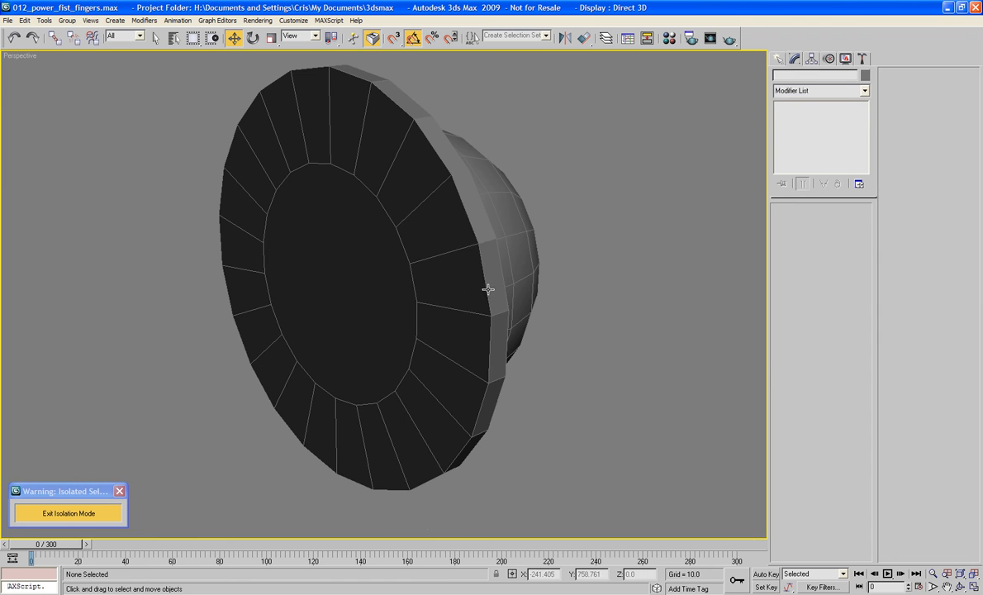
click(471, 217)
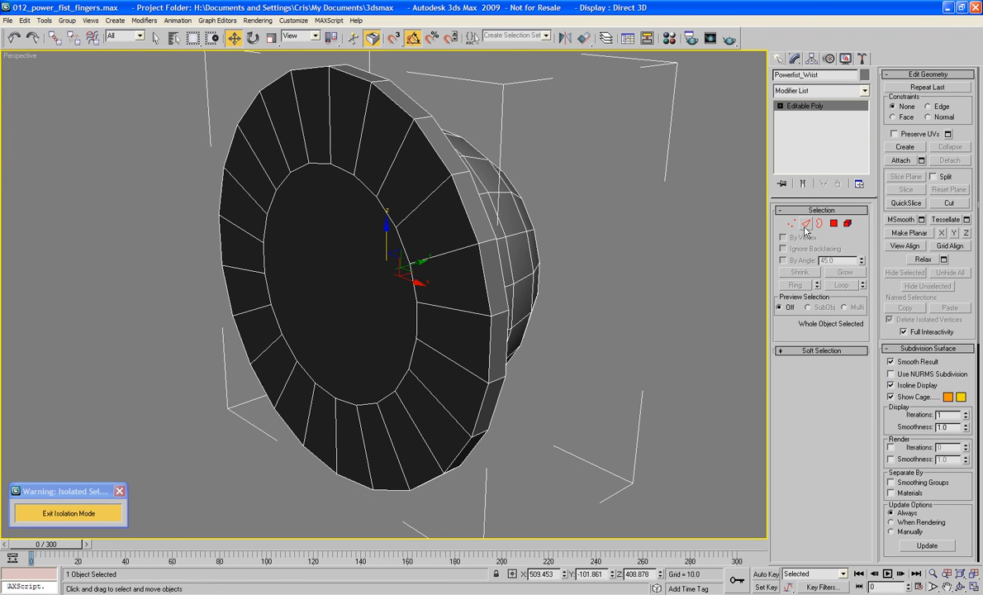
Delete five adjacent polygons on each of two opposite sides of the wrist's front ring
click(835, 223)
click(446, 213)
ctrl+click(458, 279)
ctrl+click(463, 334)
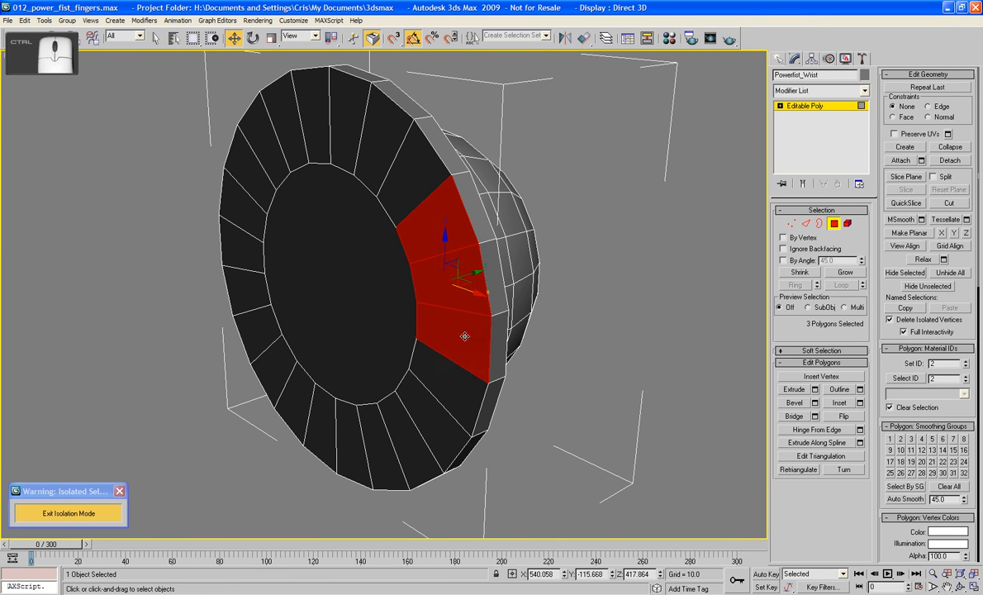
ctrl+click(466, 416)
ctrl+click(445, 422)
alt+middle_drag(302, 307, 373, 284)
ctrl+click(240, 175)
ctrl+click(218, 211)
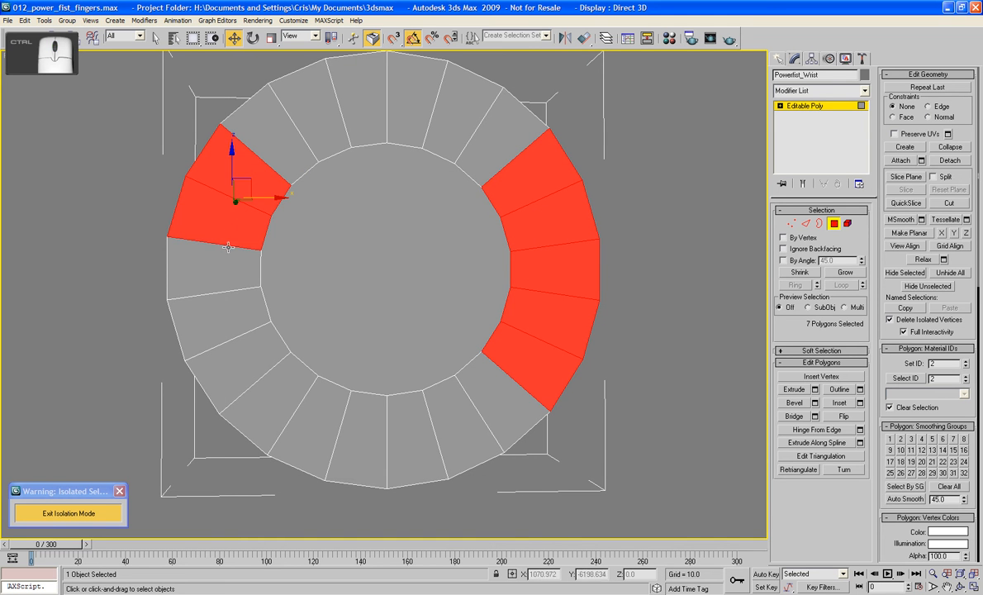
ctrl+click(215, 264)
ctrl+click(219, 310)
ctrl+click(241, 365)
alt+middle_drag(241, 365, 324, 325)
key(Delete)
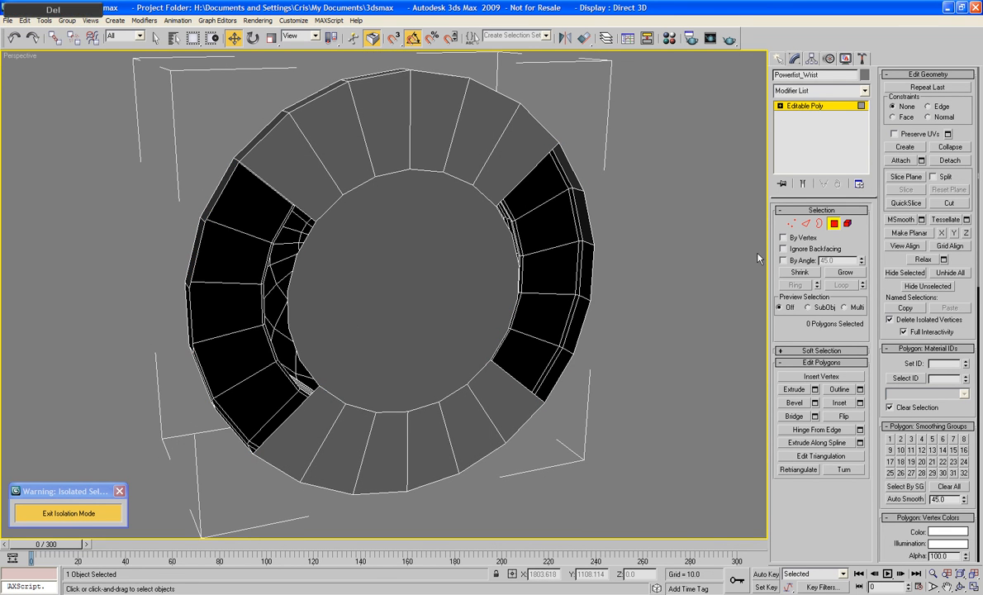
Leave the wrist's polygon editing, unhide all objects and exit isolation
key(ctrl+b)
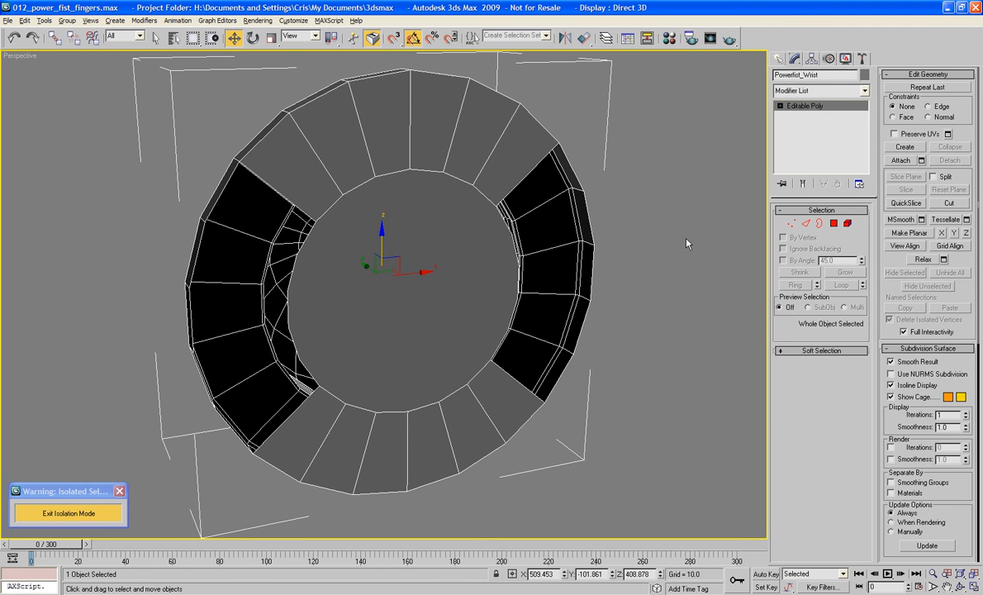
right_click(648, 247)
click(661, 191)
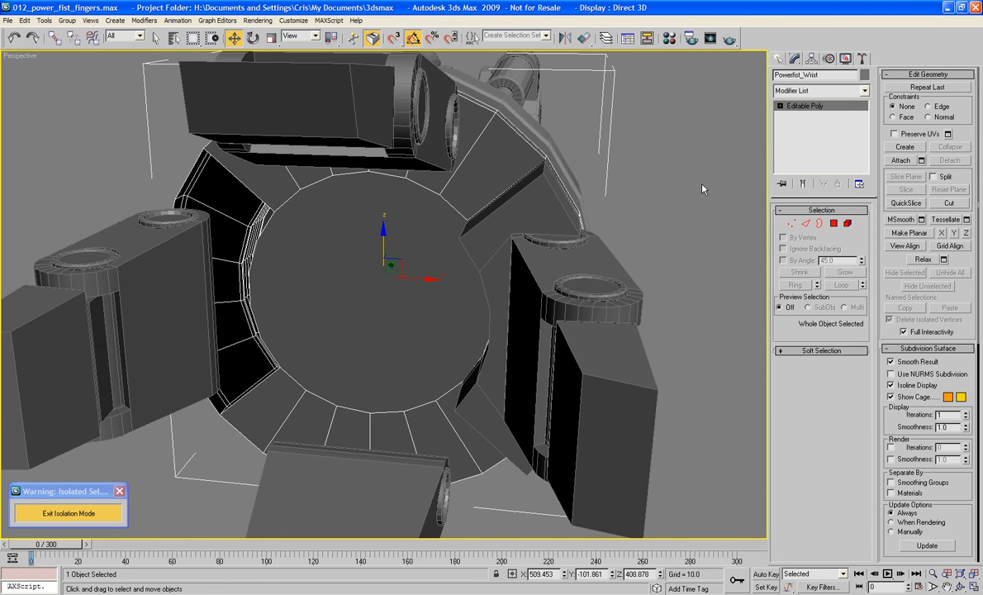
alt+middle_drag(702, 190, 659, 187)
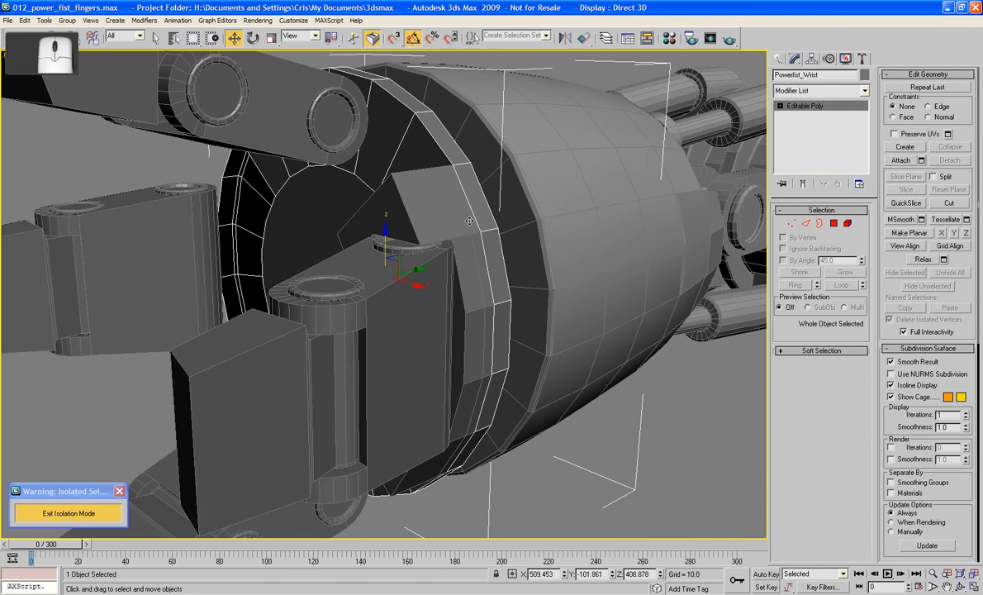
click(54, 516)
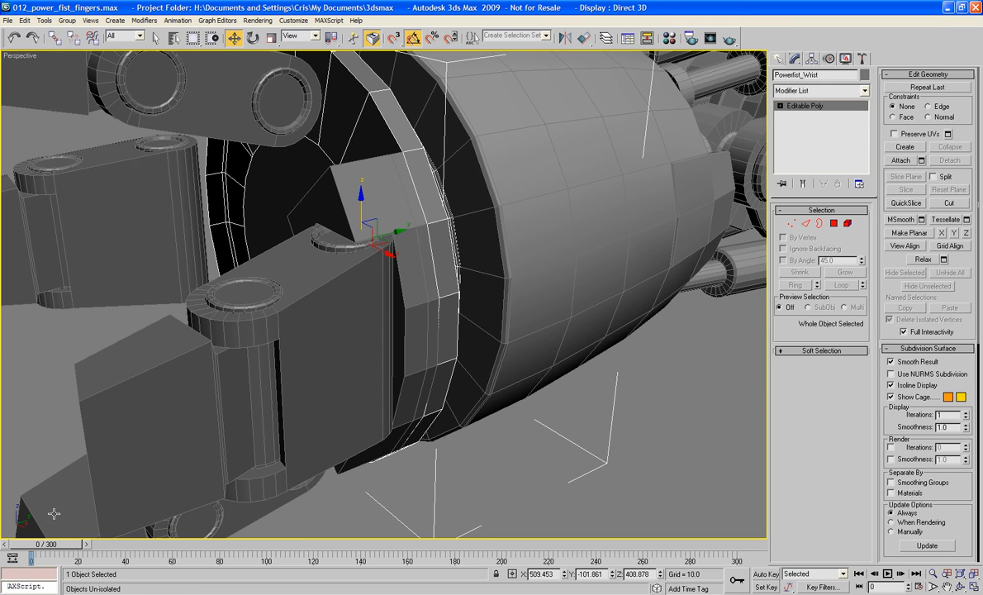
Isolate the block with the wrist again and select only the block
click(579, 426)
click(400, 215)
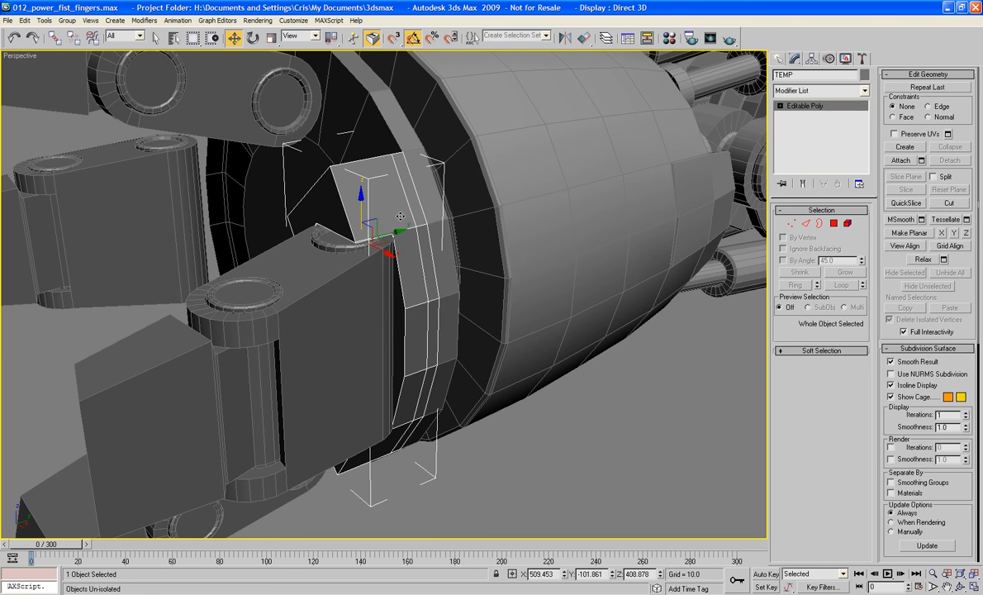
ctrl+click(443, 231)
right_click(441, 229)
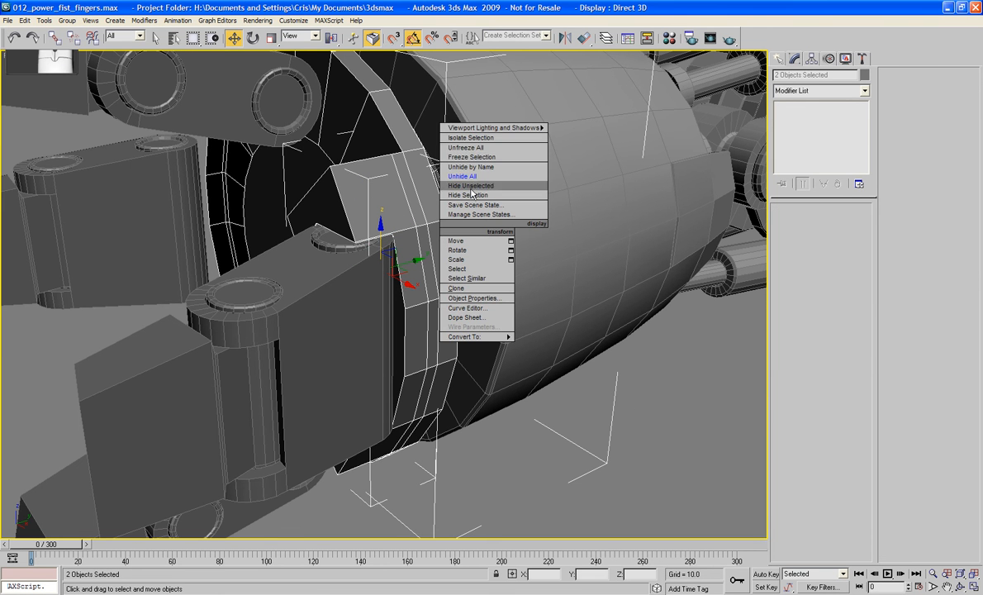
click(470, 138)
click(635, 445)
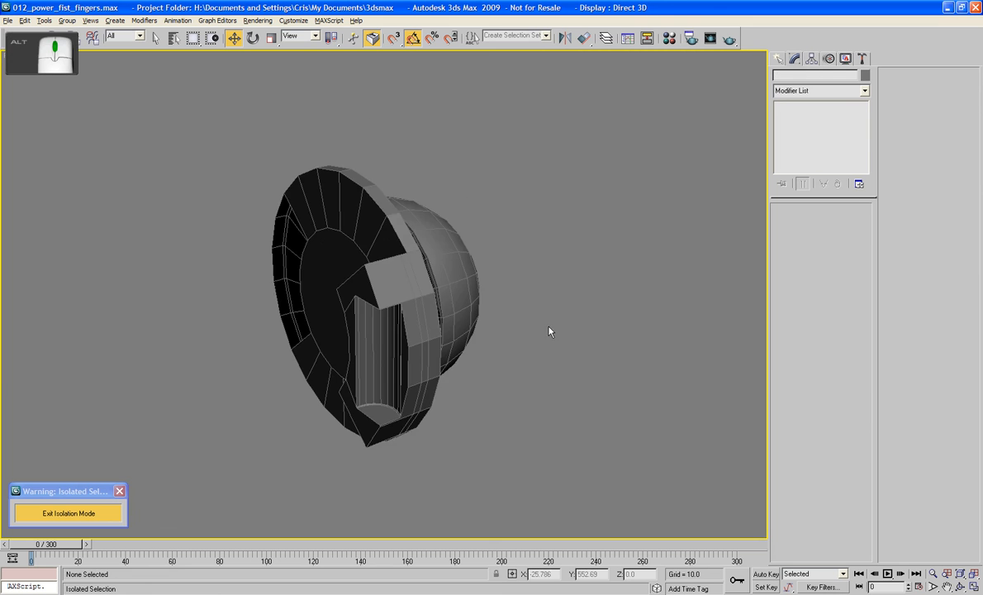
alt+middle_drag(549, 329, 576, 329)
click(423, 274)
alt+middle_drag(424, 275, 442, 310)
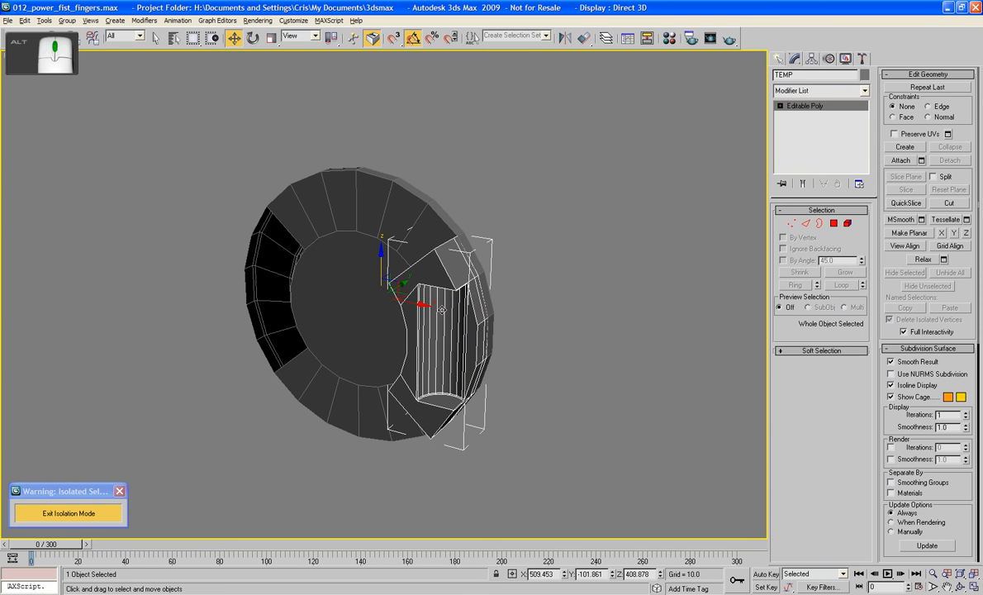
Delete the large back polygon of the block where it meets the wrist, and leave polygon editing
click(455, 286)
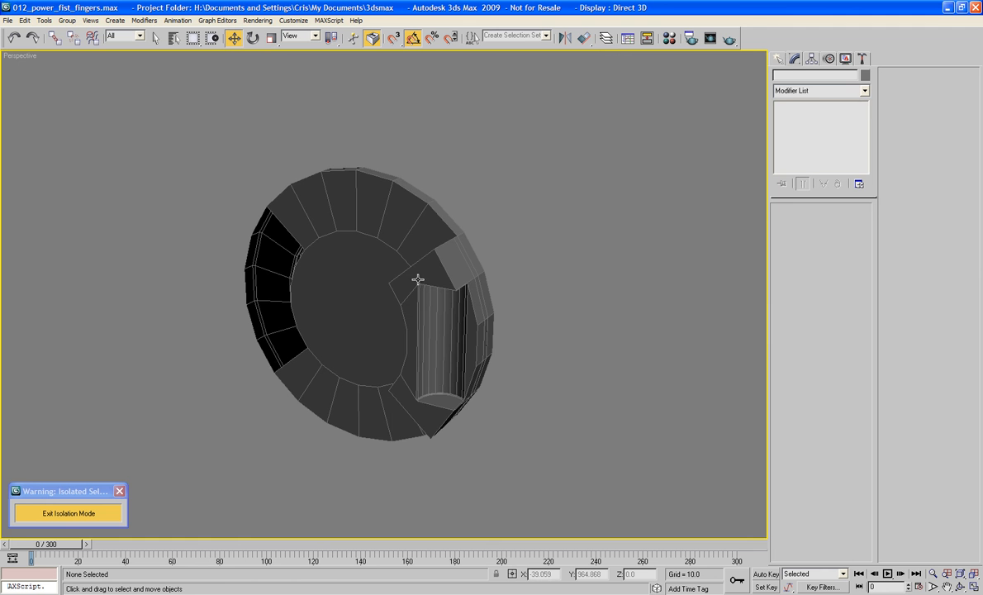
click(417, 279)
alt+middle_drag(400, 274, 318, 291)
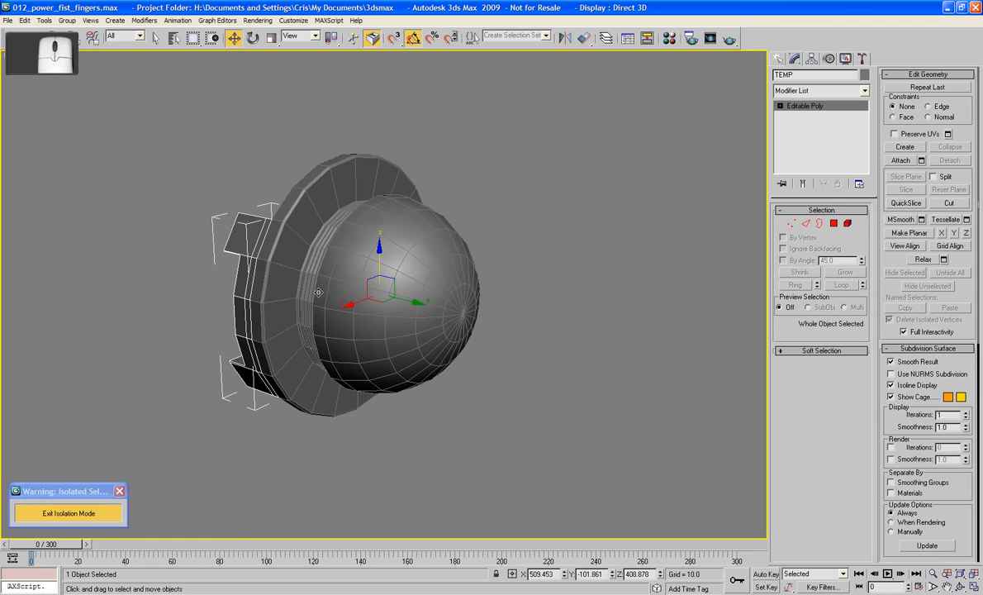
scroll(318, 292, up, 5)
middle_drag(439, 304, 676, 298)
key(F3)
click(834, 223)
click(392, 130)
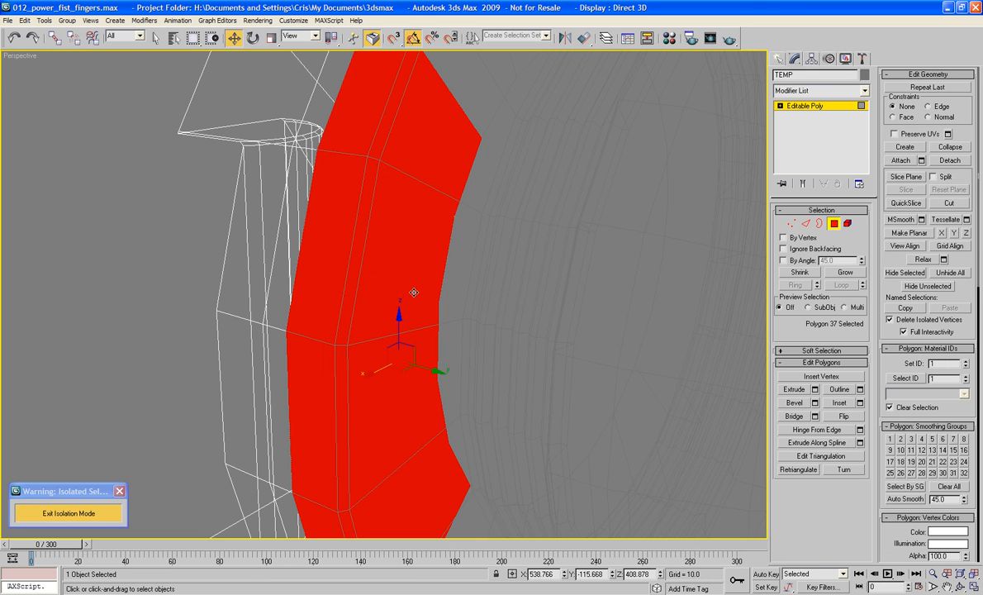
alt+middle_drag(413, 294, 481, 296)
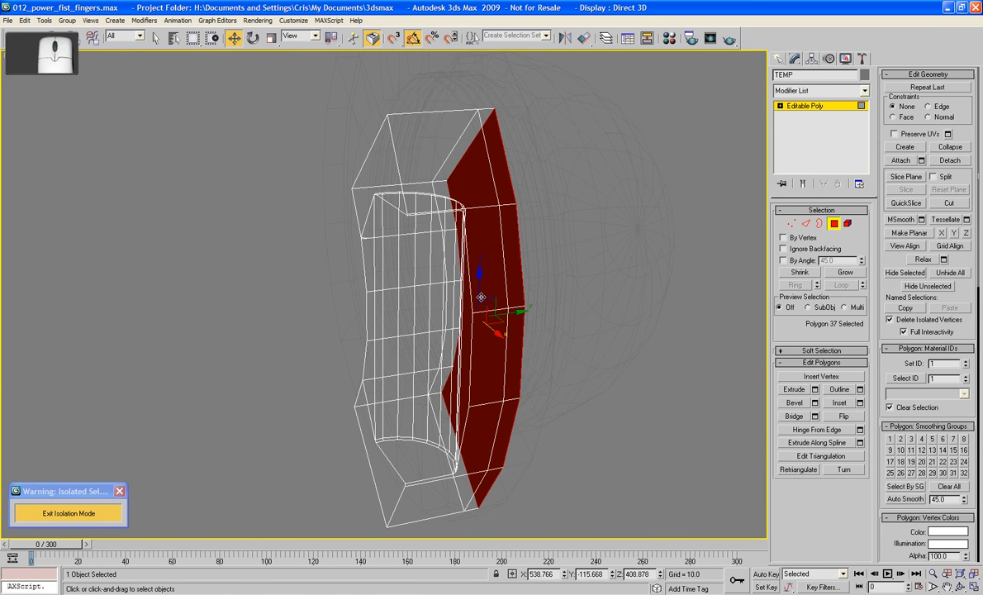
key(ctrl+d)
key(F3)
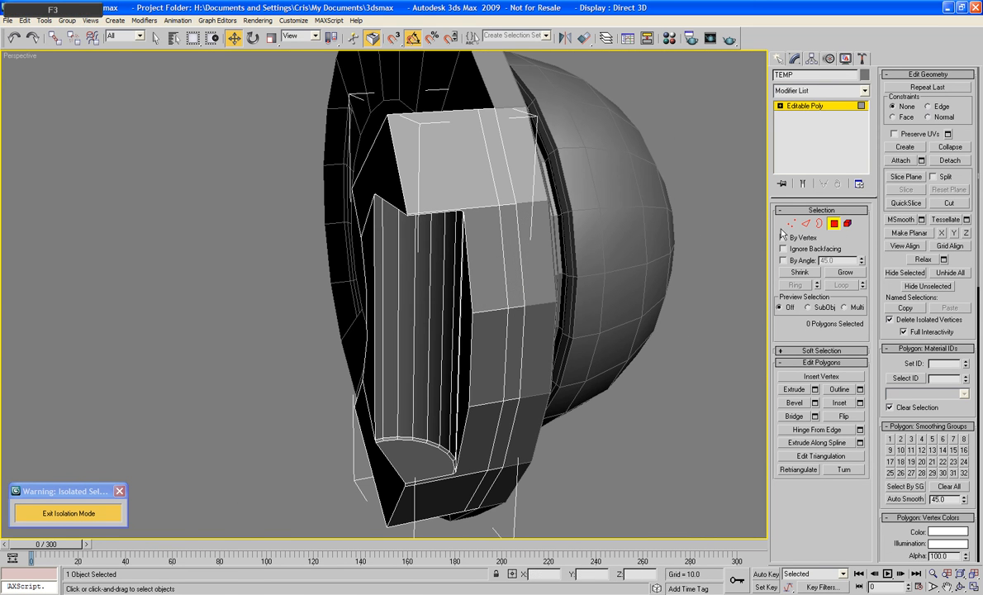
click(833, 224)
Clone the block as a copy rotated 180 degrees about the wrist's axis onto the opposite side
alt+middle_drag(570, 235, 710, 218)
scroll(592, 231, down, 4)
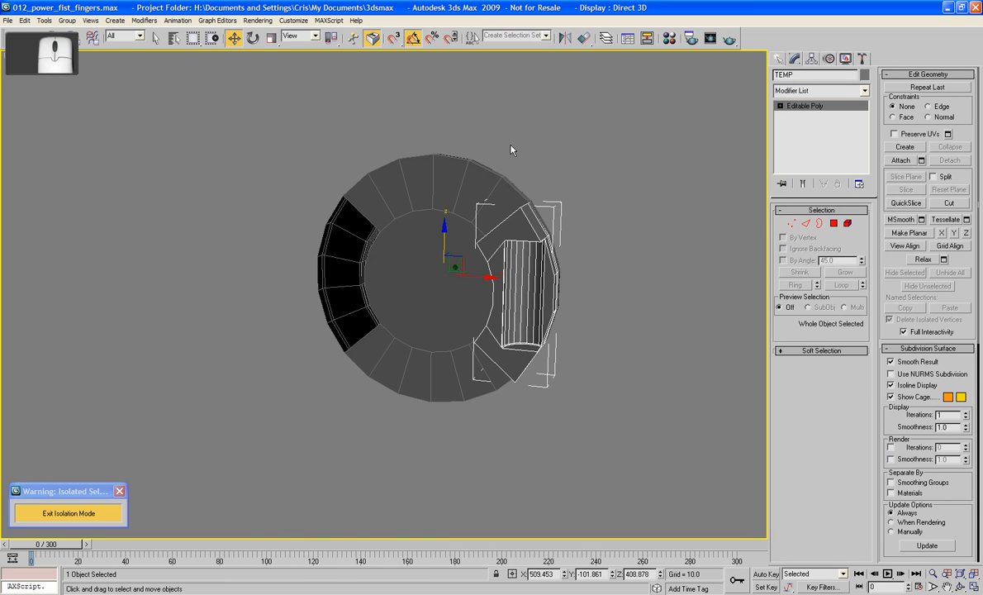
click(252, 39)
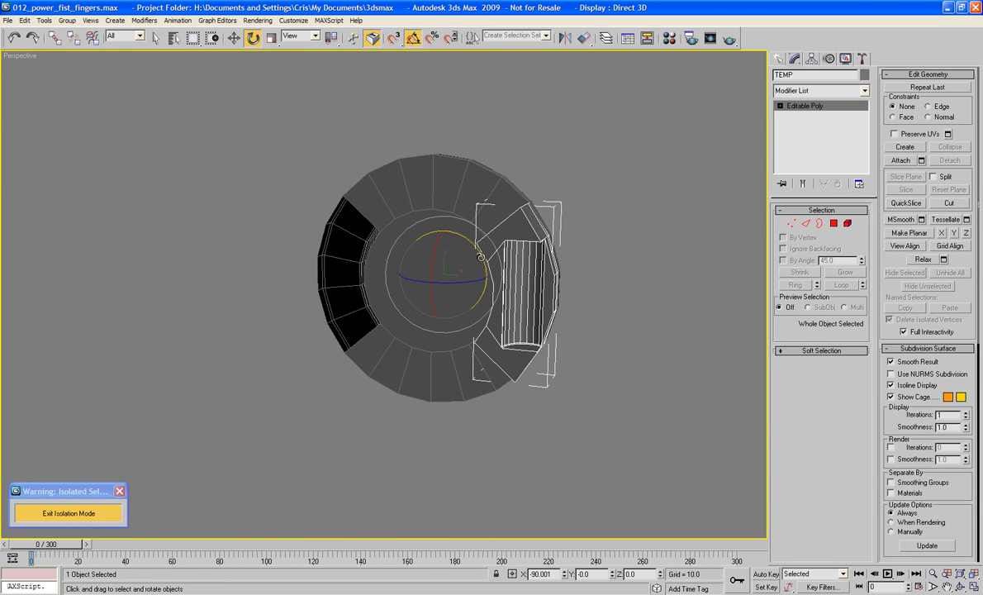
mouse_move(478, 253)
shift+mouse_down()
mouse_move(467, 221)
mouse_move(433, 184)
mouse_move(390, 182)
shift+mouse_up()
click(474, 356)
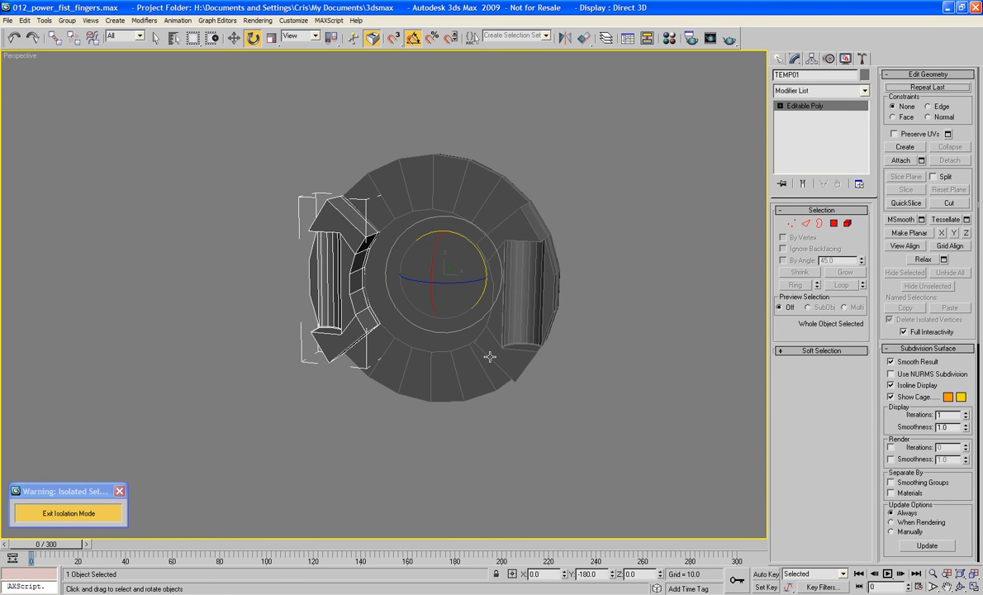
Select both opposite mounts and clone them as a copy rotated 85 degrees about the wrist's axis
click(592, 268)
click(522, 222)
ctrl+click(343, 230)
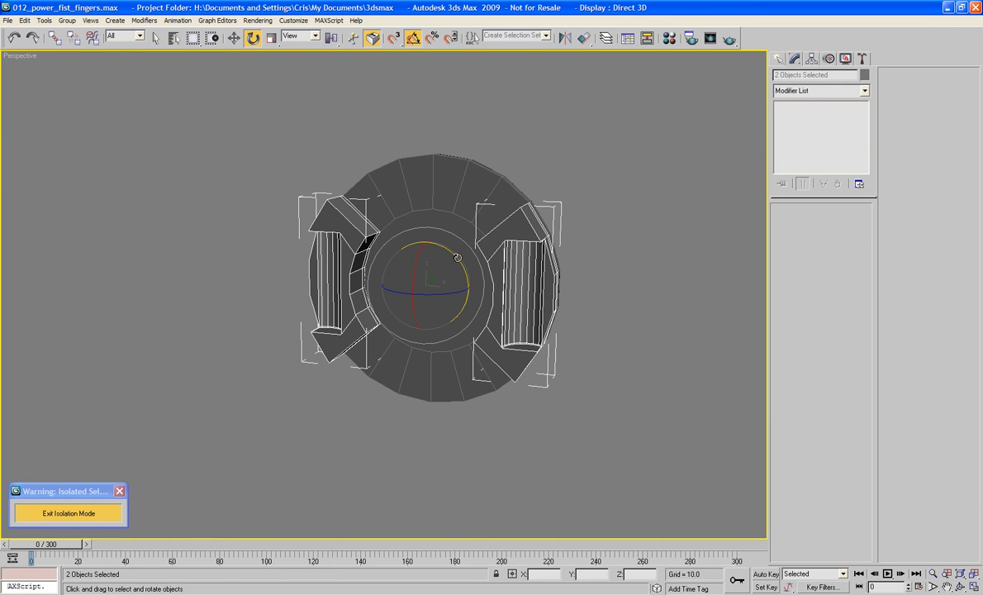
shift+drag(456, 258, 487, 302)
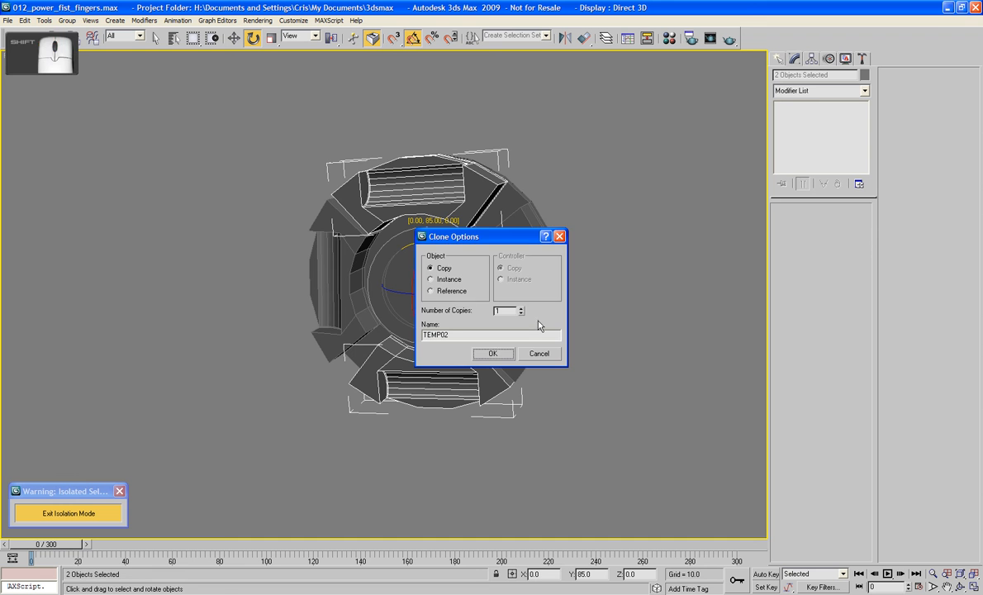
click(492, 354)
click(621, 215)
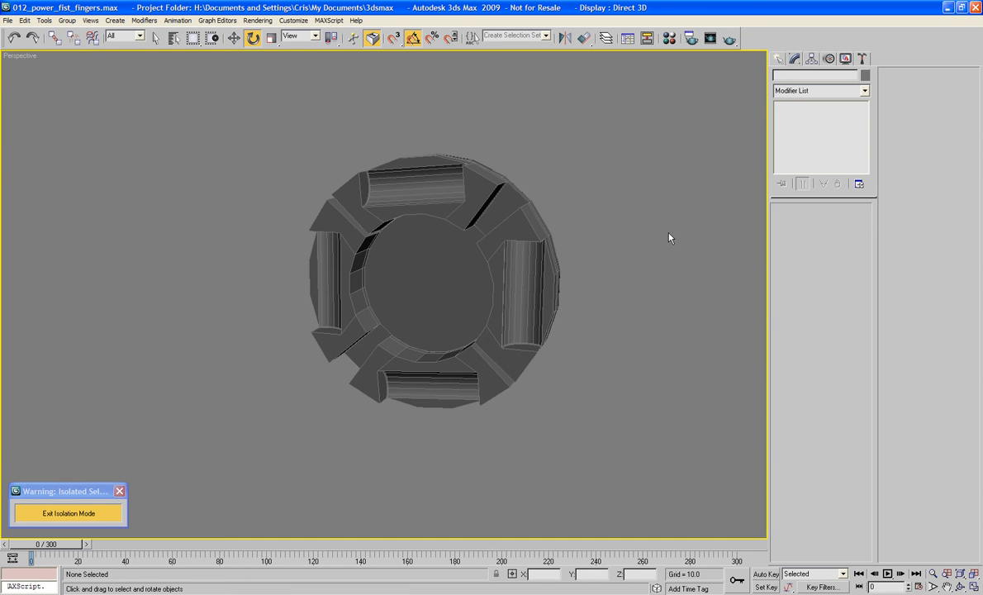
Rotate the two cloned upper and lower mounts together by another 5 degrees about the Y axis
mouse_move(621, 215)
alt+middle_down()
mouse_move(624, 229)
mouse_move(672, 227)
mouse_move(468, 256)
mouse_move(510, 337)
mouse_move(557, 329)
mouse_move(588, 342)
mouse_move(610, 332)
alt+middle_up()
scroll(609, 331, up, 3)
middle_drag(496, 282, 350, 370)
alt+middle_drag(586, 340, 586, 341)
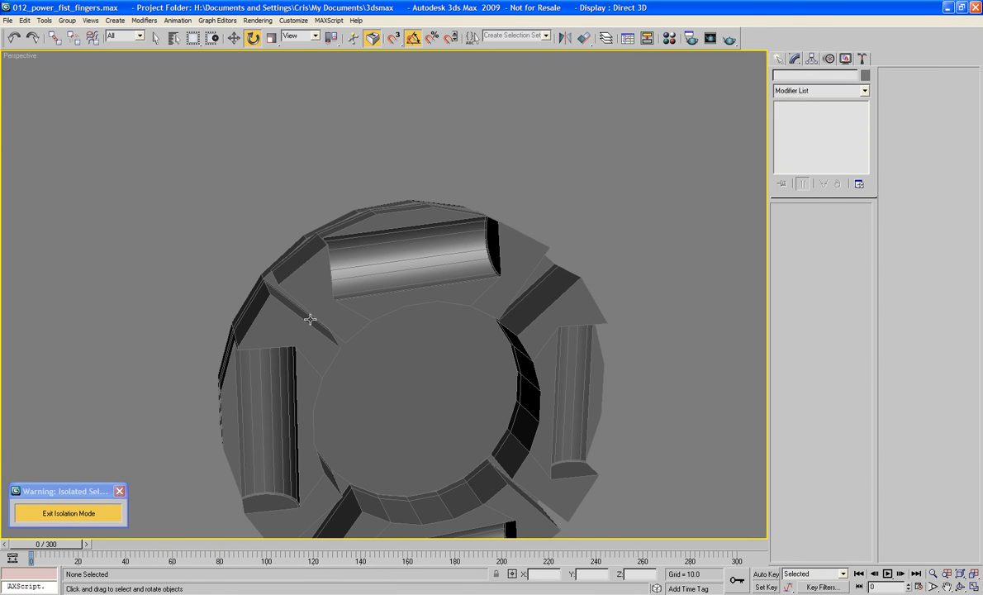
alt+middle_drag(557, 454, 536, 305)
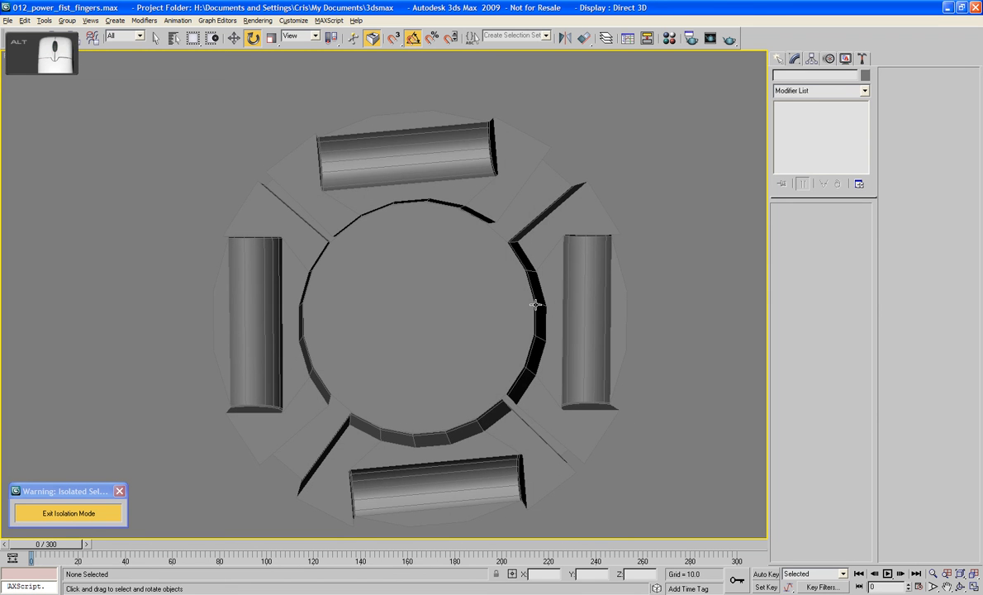
ctrl+click(485, 175)
ctrl+click(537, 477)
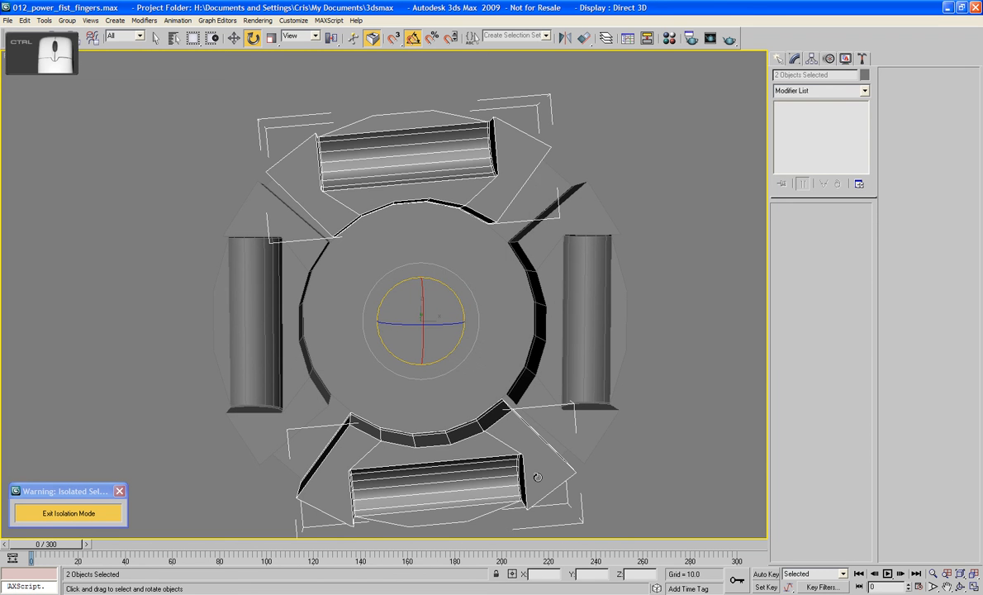
drag(466, 310, 459, 306)
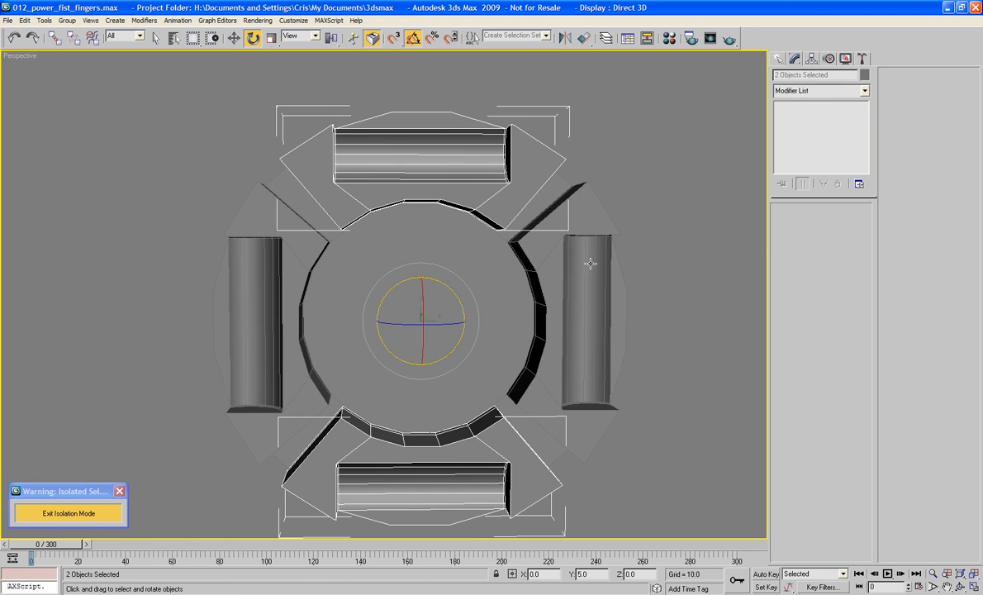
click(549, 245)
Delete all cloned mounts, keeping only the original TEMP block on the wrist
alt+middle_drag(549, 245, 435, 331)
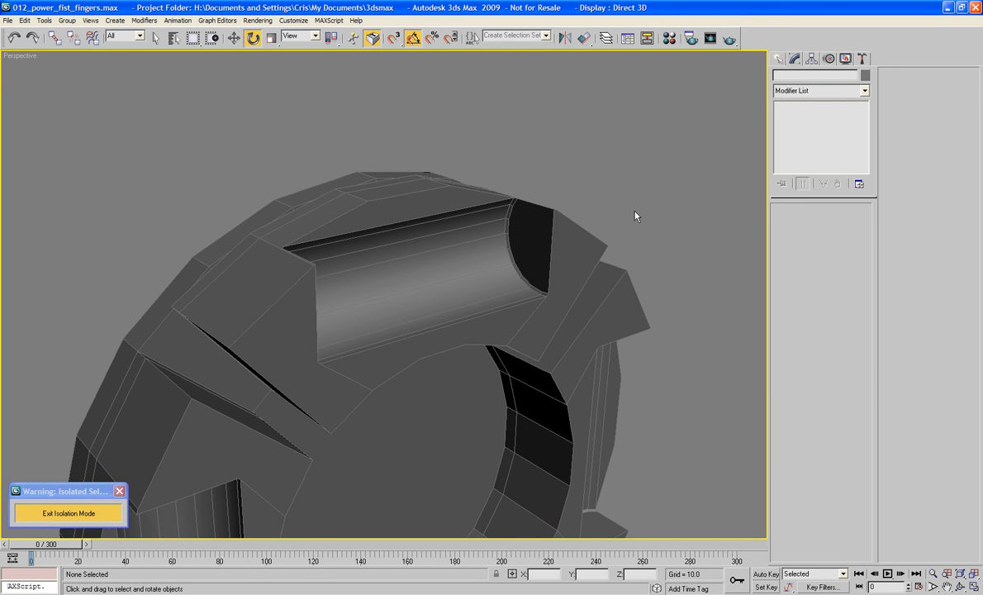
click(246, 314)
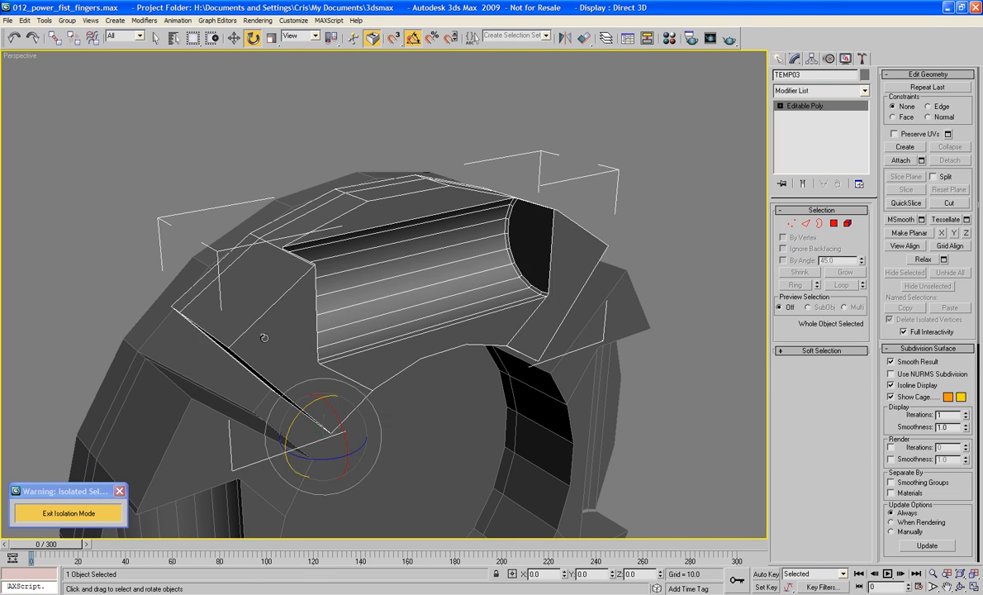
alt+middle_drag(246, 314, 471, 318)
scroll(475, 319, down, 4)
ctrl+click(512, 344)
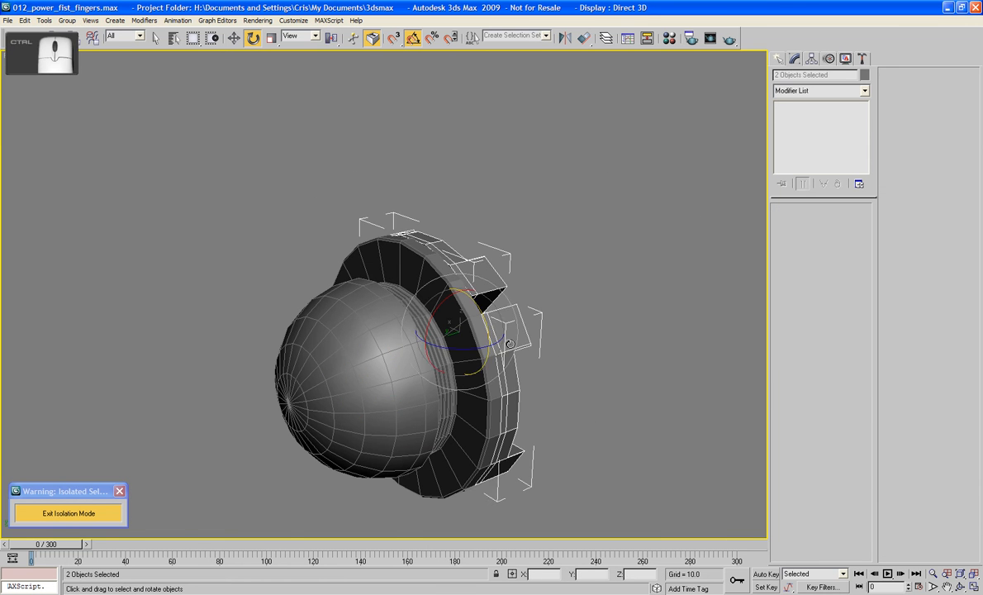
click(623, 322)
click(473, 278)
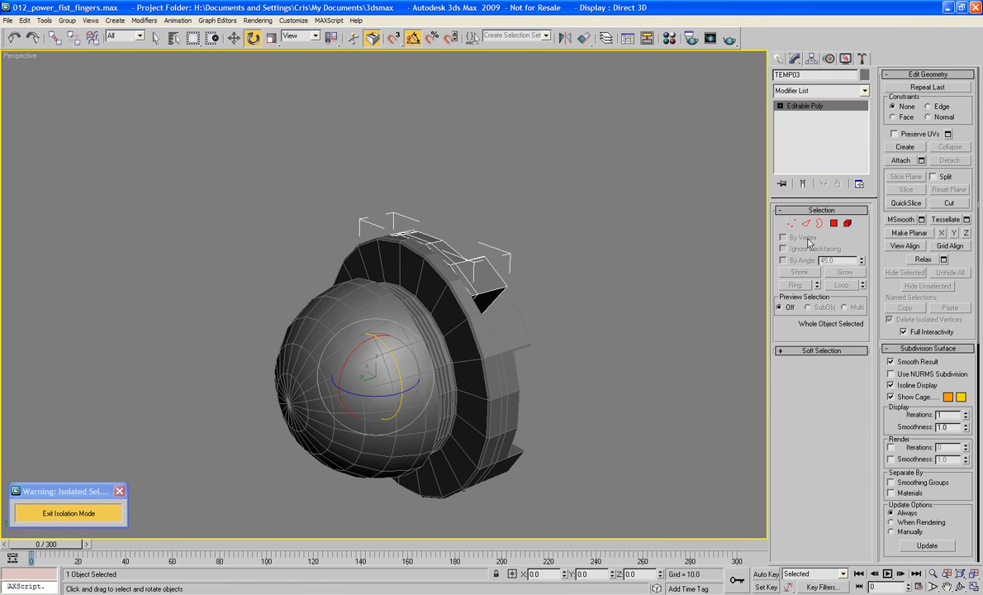
key(Delete)
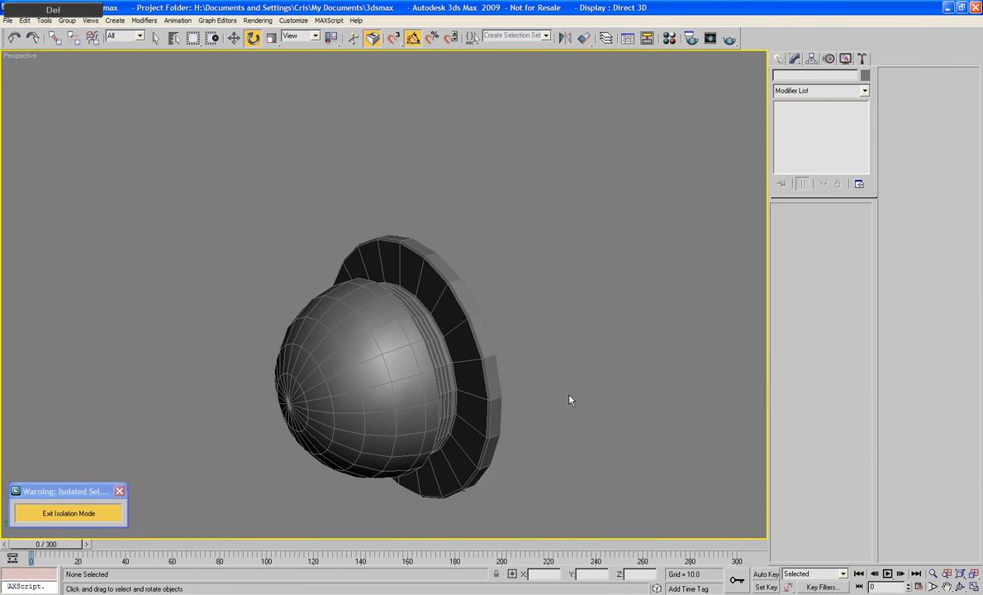
alt+middle_drag(566, 374, 487, 344)
click(415, 438)
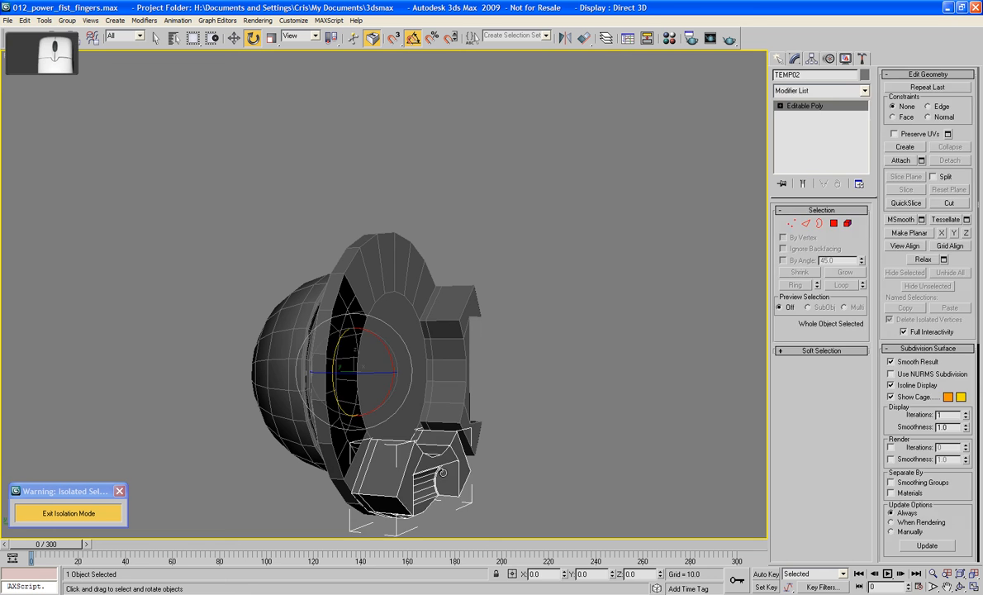
key(Delete)
Select all open border edges of the remaining block, cap them and leave border editing
click(450, 402)
alt+middle_drag(450, 402, 444, 214)
scroll(411, 430, up, 3)
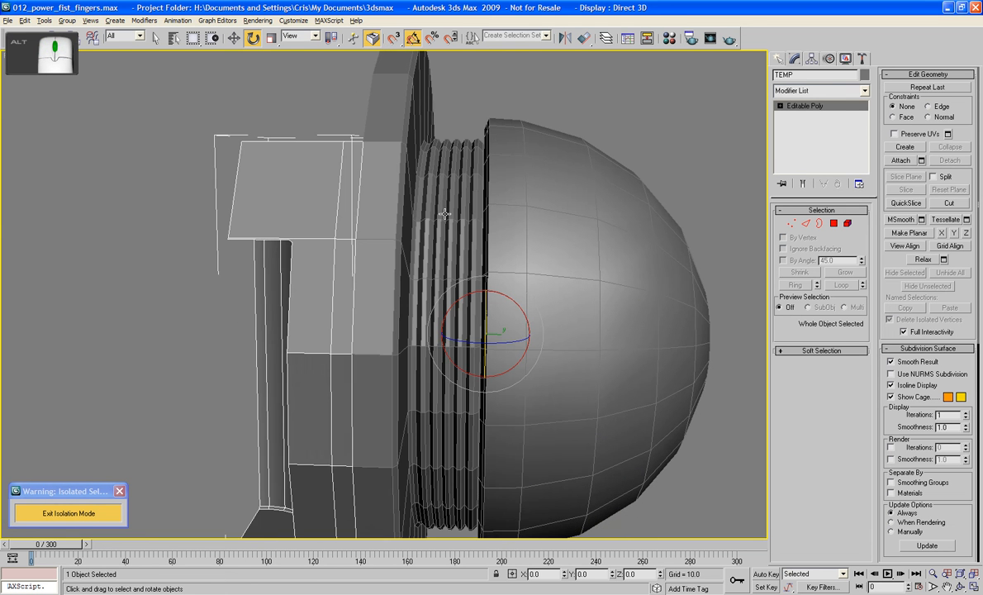
key(ctrl+a)
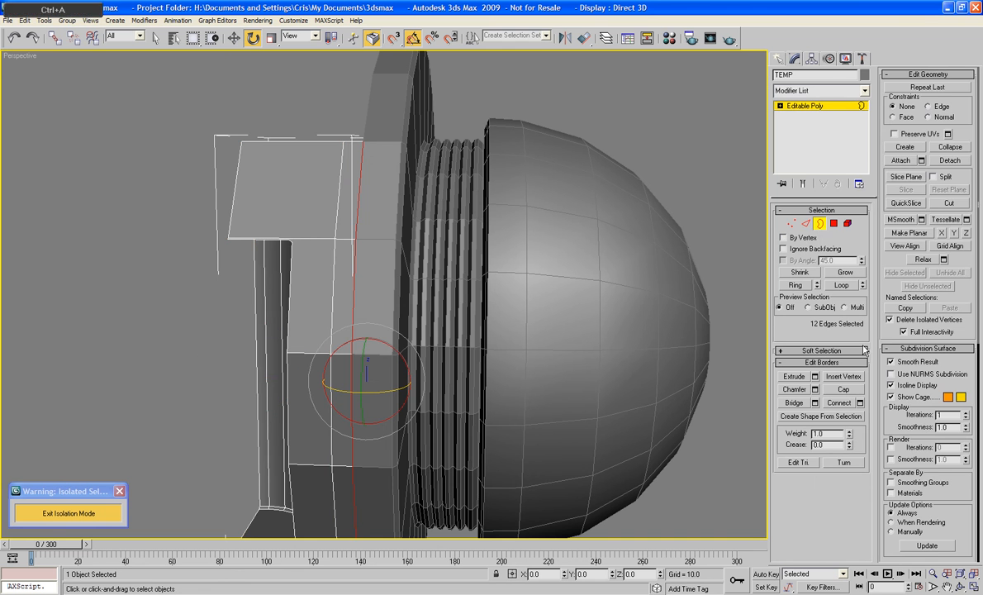
click(820, 224)
Rotate the block -90 degrees about the Y axis to the top of the wrist's front ring
alt+middle_drag(305, 239, 459, 259)
middle_drag(289, 276, 522, 251)
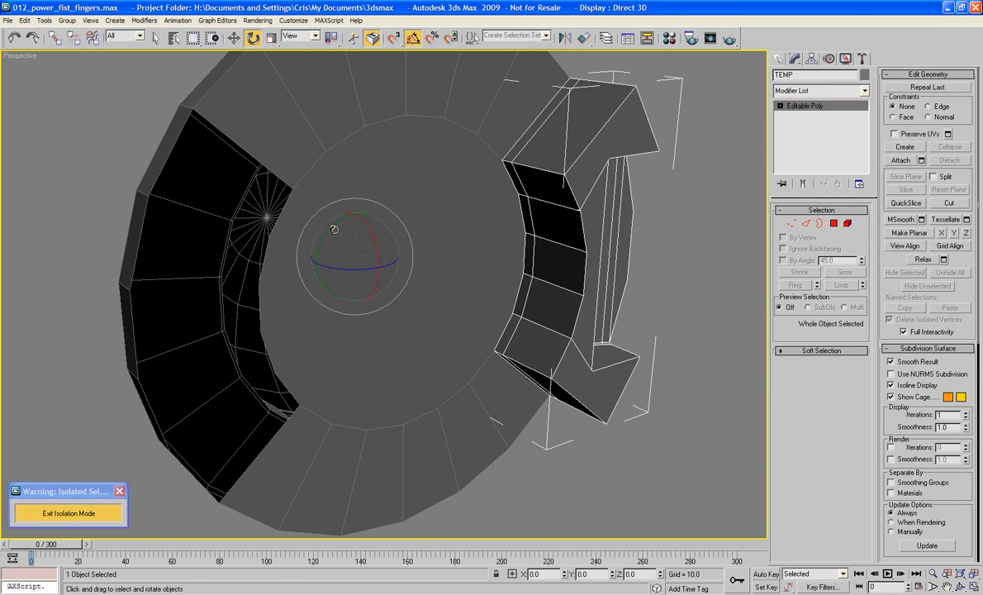
drag(318, 217, 329, 308)
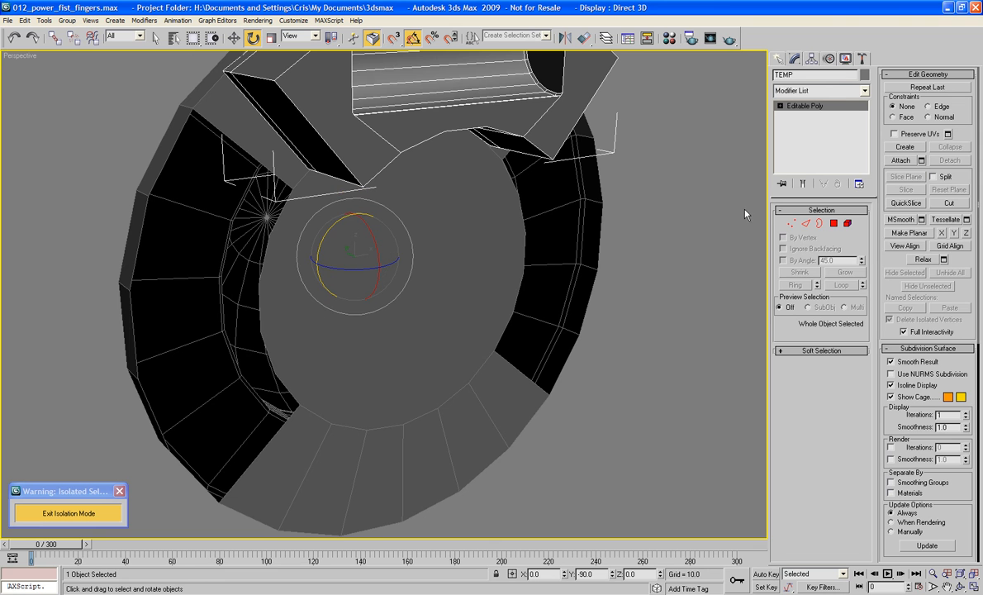
Cap both open borders on the wrist's front ring, then leave border editing and clear the selection
click(515, 278)
click(818, 224)
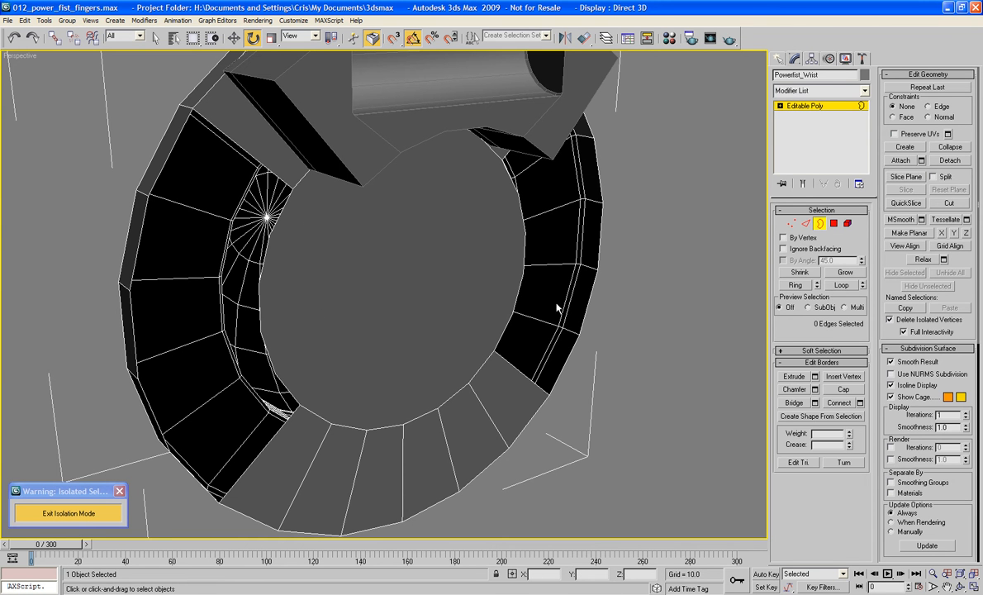
click(520, 284)
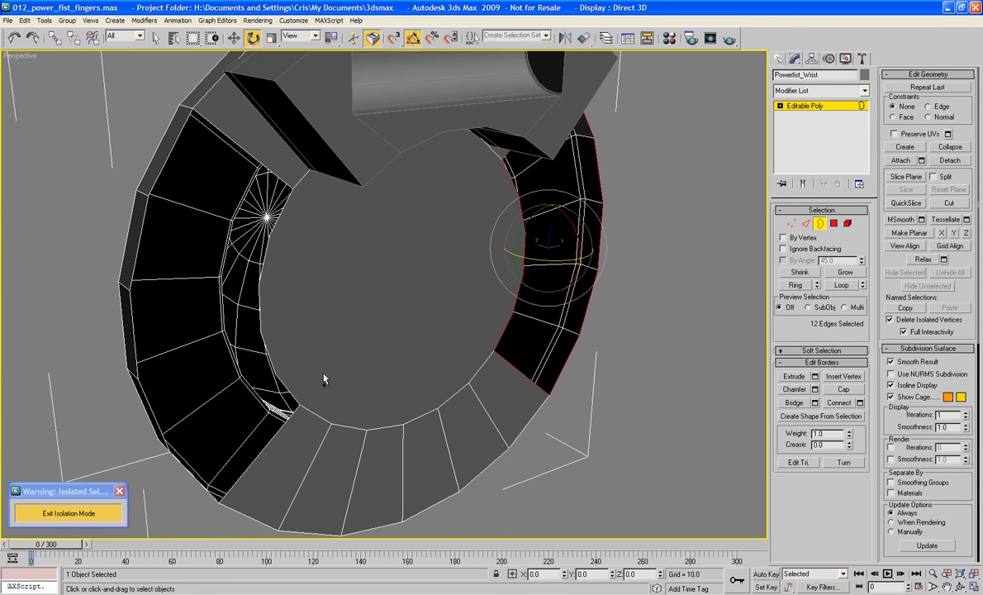
ctrl+click(276, 378)
click(843, 389)
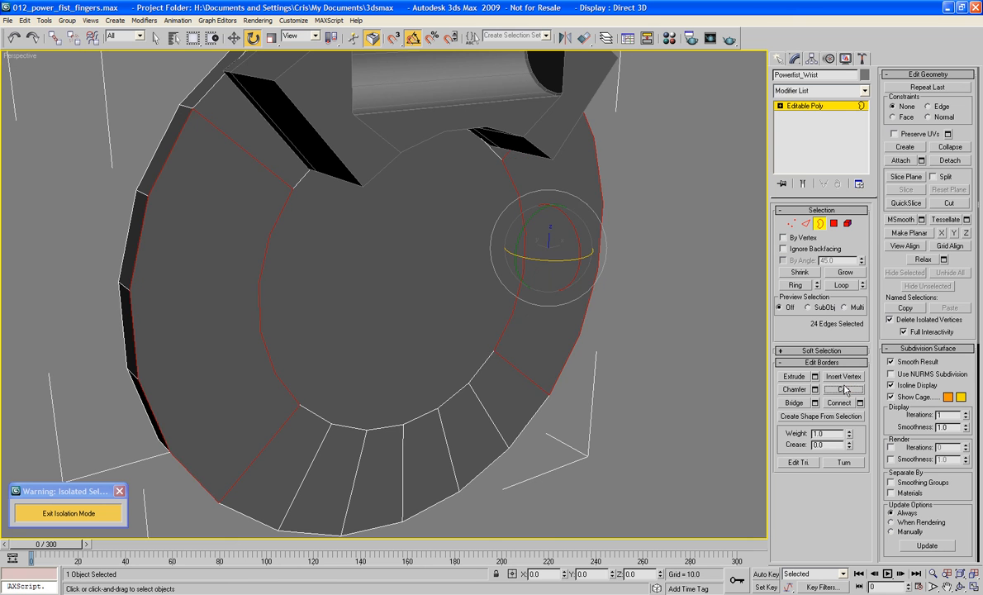
click(821, 225)
middle_drag(532, 187, 563, 294)
click(741, 208)
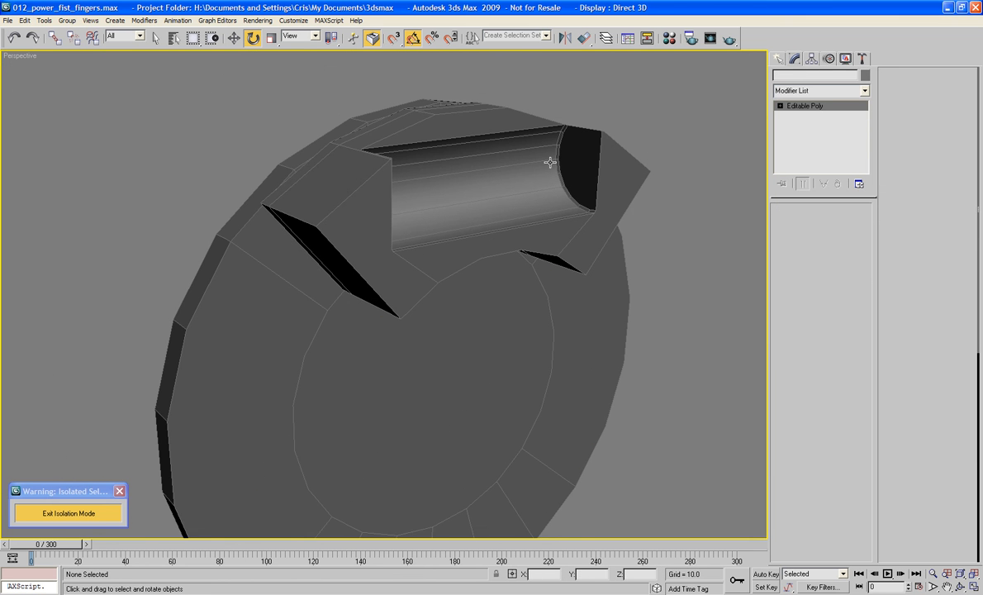
Rename the block Finger_Mount_01 and clone it as 4 copies at -90 degree intervals about the wrist's axis
click(549, 162)
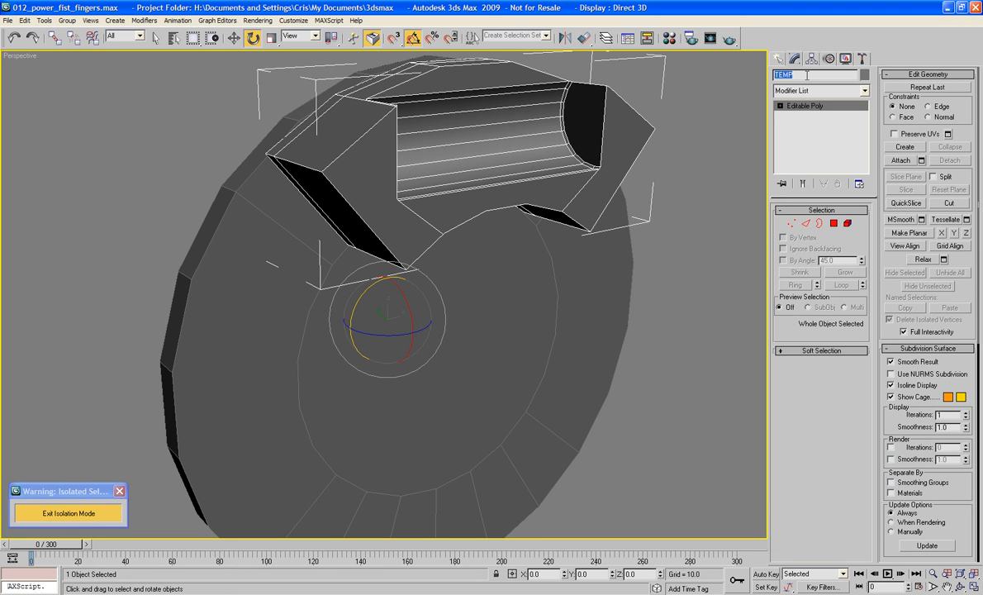
text(Finger_Mount_02)
mouse_move(355, 307)
shift+mouse_down()
mouse_move(356, 365)
mouse_move(373, 369)
shift+mouse_up()
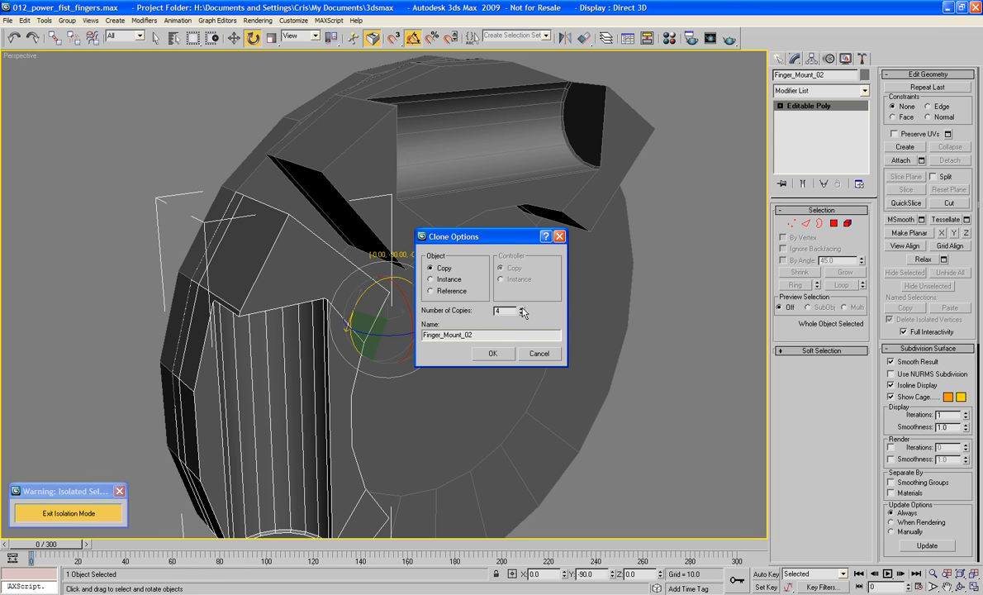
click(502, 354)
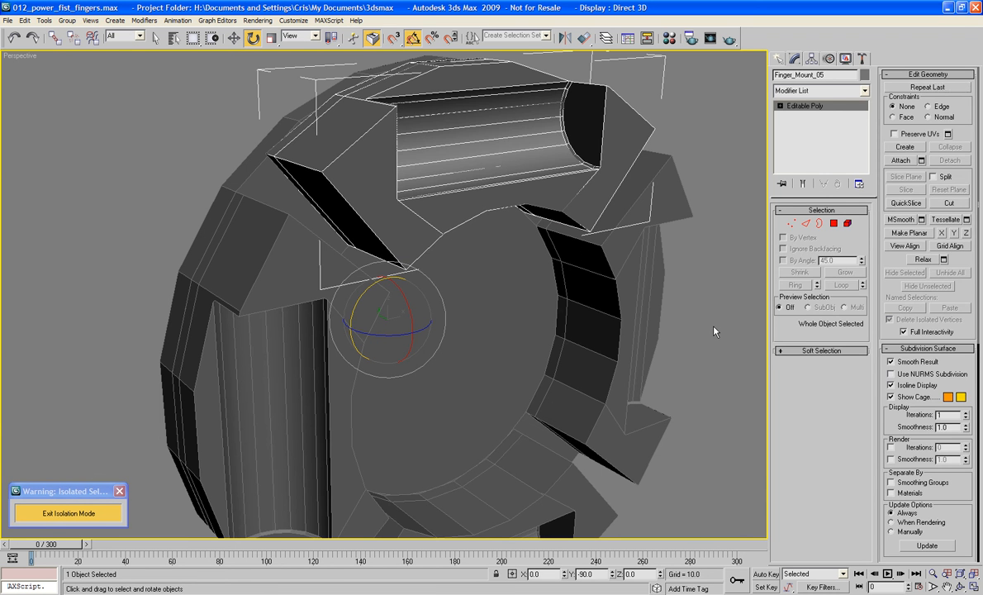
click(712, 331)
Select Finger_Mount_01 and attach the other finger mount copies around the wrist to it as one object
middle_drag(713, 331, 710, 311)
alt+middle_drag(505, 296, 482, 267)
scroll(482, 267, up, 5)
click(481, 268)
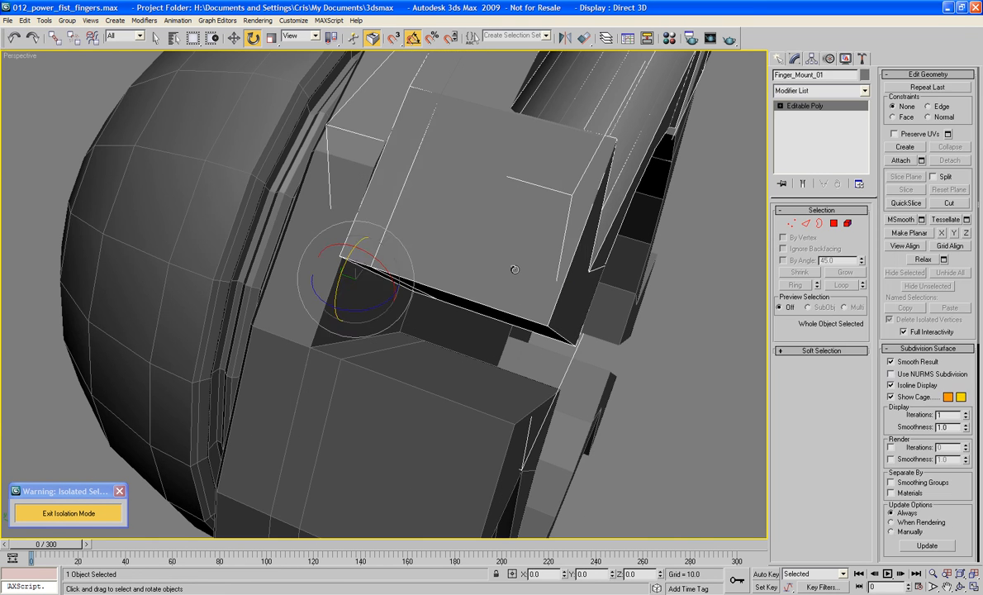
scroll(515, 200, down, 5)
alt+middle_drag(514, 201, 773, 189)
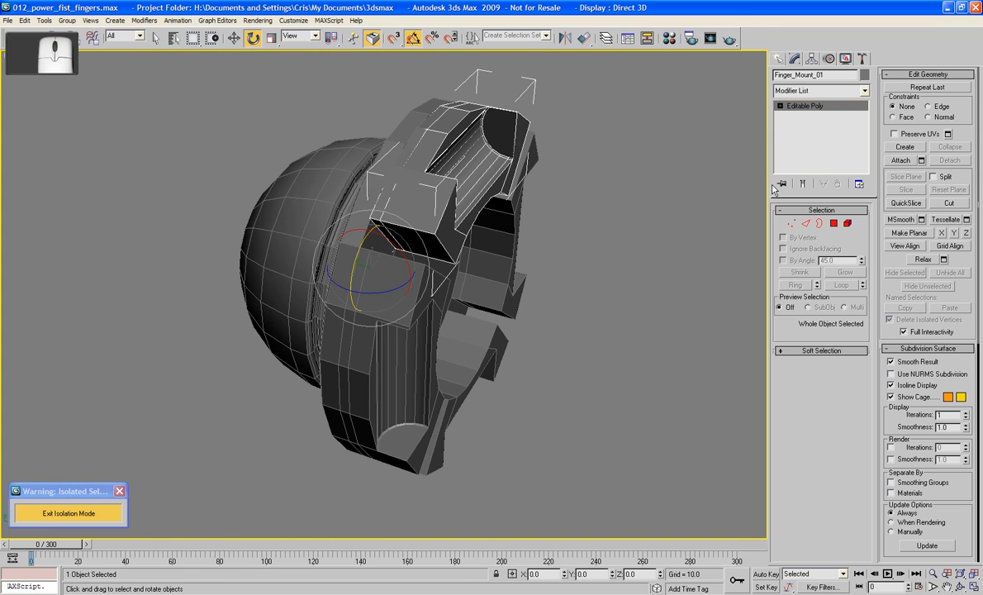
click(909, 161)
click(389, 364)
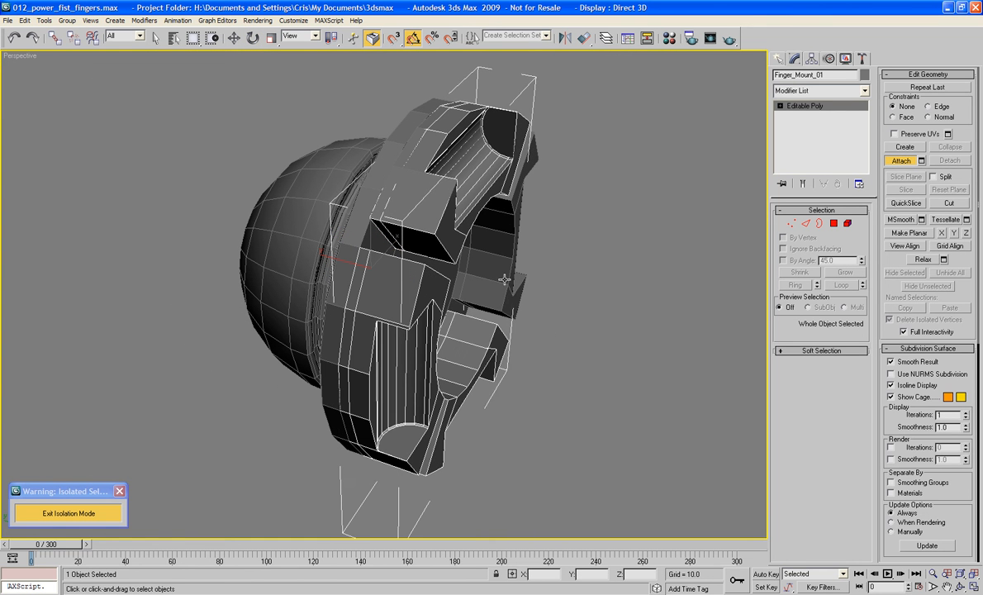
click(906, 164)
Exit isolation to bring back the whole fist, and isolate only the attached finger mount object
click(732, 296)
click(73, 514)
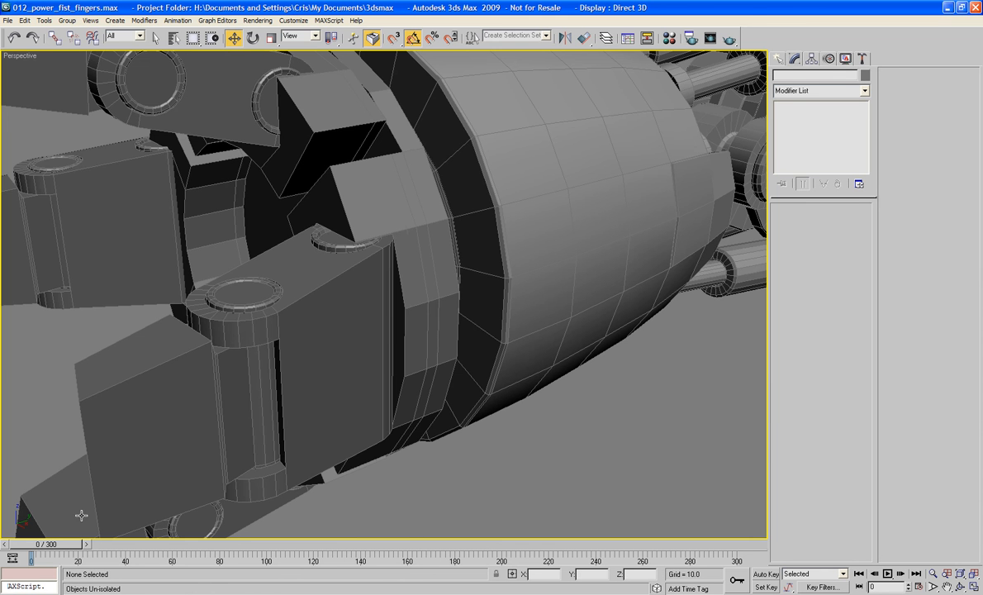
alt+middle_drag(395, 223, 394, 276)
key(z)
scroll(517, 209, up, 4)
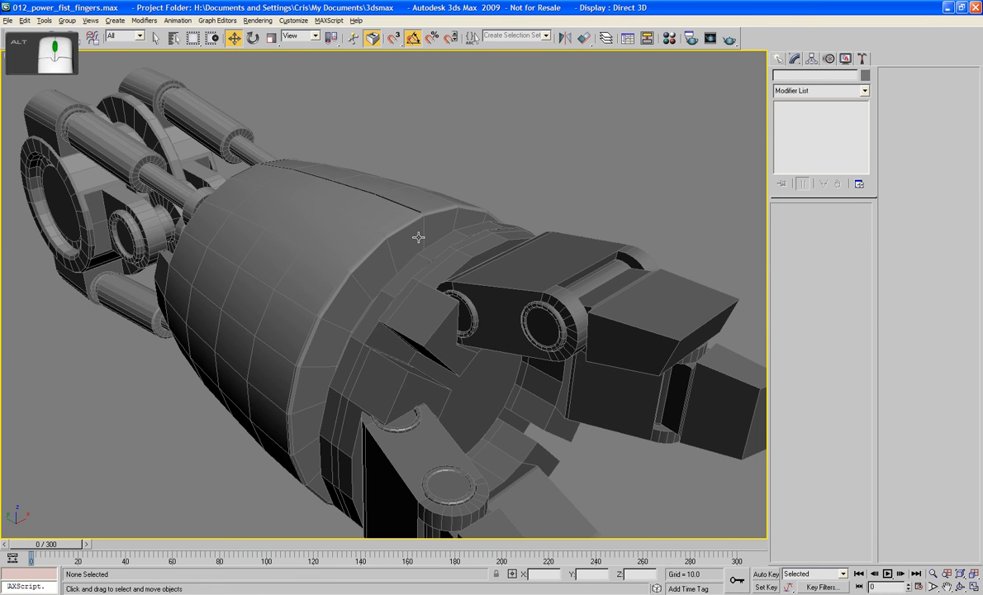
click(425, 314)
right_click(397, 299)
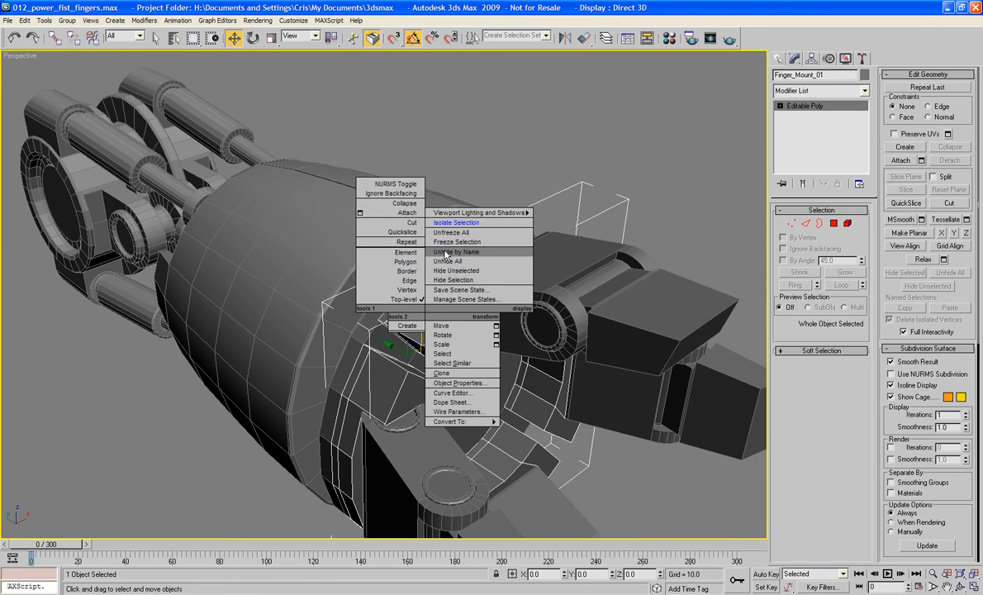
click(438, 158)
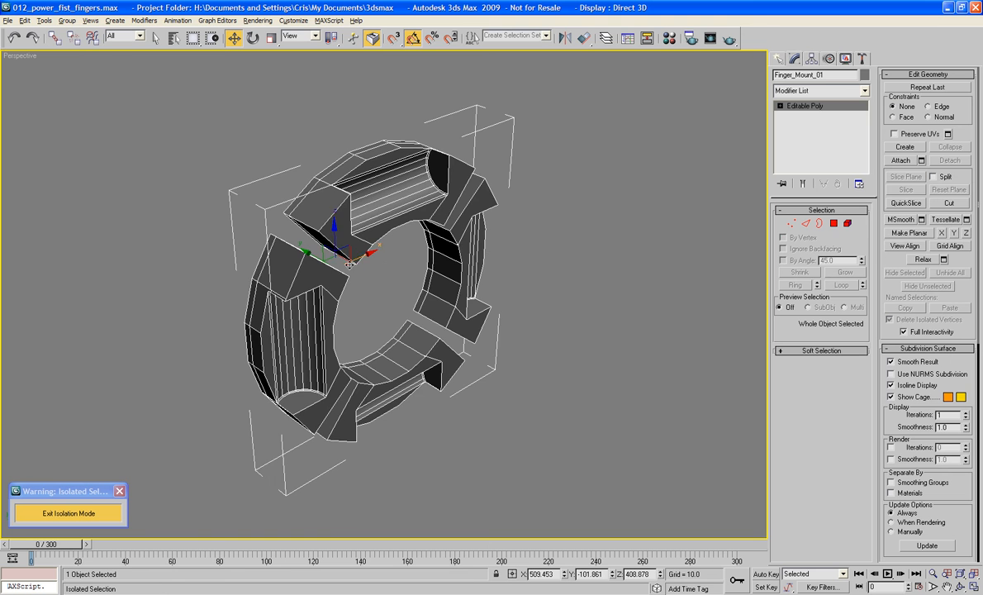
In polygon editing, bridge the two facing narrow end polygons of the rear ring across the first upper gap between mounts
alt+middle_drag(349, 263, 463, 254)
scroll(448, 252, up, 6)
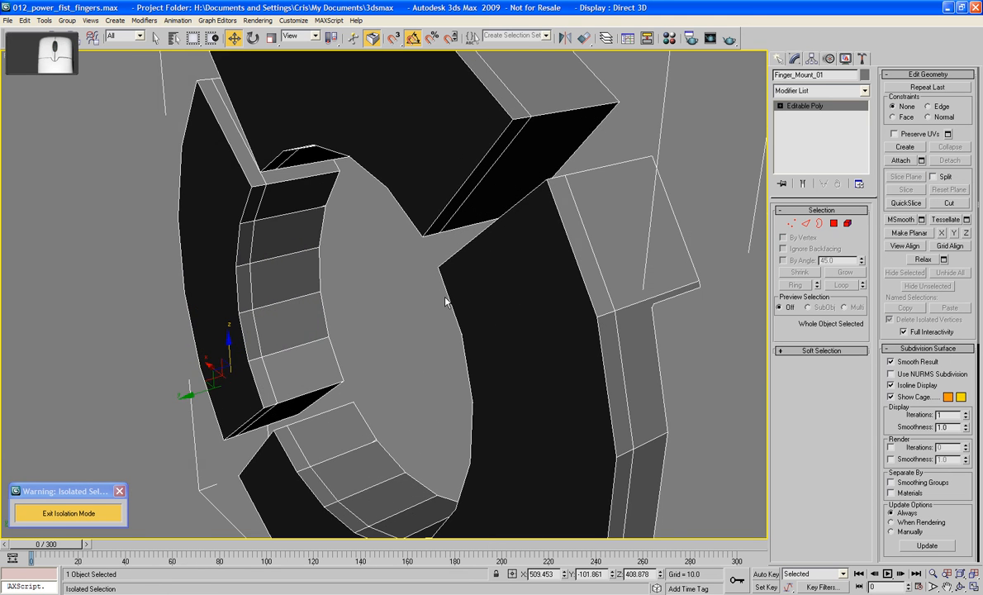
scroll(446, 302, up, 2)
middle_drag(446, 301, 375, 388)
click(835, 224)
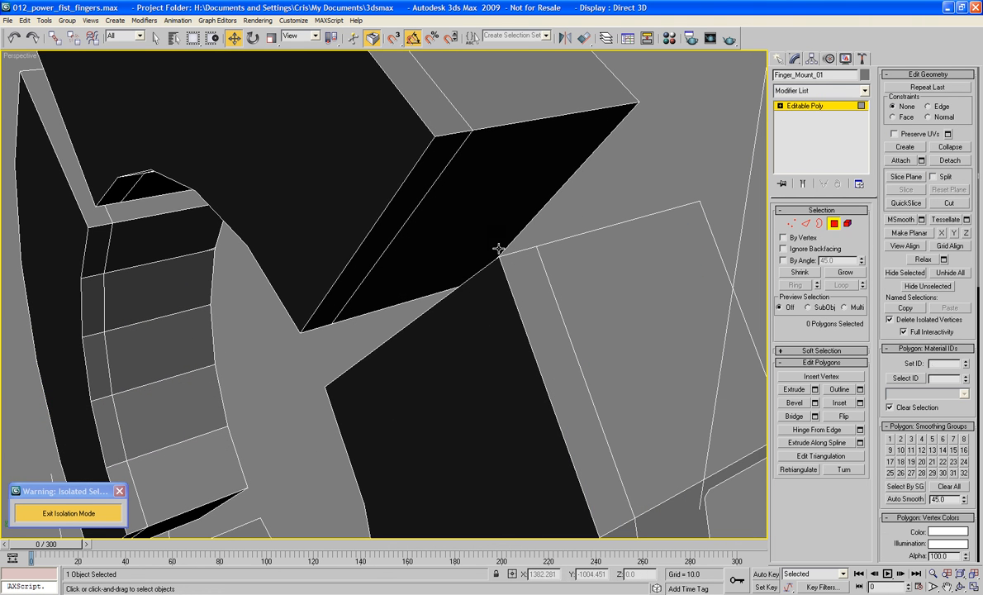
click(396, 183)
alt+middle_drag(397, 184, 452, 228)
ctrl+click(562, 395)
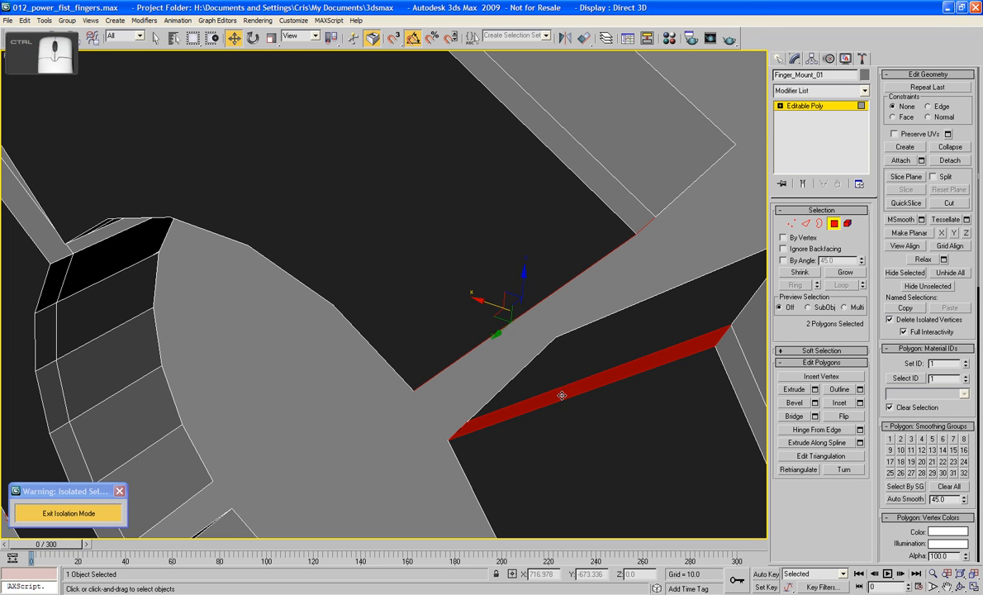
click(786, 418)
middle_drag(404, 366, 541, 358)
scroll(539, 357, down, 3)
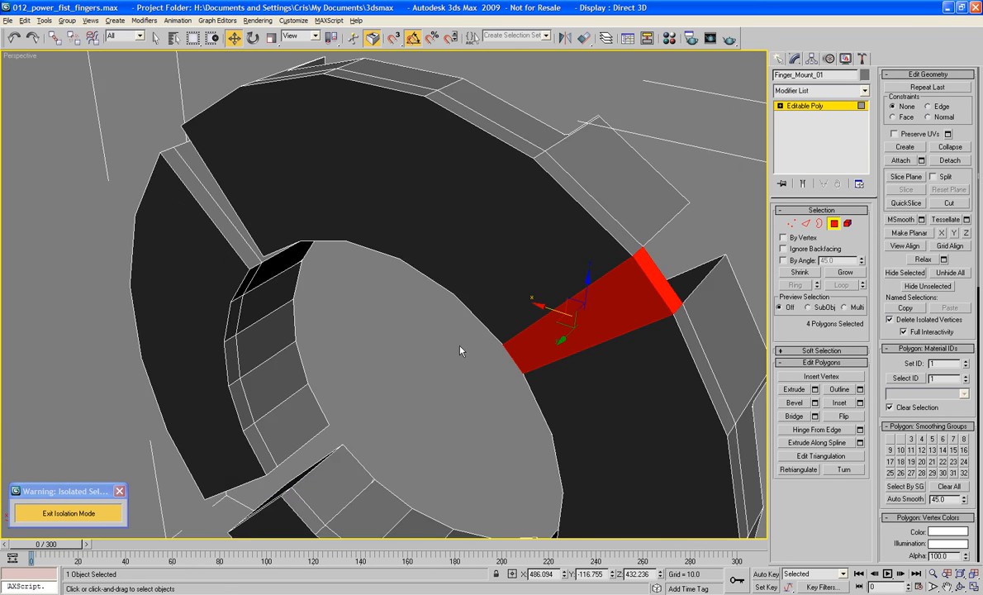
Bridge the facing narrow end polygons of the rear ring across the other upper gap
alt+middle_drag(459, 347, 570, 346)
click(371, 271)
alt+middle_drag(372, 271, 364, 397)
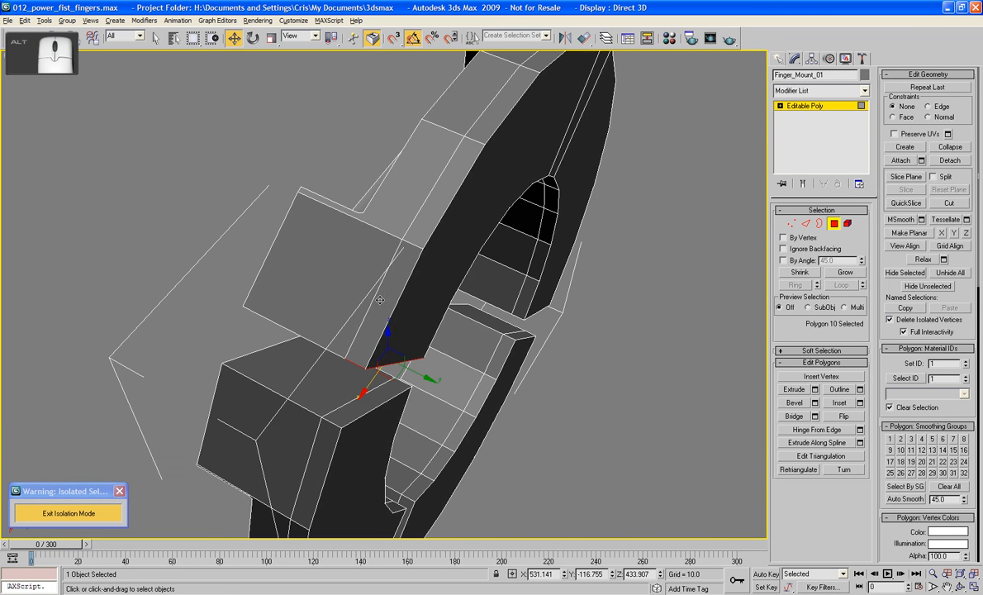
ctrl+click(365, 400)
click(795, 415)
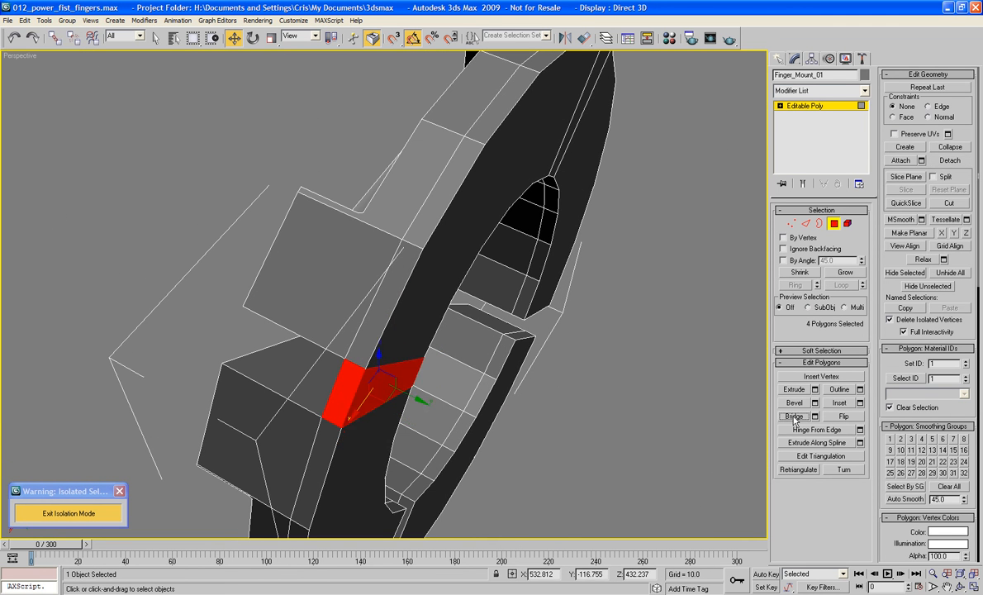
alt+middle_drag(578, 298, 545, 183)
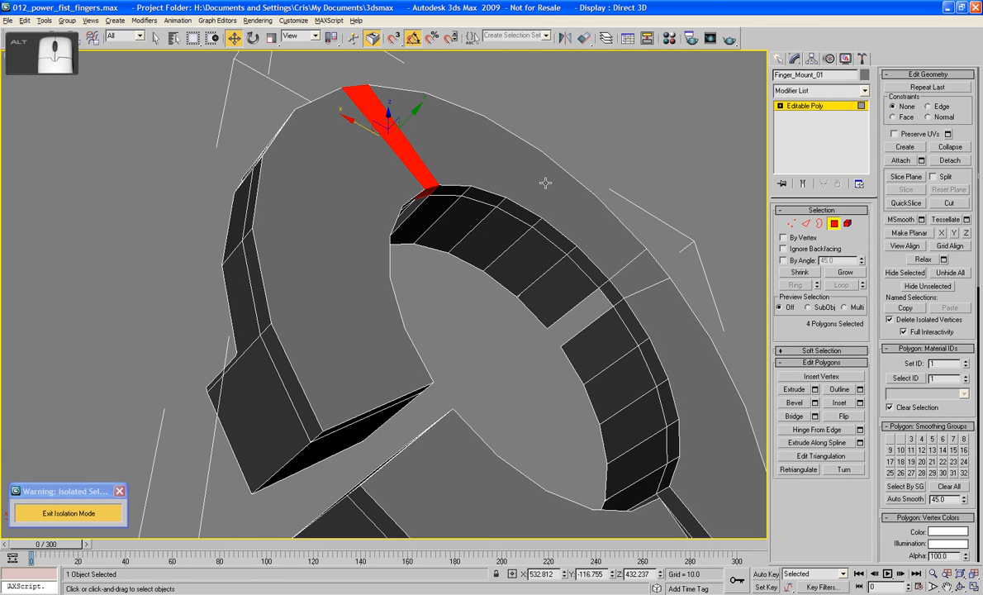
Bridge the rear ring's facing narrow end polygons across the lower gap below the second bridge
click(359, 416)
alt+middle_drag(359, 417, 392, 442)
ctrl+click(422, 473)
click(798, 416)
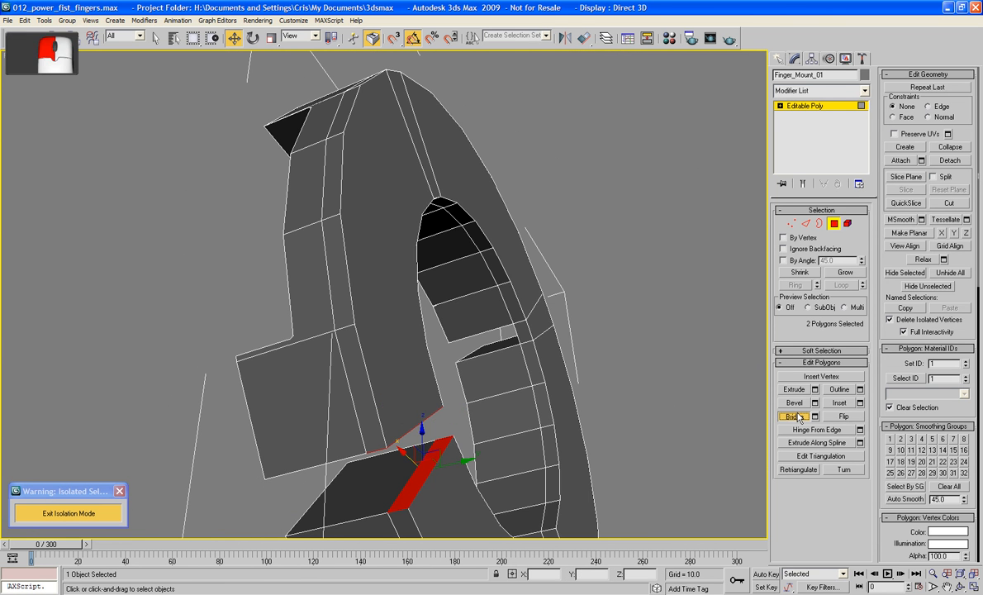
Close the rear ring by bridging the facing narrow end polygons across the last lower gap
alt+middle_drag(599, 415, 404, 221)
click(511, 233)
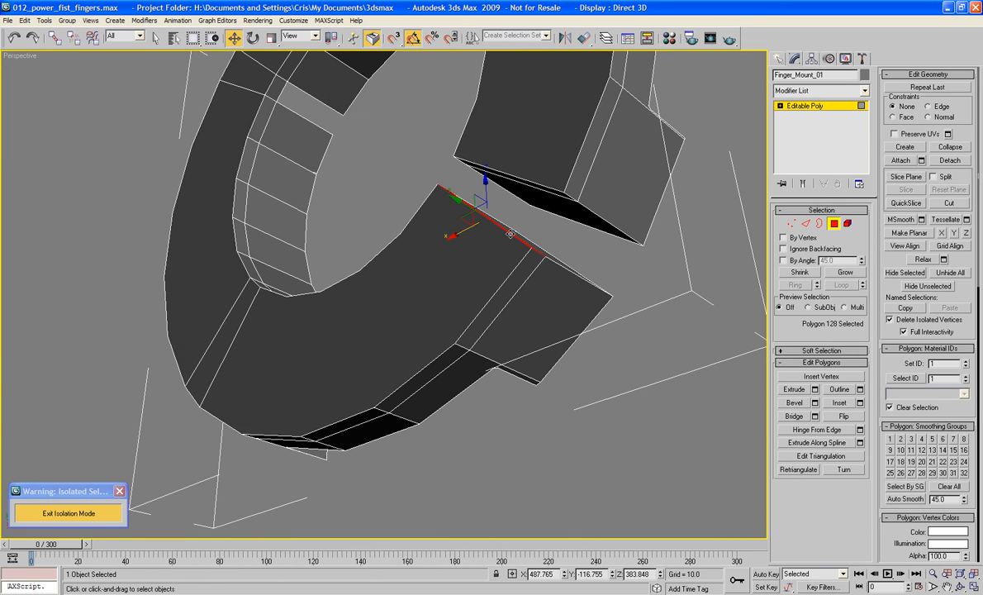
ctrl+click(534, 186)
click(793, 415)
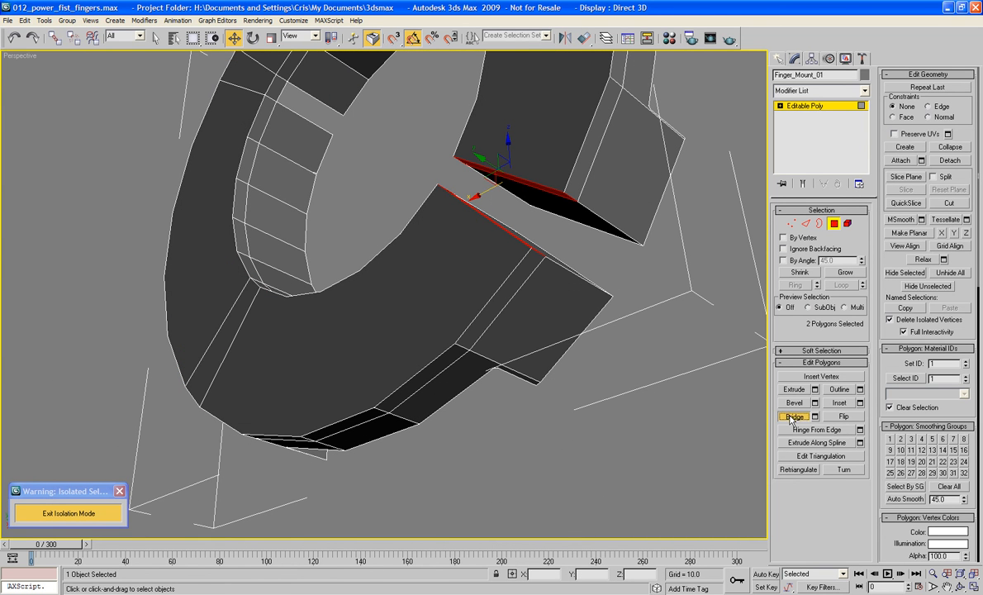
Inset the two large facing mount end polygons in the last bridged lower gap by 0.5 and bridge them
alt+middle_drag(647, 291, 619, 285)
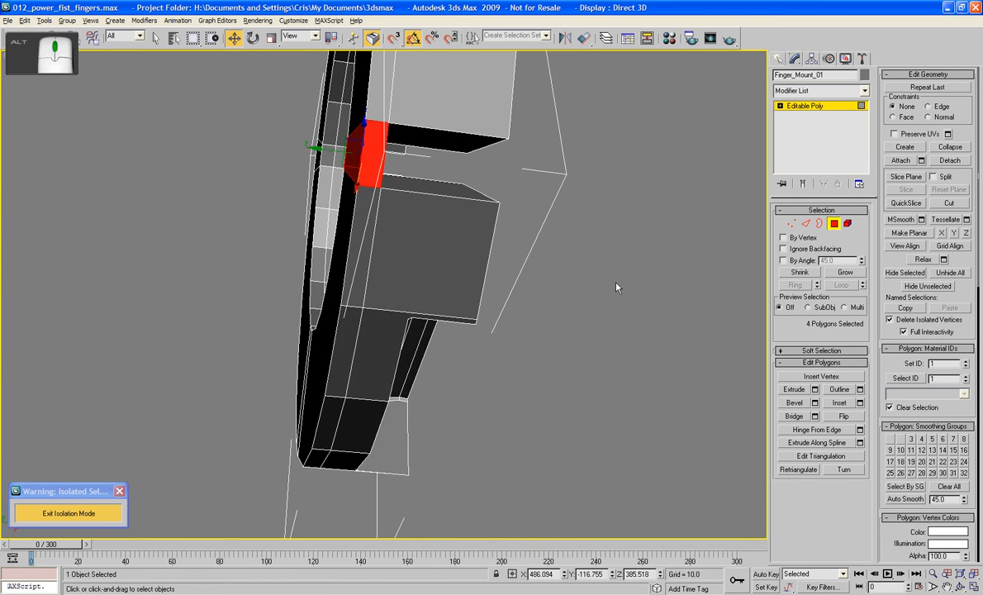
click(417, 136)
ctrl+click(437, 182)
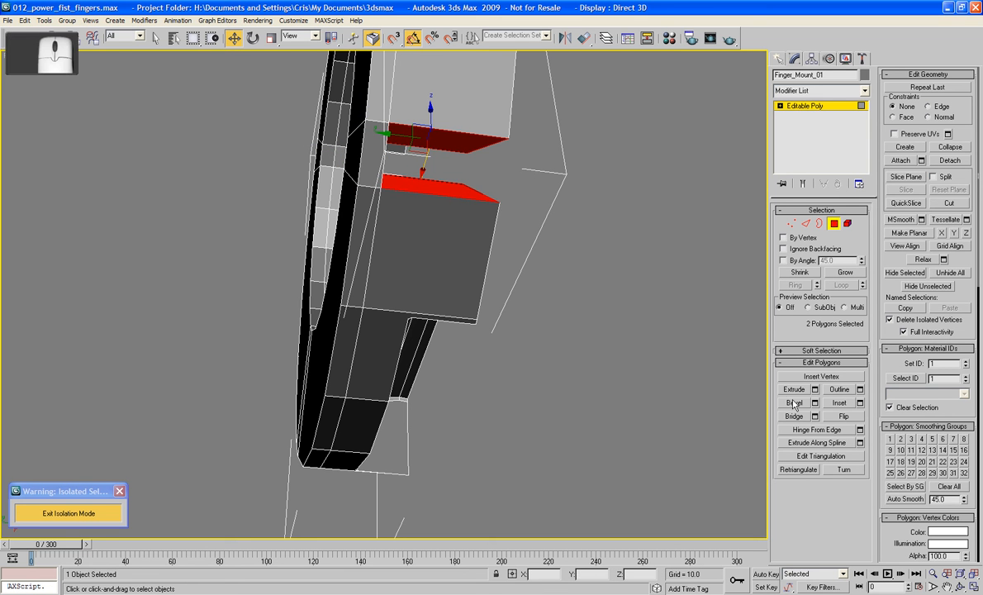
click(859, 403)
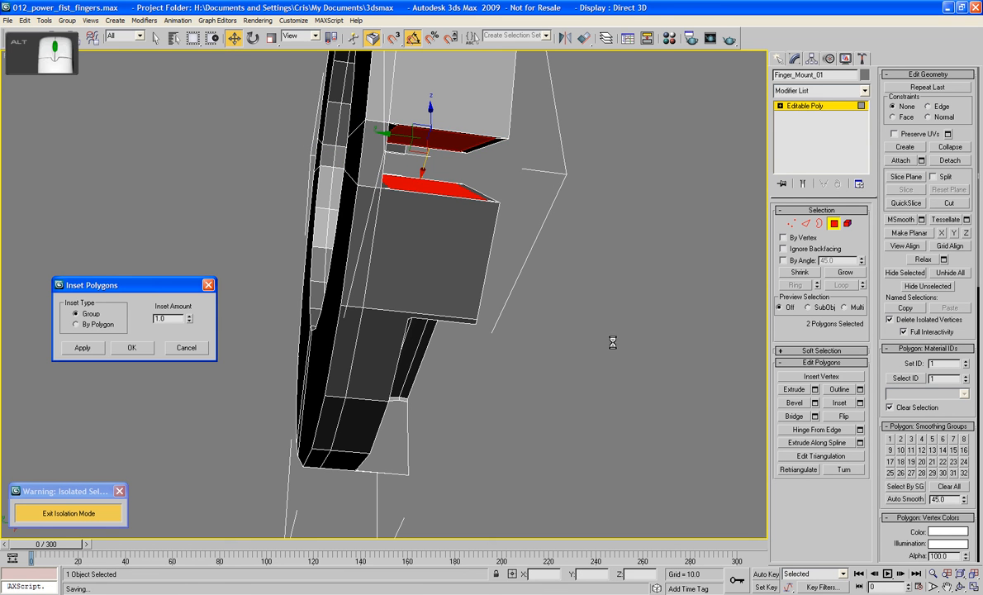
double_click(173, 318)
text(0.5)
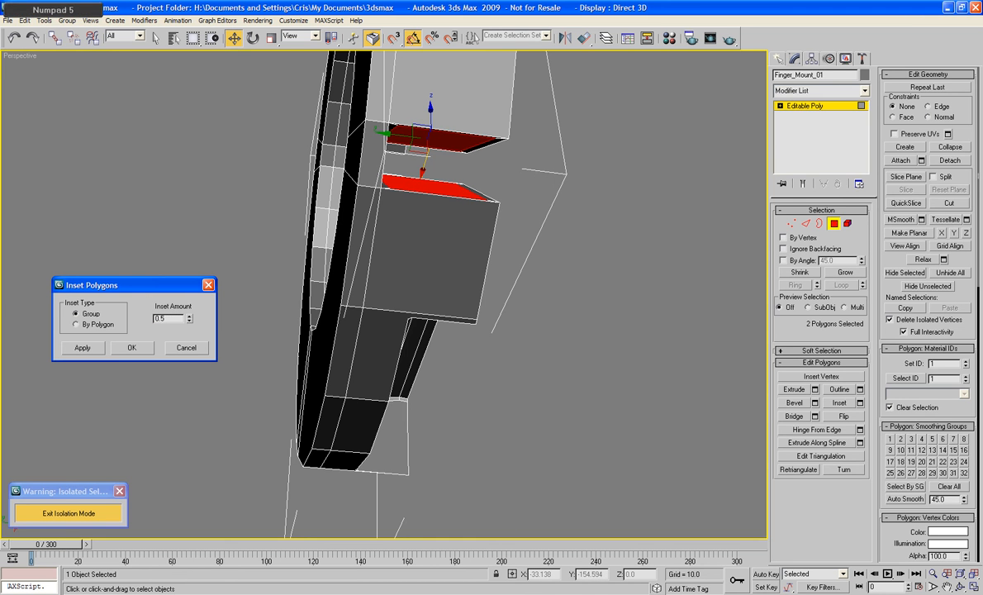
key(Tab)
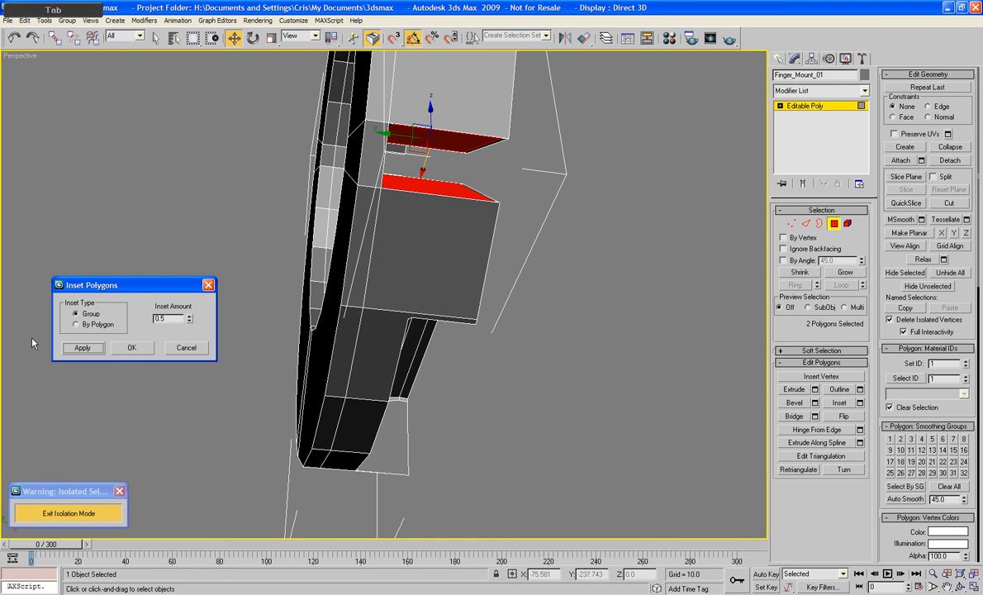
click(139, 342)
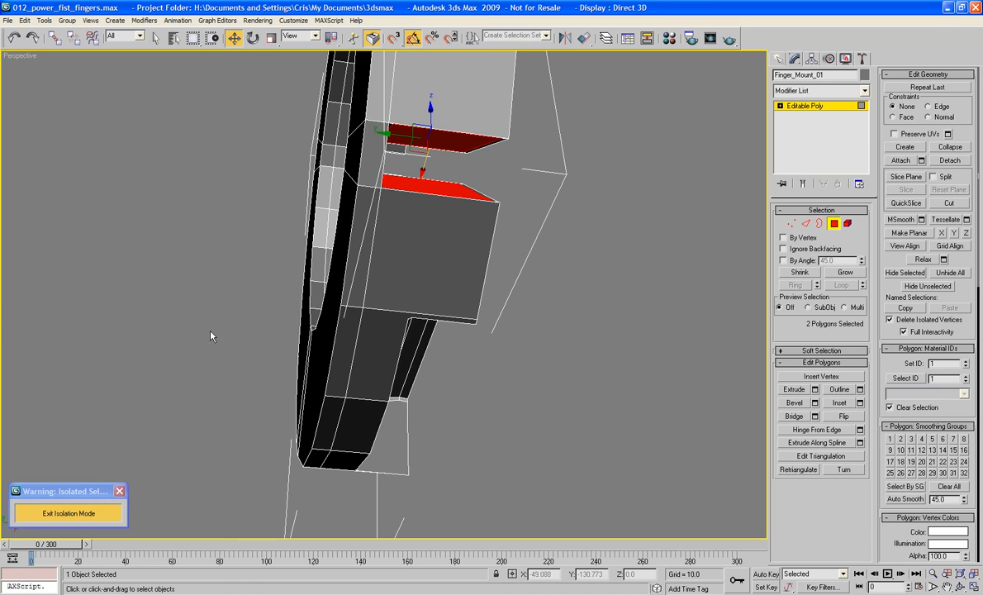
Inset the large facing mount end polygons in the other lower gap by 0.5 and bridge them
alt+middle_drag(737, 390, 579, 334)
click(534, 269)
alt+middle_drag(533, 269, 505, 226)
ctrl+click(553, 201)
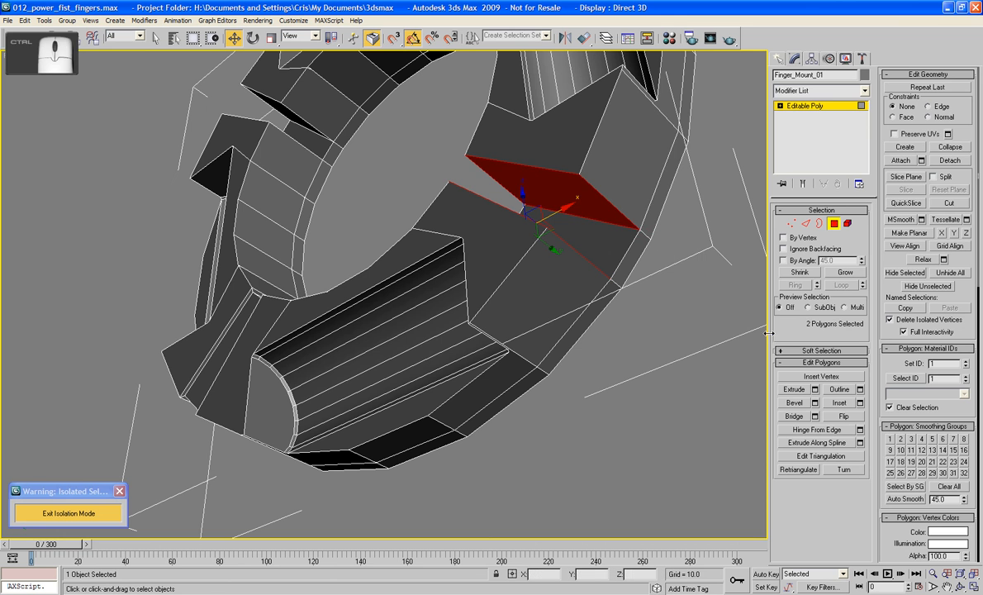
click(860, 402)
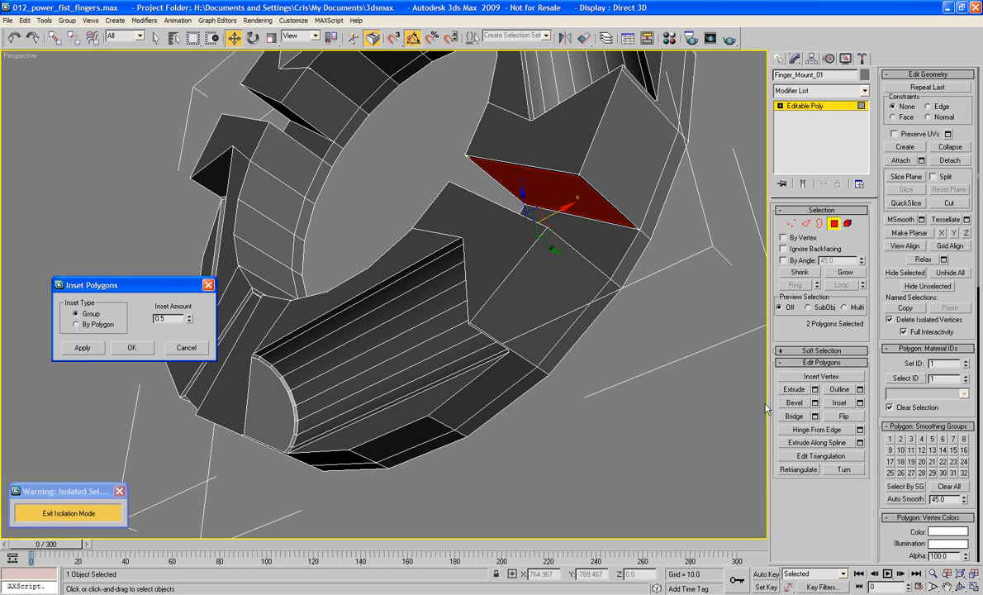
click(133, 348)
click(795, 417)
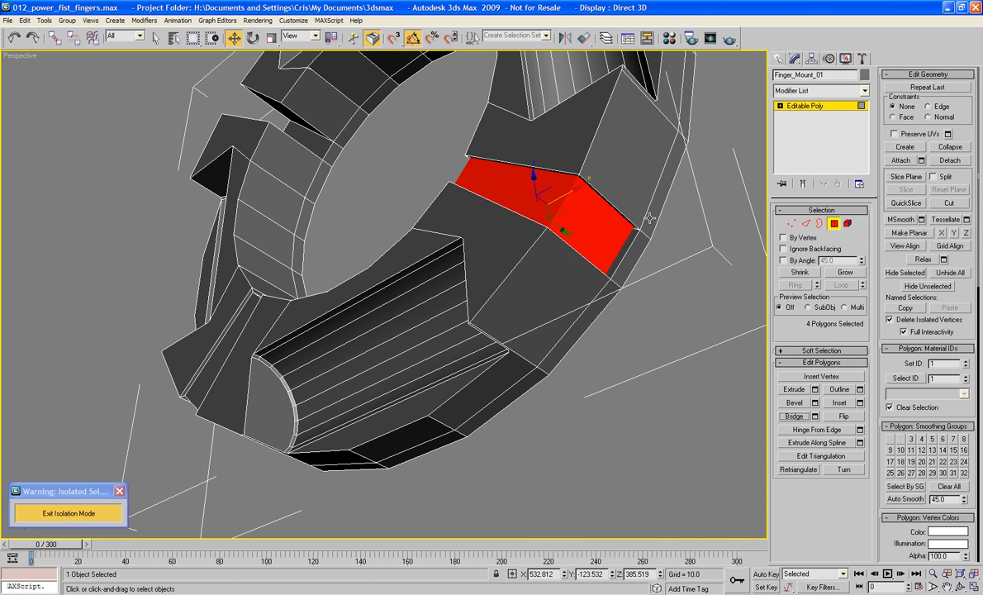
Inset the large facing mount end polygons in the upper gap on the same side by 0.5 and bridge them
alt+middle_drag(591, 281, 576, 471)
alt+middle_drag(527, 238, 536, 293)
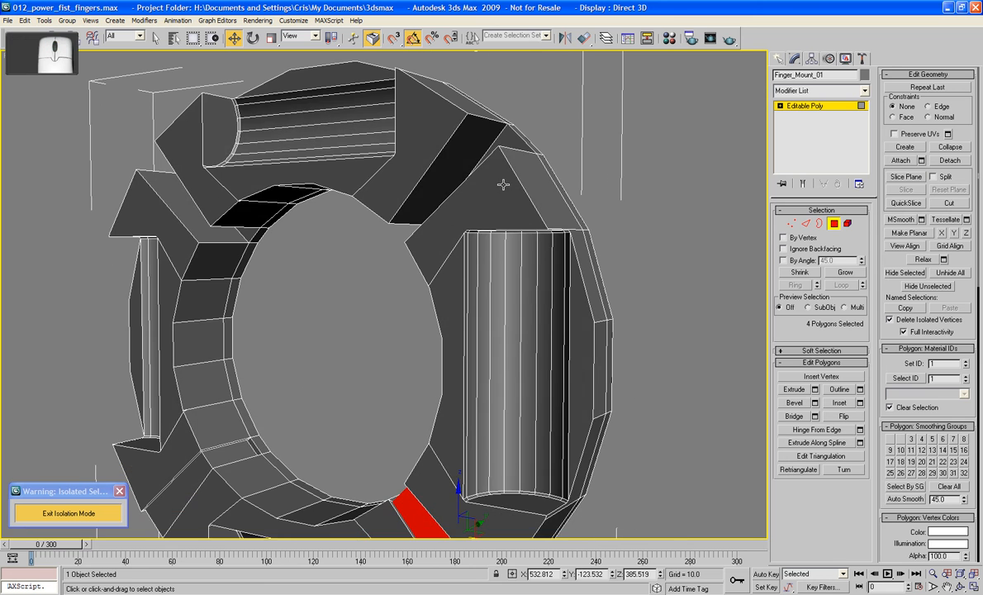
click(456, 135)
alt+middle_drag(456, 135, 503, 179)
ctrl+click(441, 146)
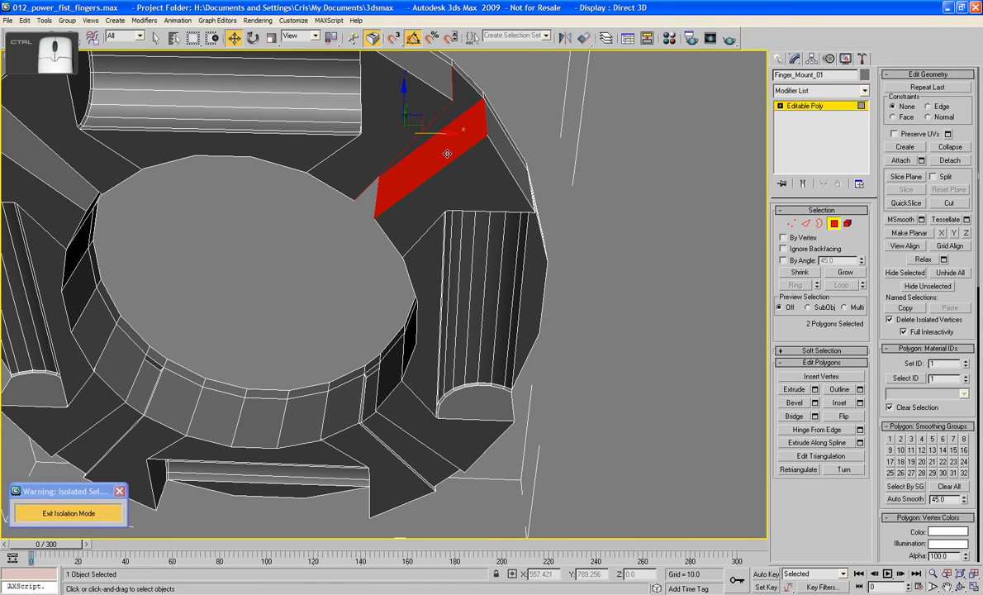
click(859, 402)
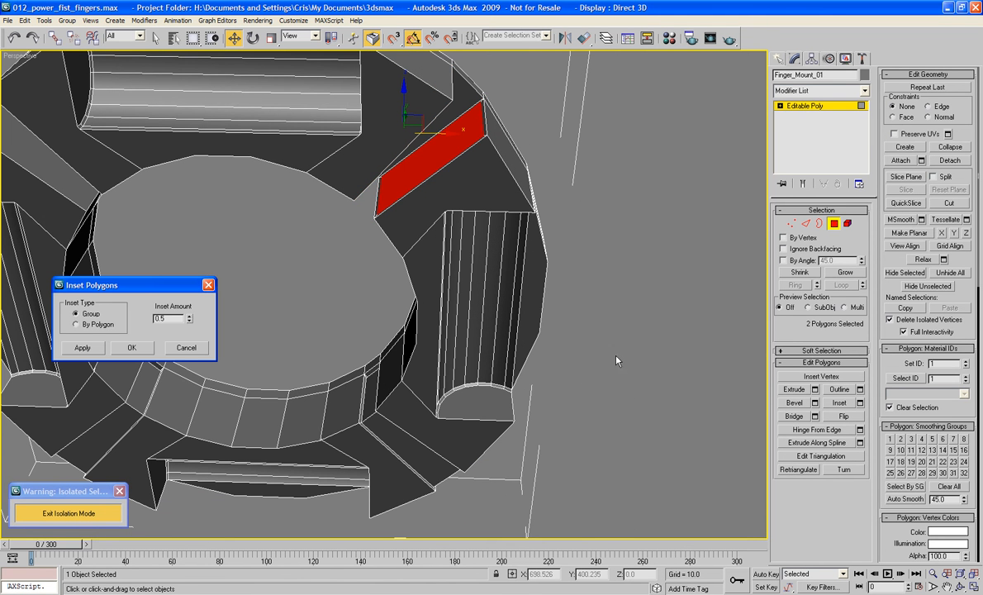
click(130, 346)
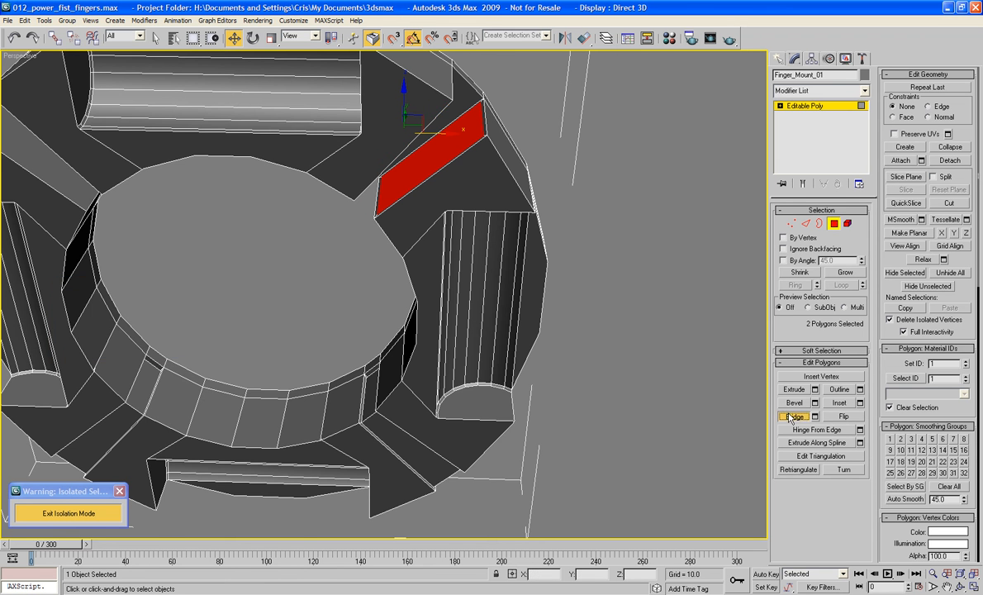
Inset the large facing mount end polygons in the one remaining open gap by 0.5 and bridge them
alt+middle_drag(520, 314, 636, 320)
middle_drag(404, 306, 488, 321)
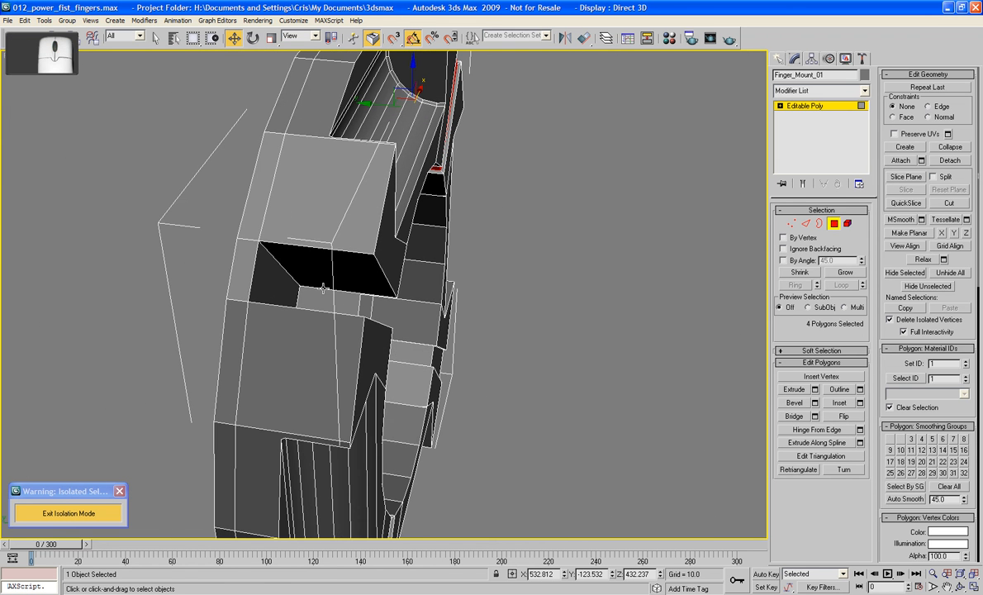
click(326, 264)
alt+middle_drag(326, 264, 347, 360)
ctrl+click(348, 360)
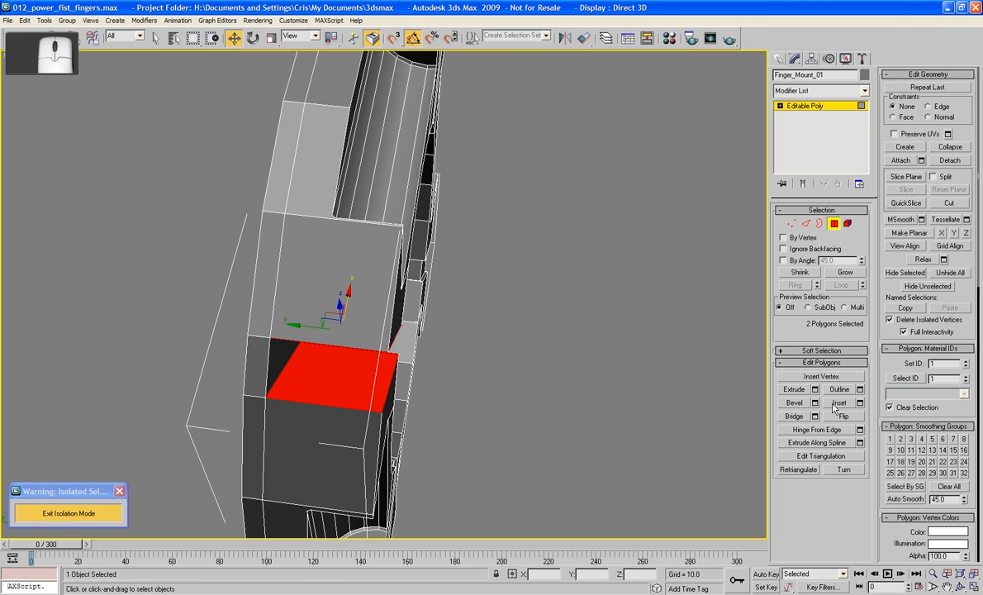
click(860, 403)
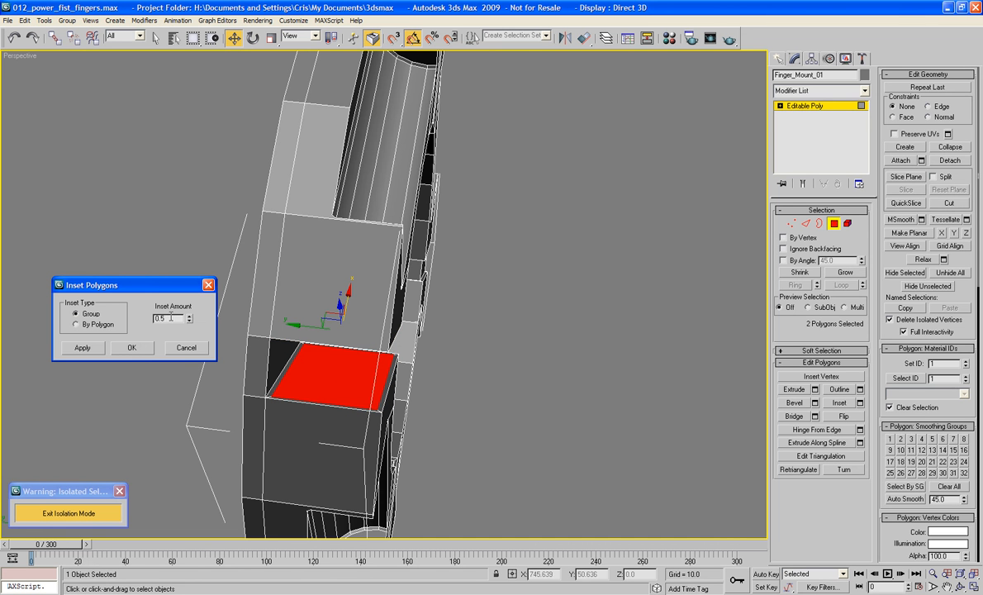
click(132, 347)
click(793, 417)
Clear the polygon selection and turn off the edged-faces display to check the complete mount ring
click(555, 288)
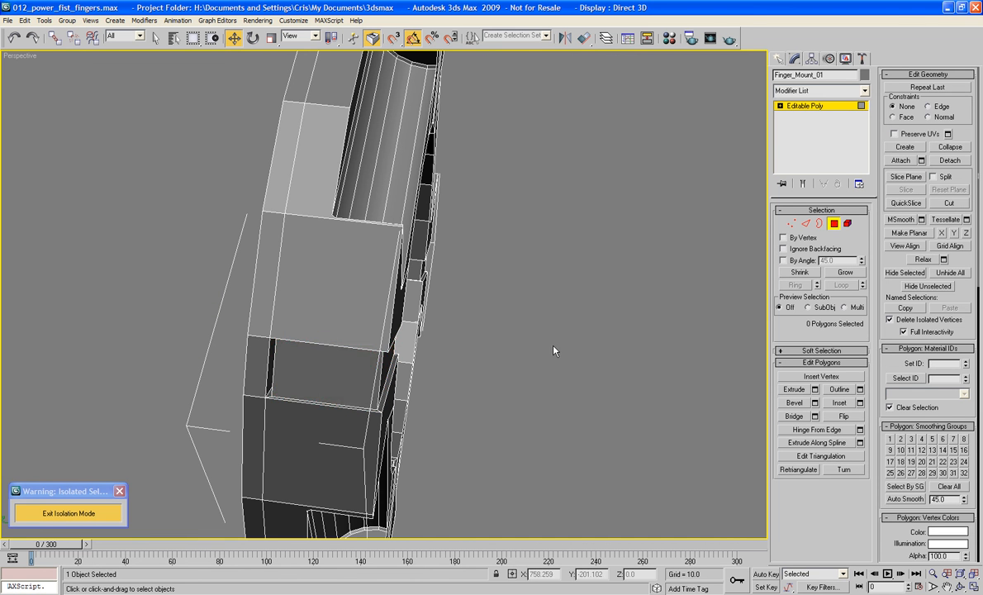
alt+middle_drag(555, 288, 396, 202)
key(F4)
scroll(450, 200, down, 3)
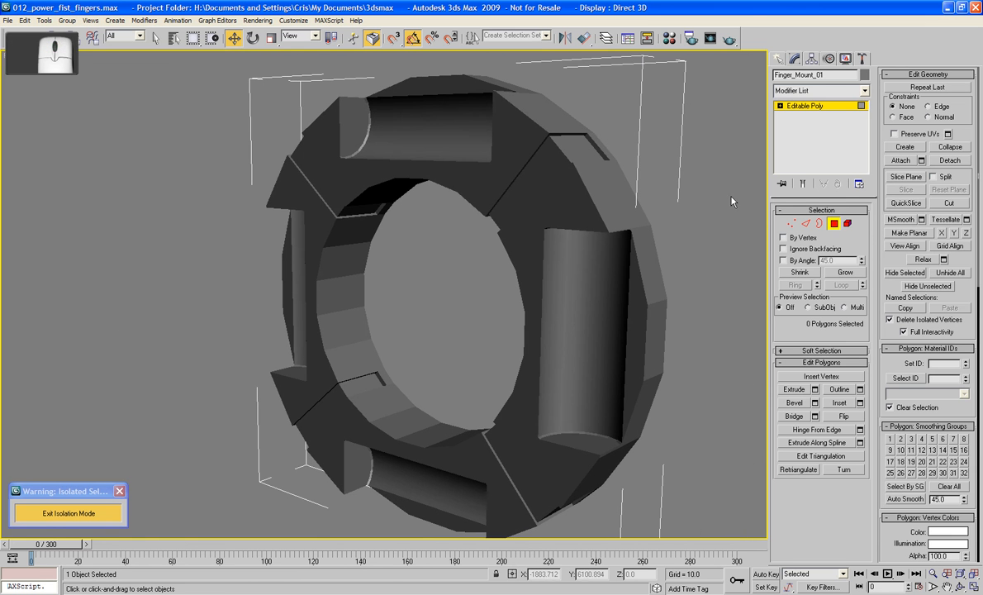
Finish polygon editing on the finger mount ring and exit isolation mode to bring back the whole power fist
click(834, 223)
alt+middle_drag(628, 248, 605, 271)
scroll(581, 255, down, 3)
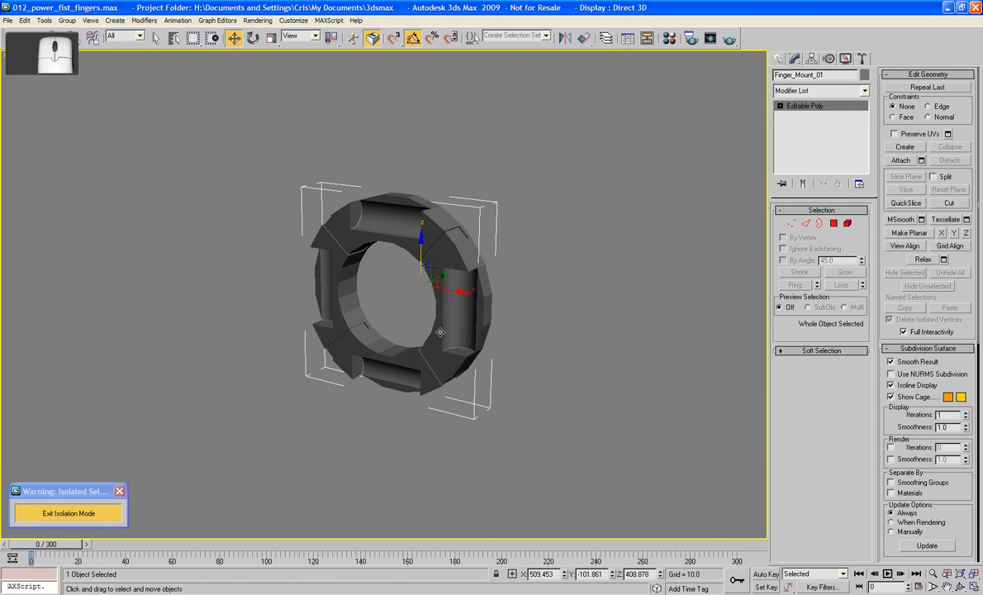
click(69, 513)
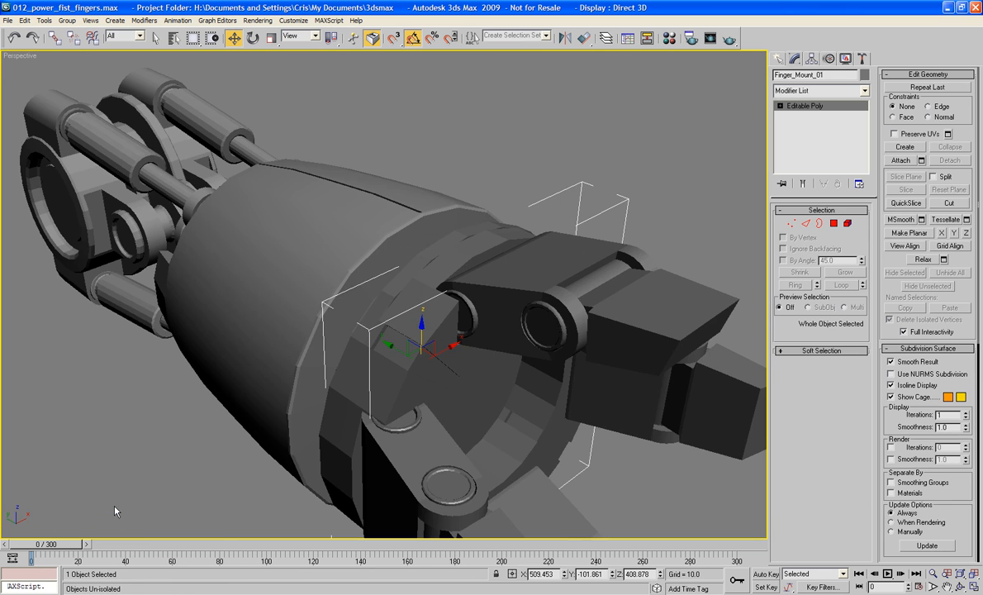
Select the wrist object at the front of the fist and turn on the edged-faces display
click(643, 198)
scroll(644, 198, down, 3)
alt+middle_drag(644, 198, 450, 221)
key(z)
click(445, 288)
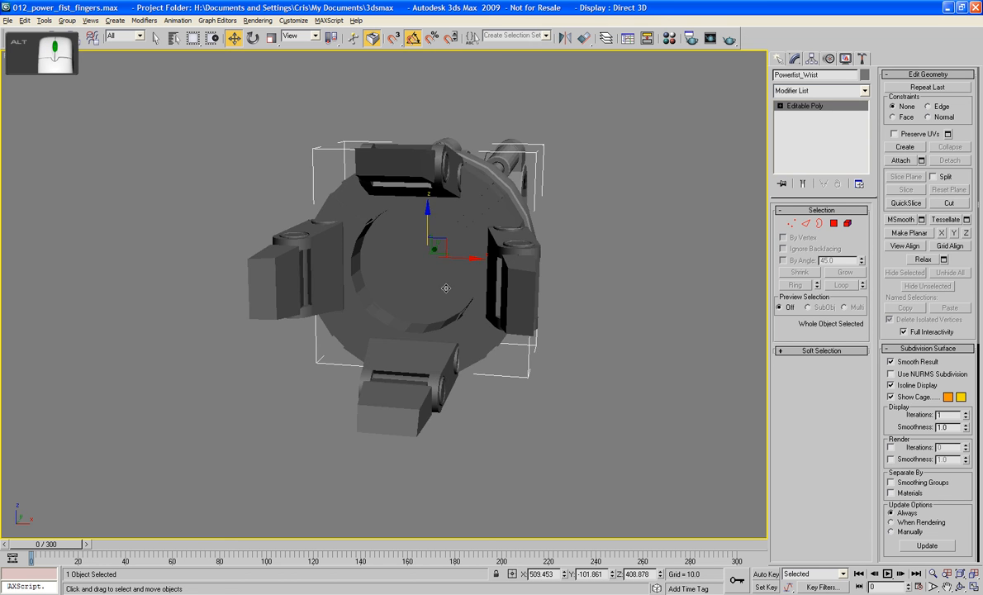
alt+middle_drag(446, 287, 648, 299)
key(F4)
scroll(482, 290, up, 3)
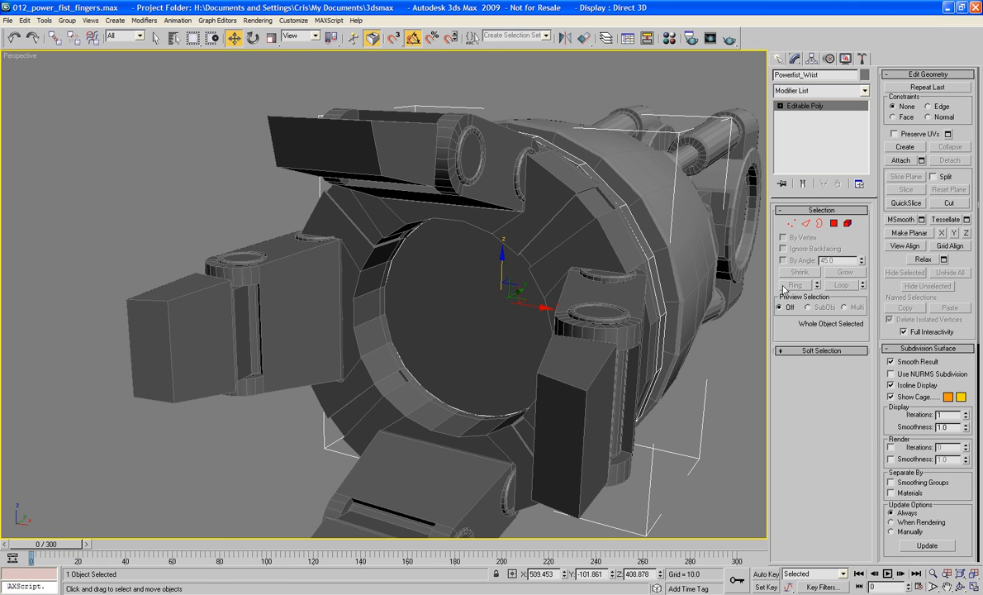
click(899, 161)
click(540, 220)
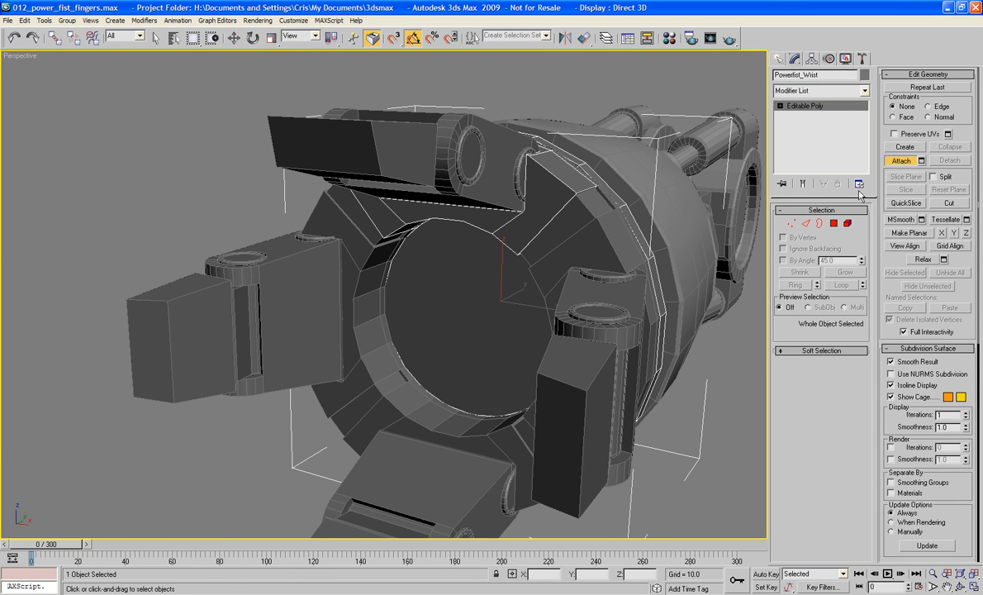
key(ctrl+z)
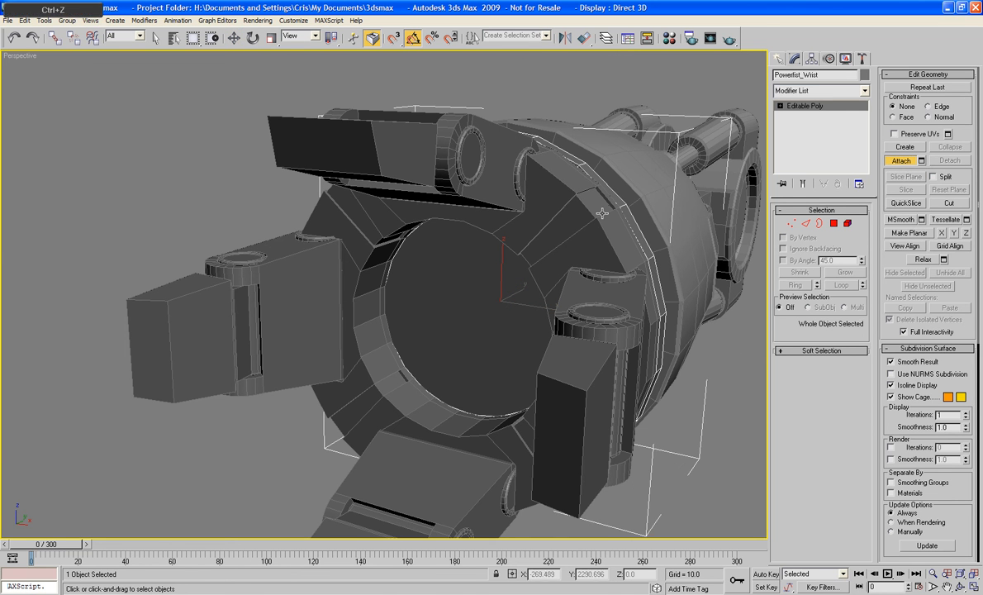
key(w)
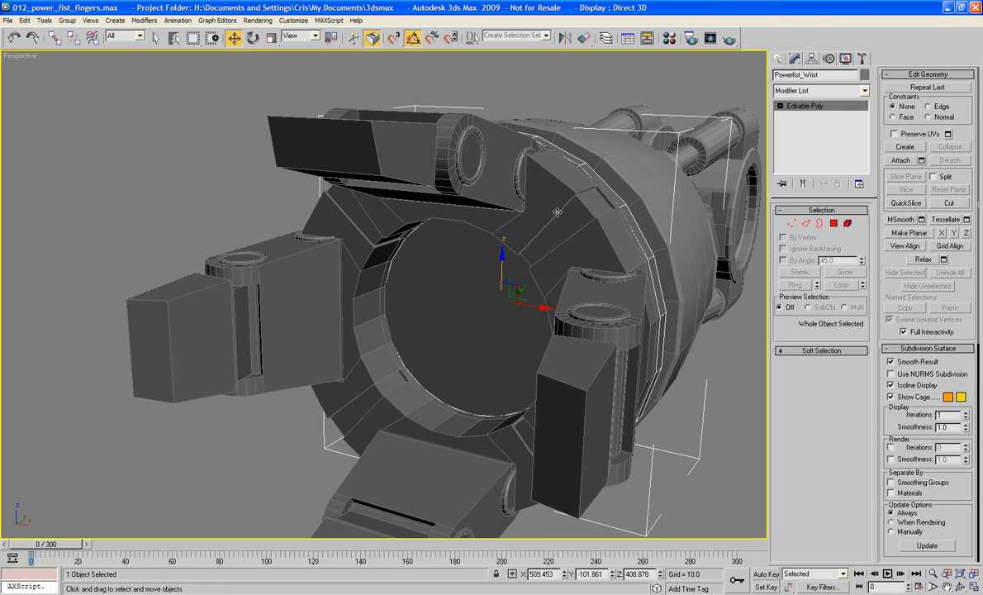
Attach the finger mount ring to the wrist object
click(557, 212)
click(545, 273)
click(898, 160)
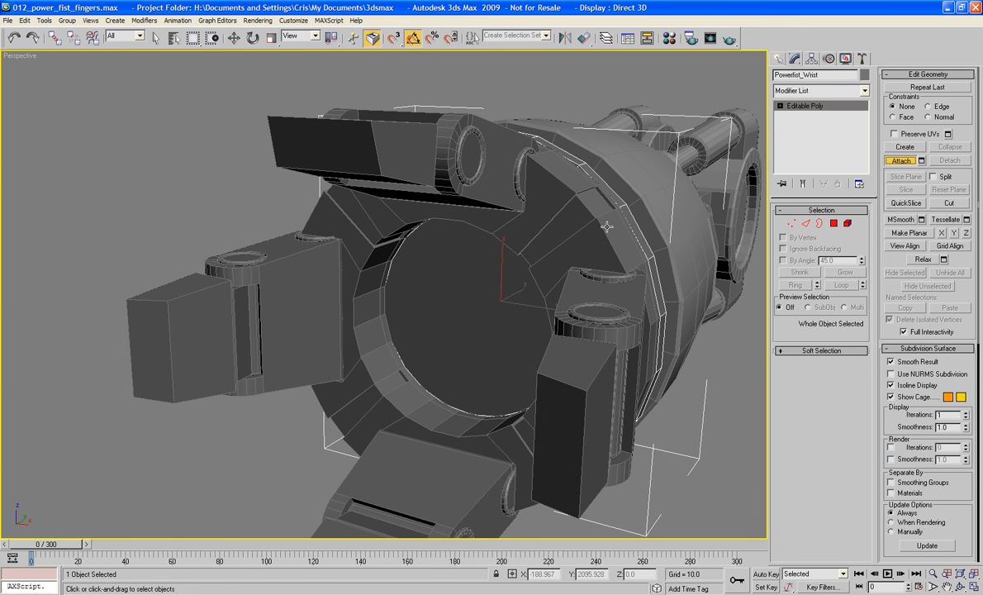
click(563, 212)
click(899, 162)
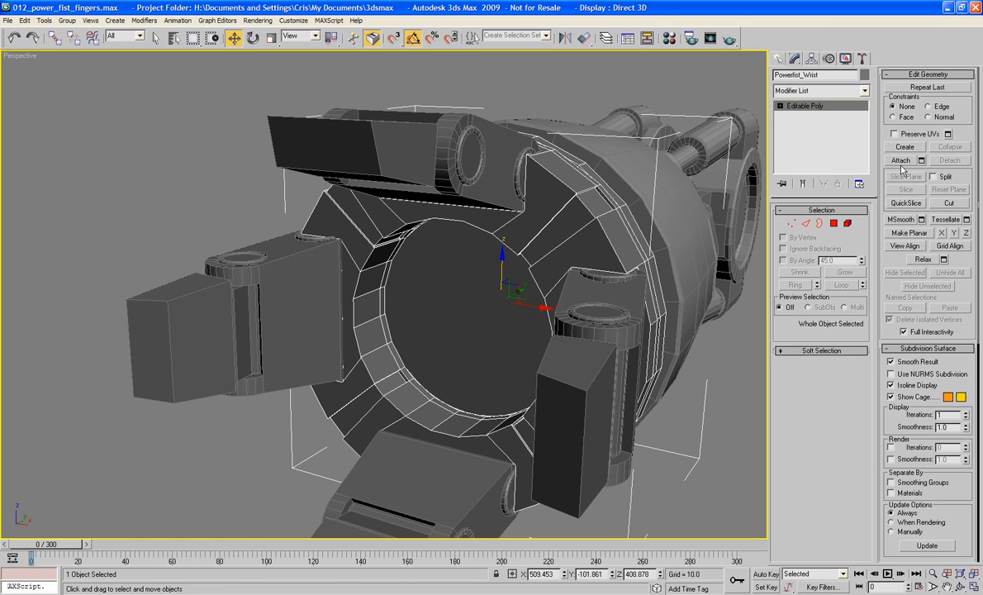
Select the round cap polygon inside the mount ring and bevel it into a narrow stepped rim
click(834, 224)
click(460, 379)
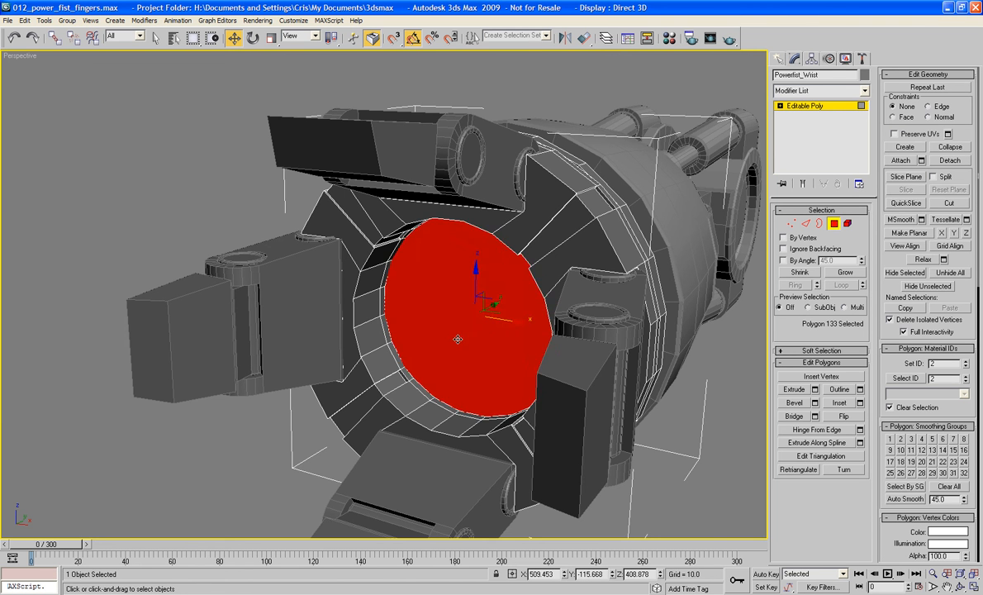
alt+middle_drag(459, 380, 754, 370)
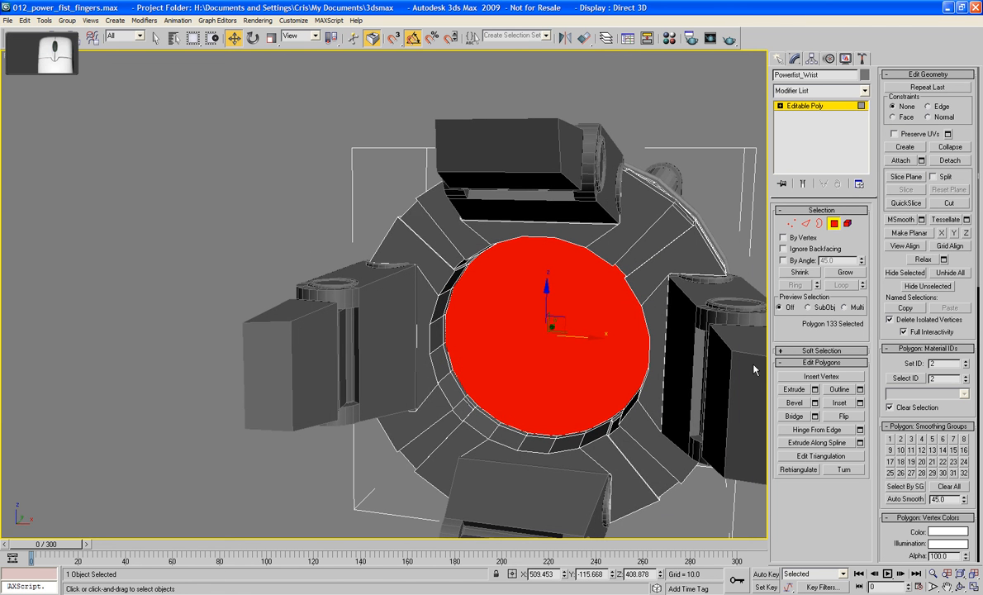
click(795, 402)
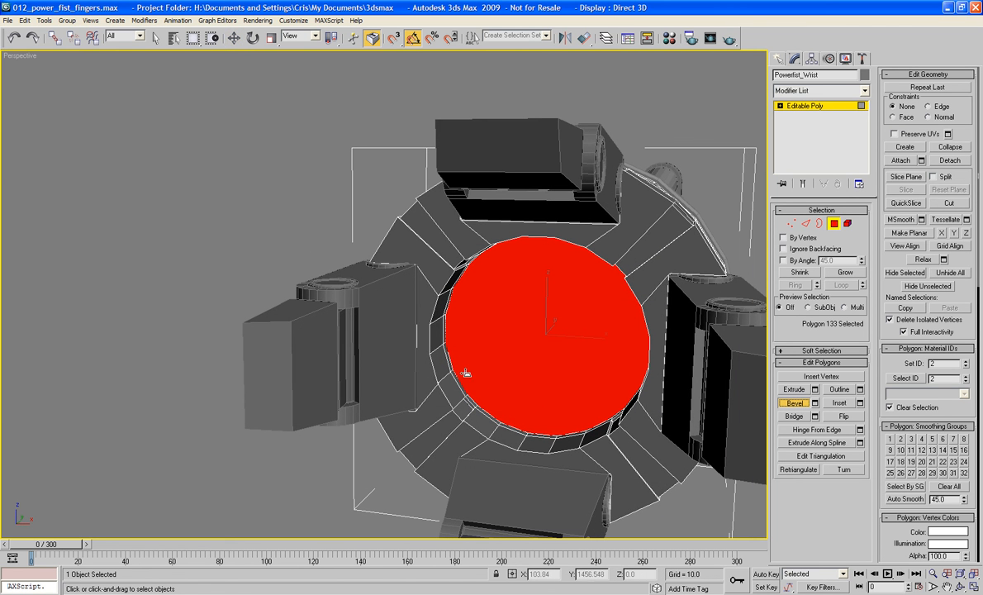
drag(503, 388, 508, 399)
click(509, 401)
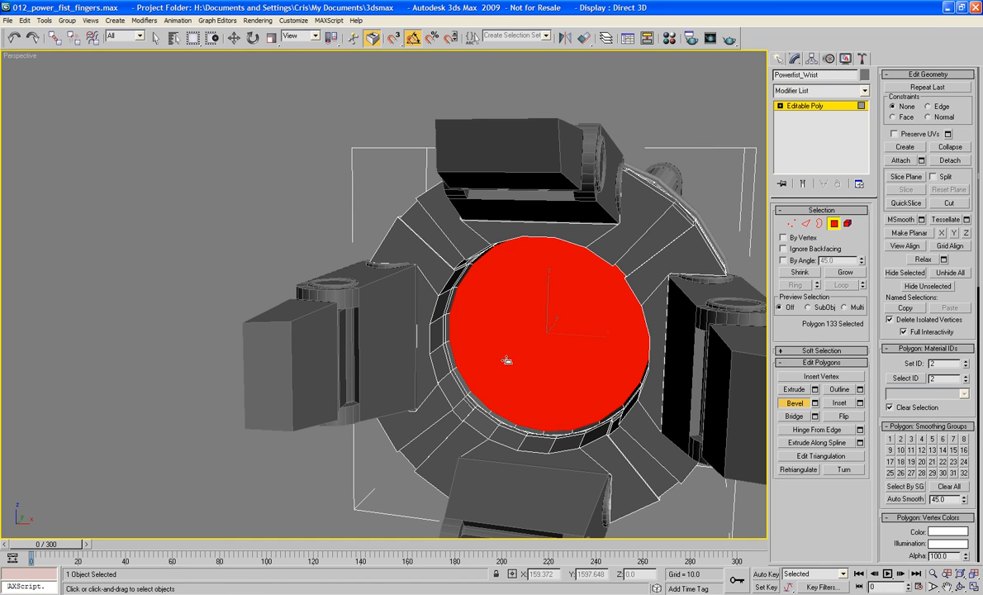
drag(507, 360, 508, 364)
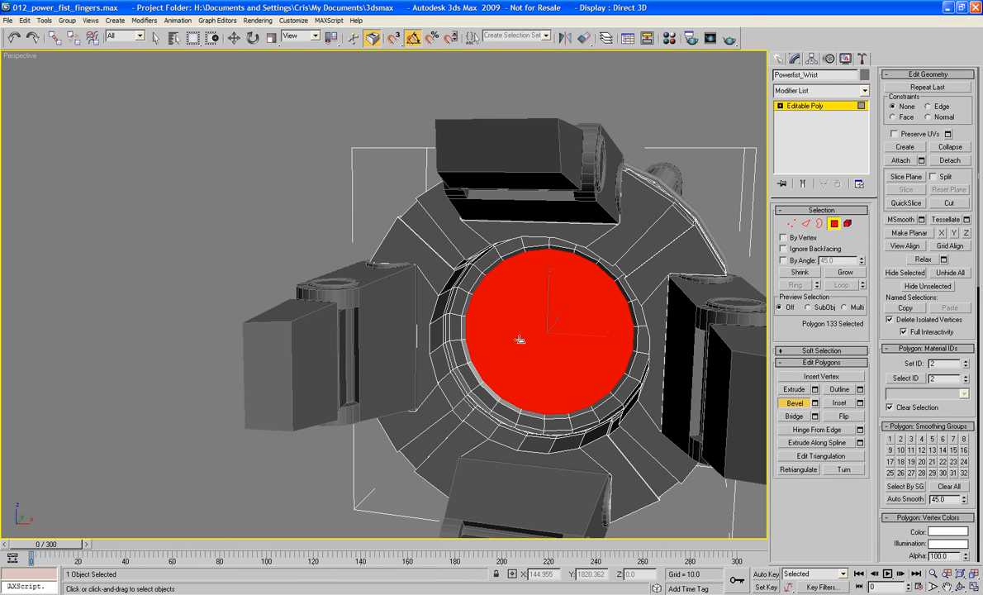
Bevel the round palm polygon inward in several stages to form a tapered recess with a small central face
drag(518, 340, 546, 414)
click(545, 417)
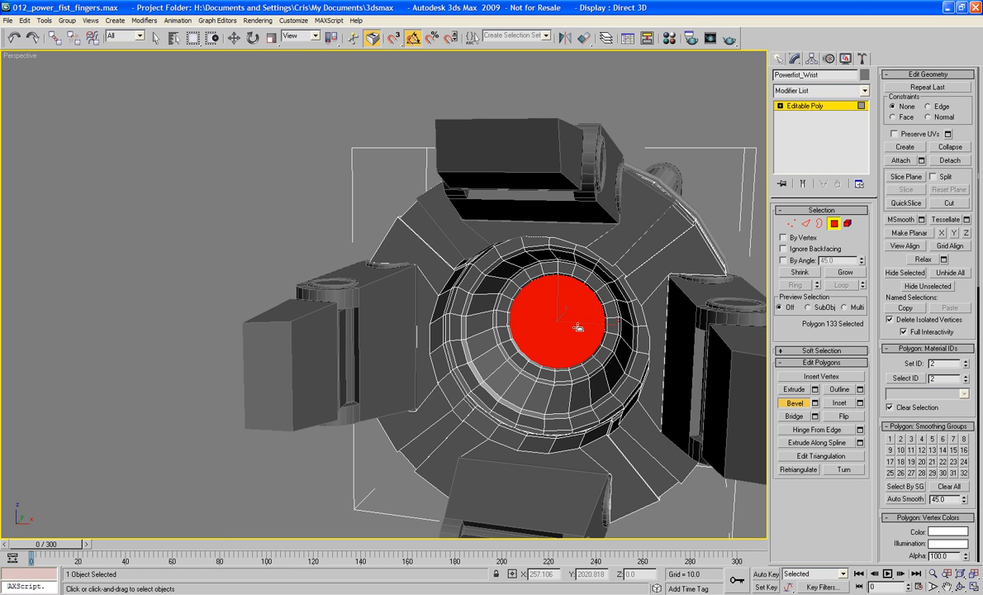
click(585, 346)
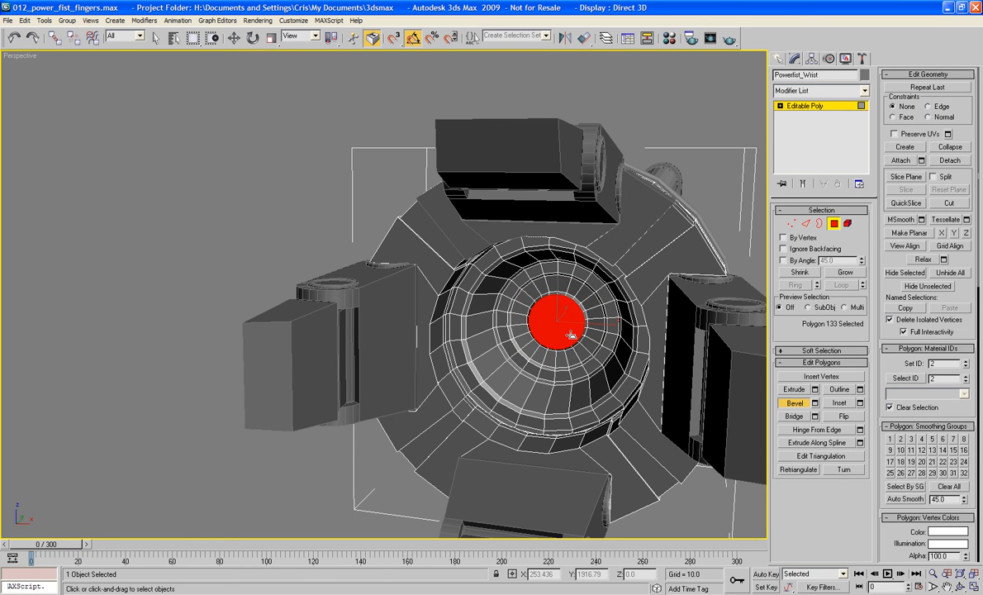
drag(567, 332, 566, 336)
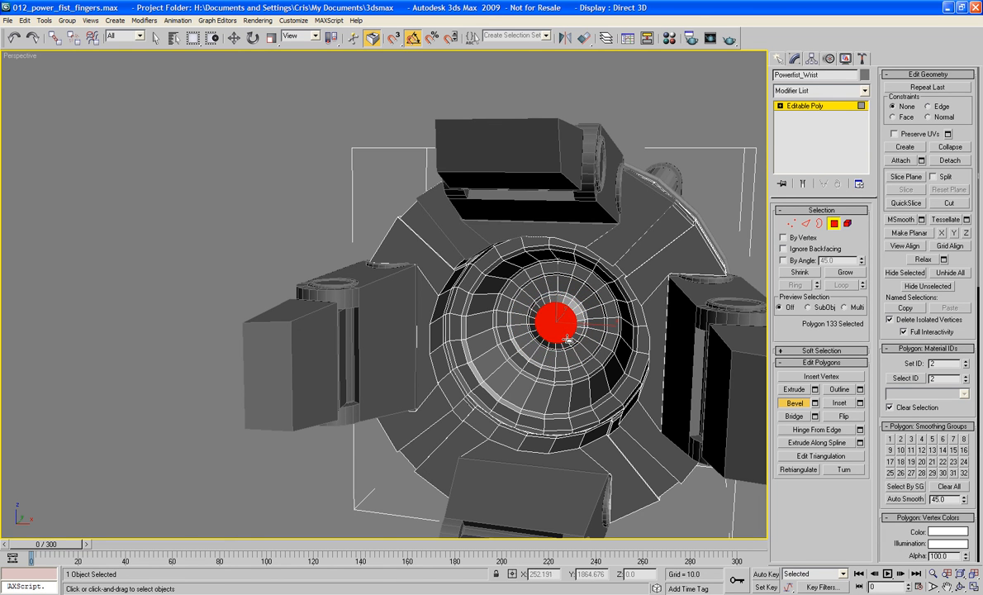
click(566, 337)
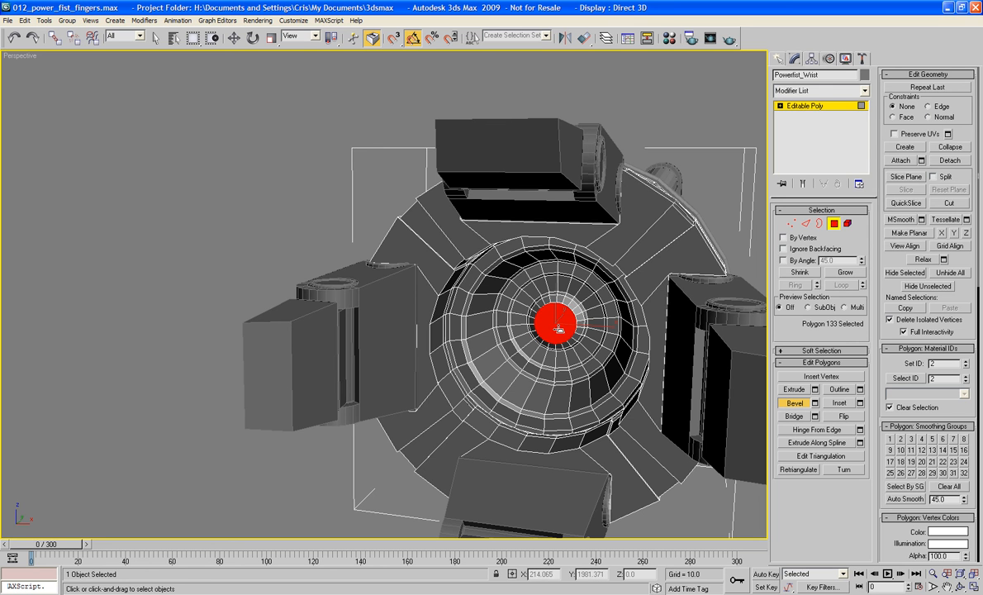
Bevel the central face outward from the recess to build a protruding, tapered barrel
drag(557, 326, 561, 323)
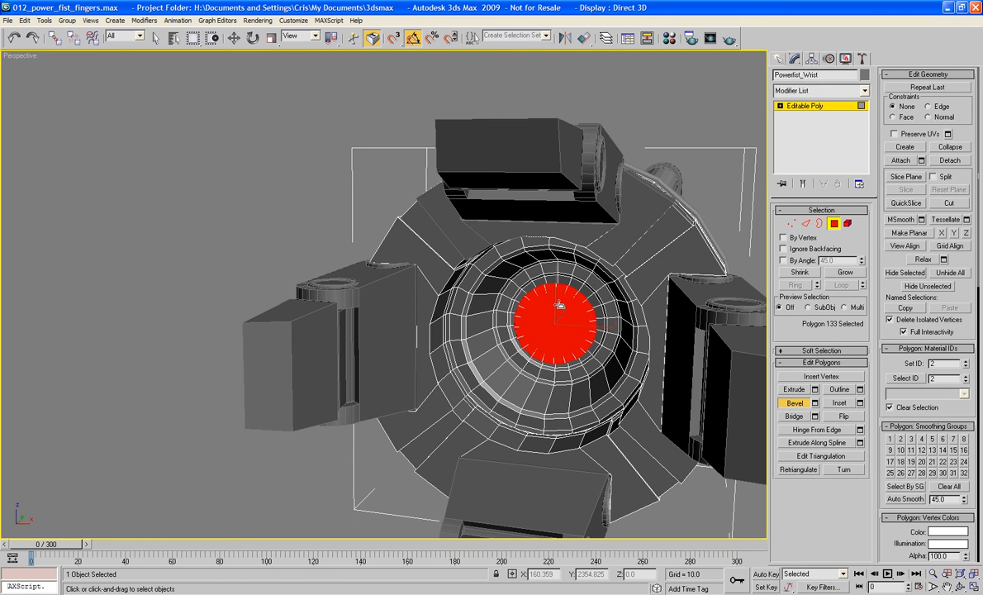
click(562, 306)
drag(565, 312, 566, 240)
click(566, 310)
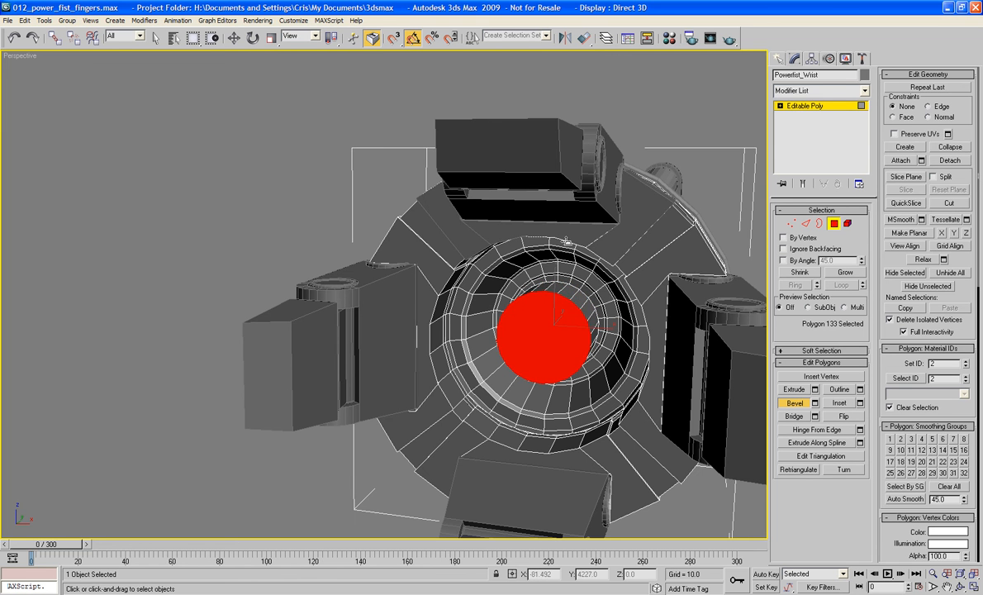
click(573, 259)
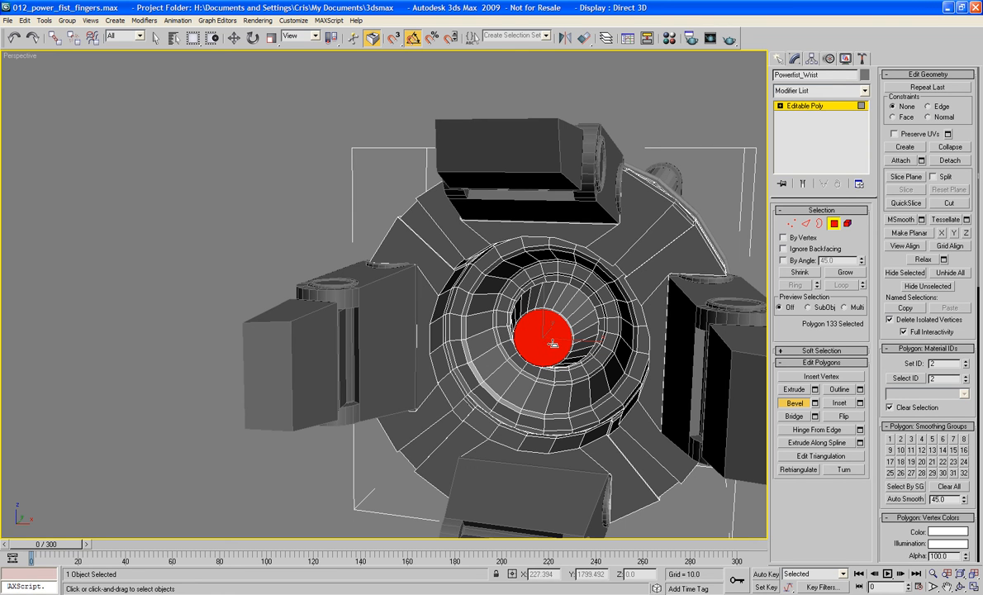
Bevel the barrel's end face into a thin lip, sink it to hollow the barrel, and leave polygon editing
click(554, 345)
click(557, 351)
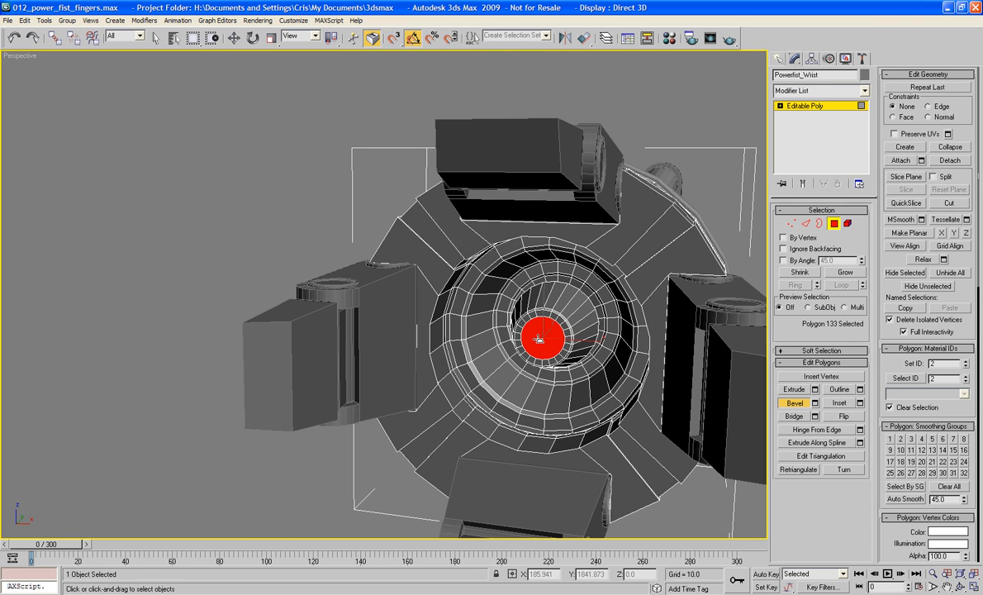
click(539, 338)
click(545, 346)
drag(548, 342, 554, 426)
click(555, 429)
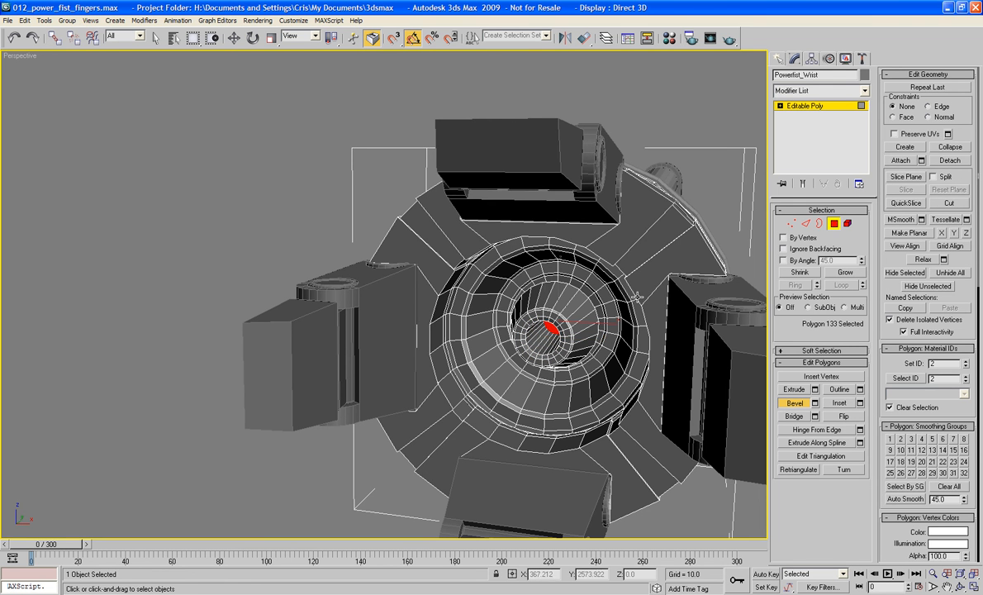
click(724, 155)
click(836, 223)
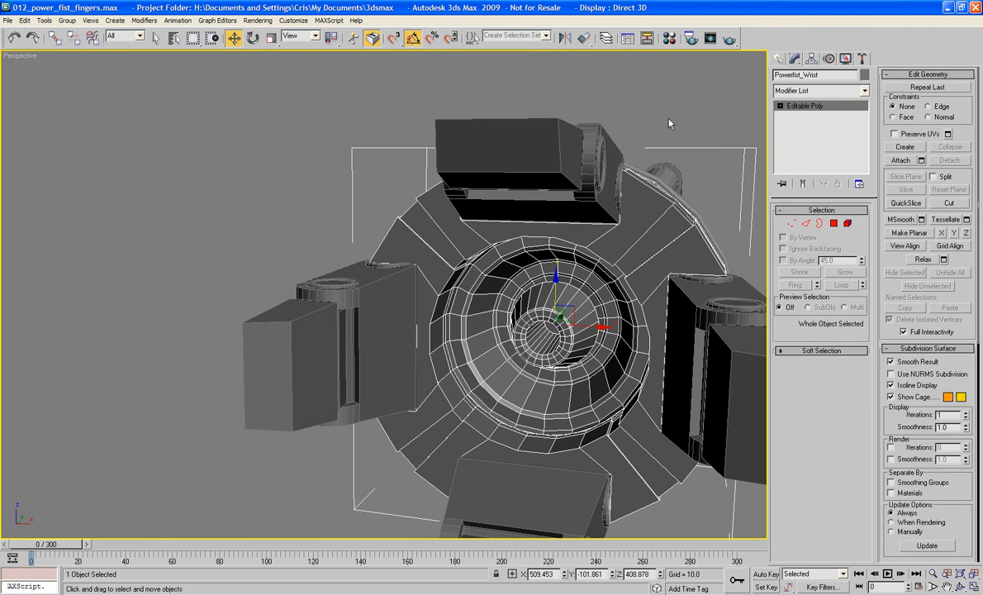
Hide the edges, select all parts of the power fist, and check their material in the Material Editor
click(668, 119)
scroll(669, 124, down, 8)
alt+middle_drag(562, 171, 496, 185)
key(ctrl+a)
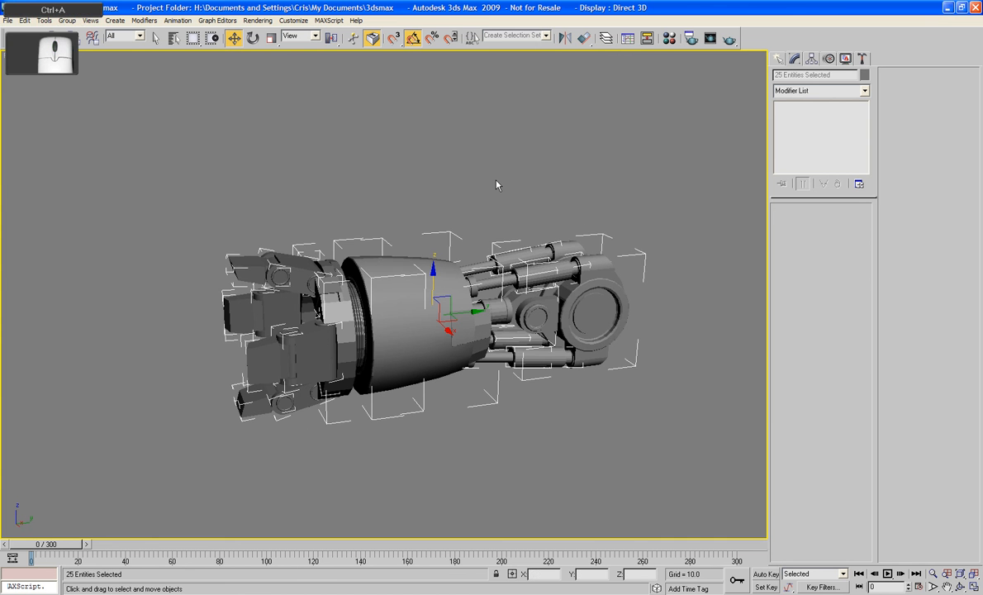
key(m)
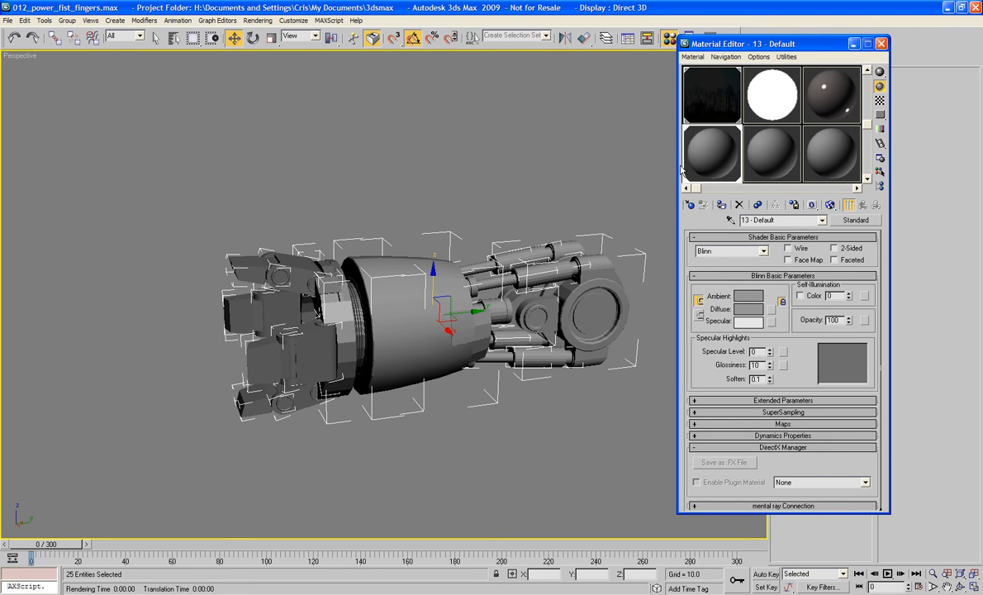
click(881, 43)
Clear the selection and review the complete power fist from the side
click(636, 175)
mouse_move(562, 182)
alt+middle_down()
mouse_move(677, 167)
mouse_move(748, 193)
mouse_move(559, 174)
mouse_move(527, 189)
mouse_move(544, 186)
alt+middle_up()
scroll(564, 231, down, 3)
middle_drag(605, 257, 533, 235)
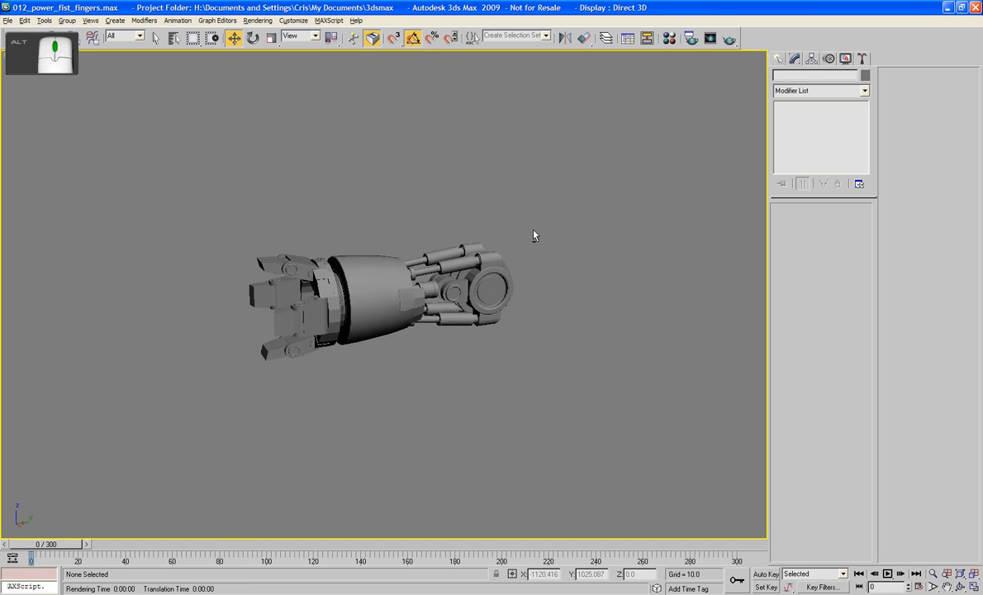